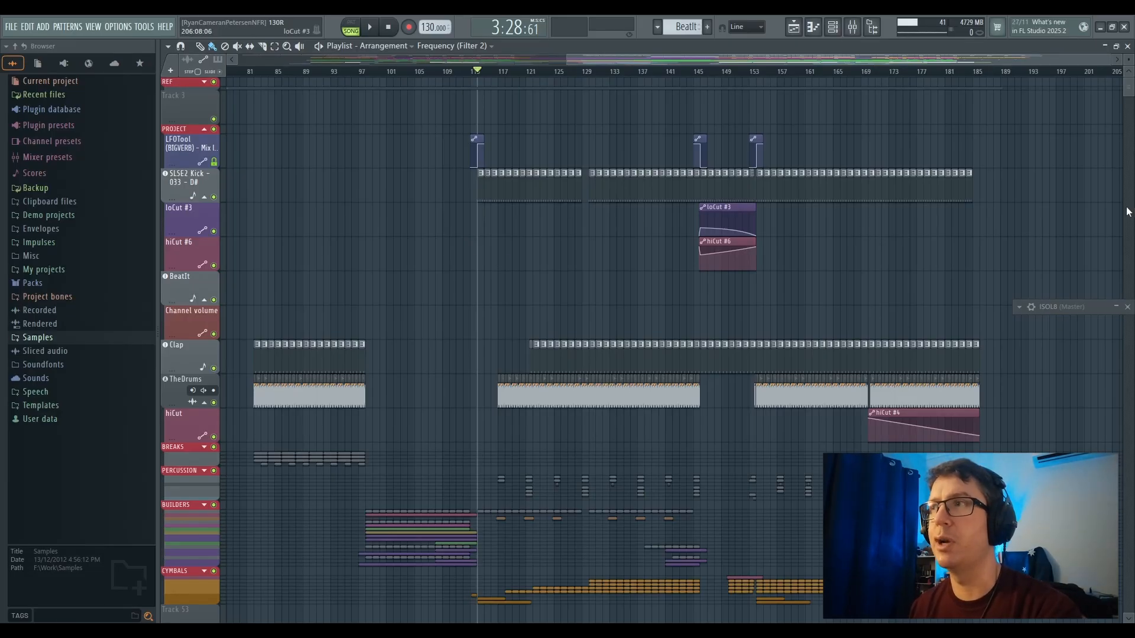
Expand the DETSTABS track group in the playlist to show its ToTheLeft and ToTheRight tracks
{"action": "left_click_drag", "start_coordinate": [1128, 86], "coordinate": [1128, 161]}
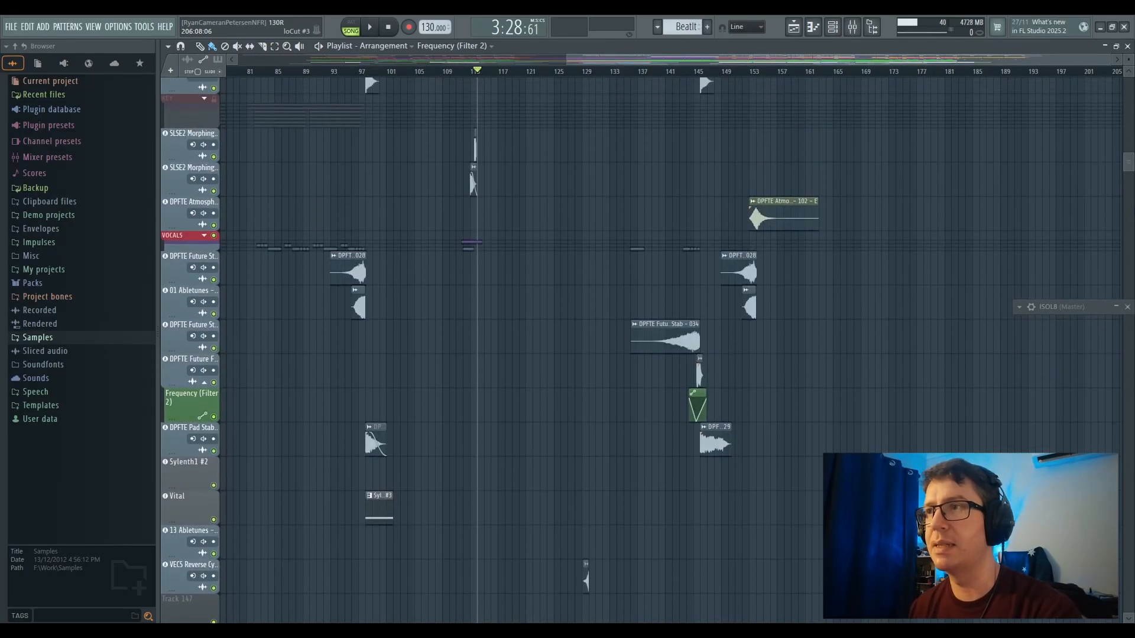
{"action": "scroll", "coordinate": [642, 349], "scroll_direction": "up", "scroll_amount": 4}
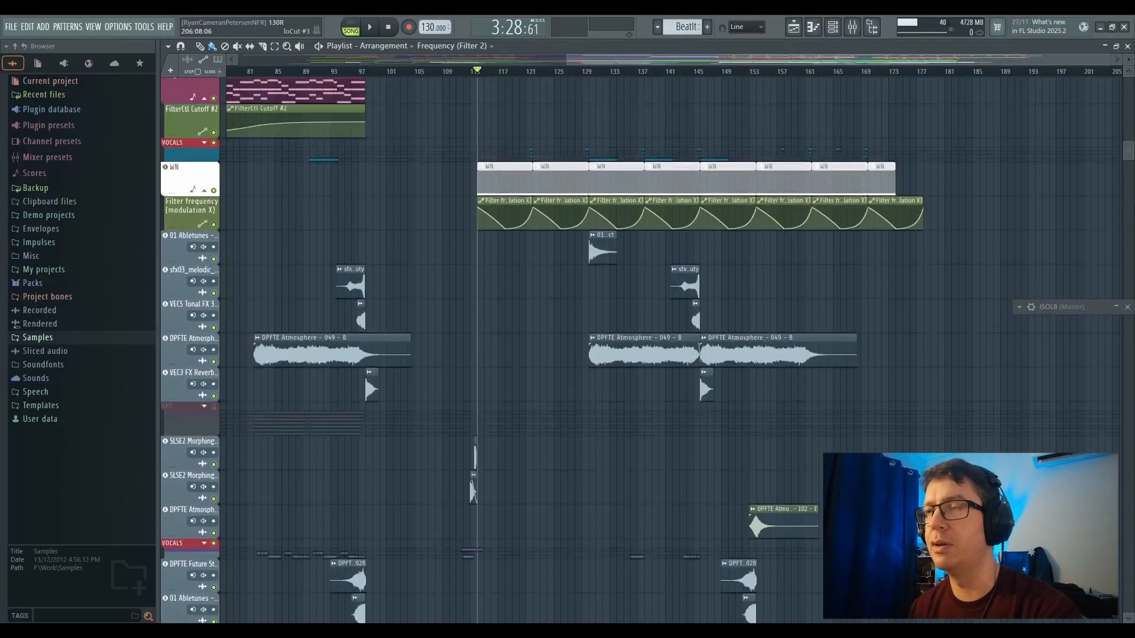
{"action": "scroll", "coordinate": [205, 357], "scroll_direction": "up", "scroll_amount": 3}
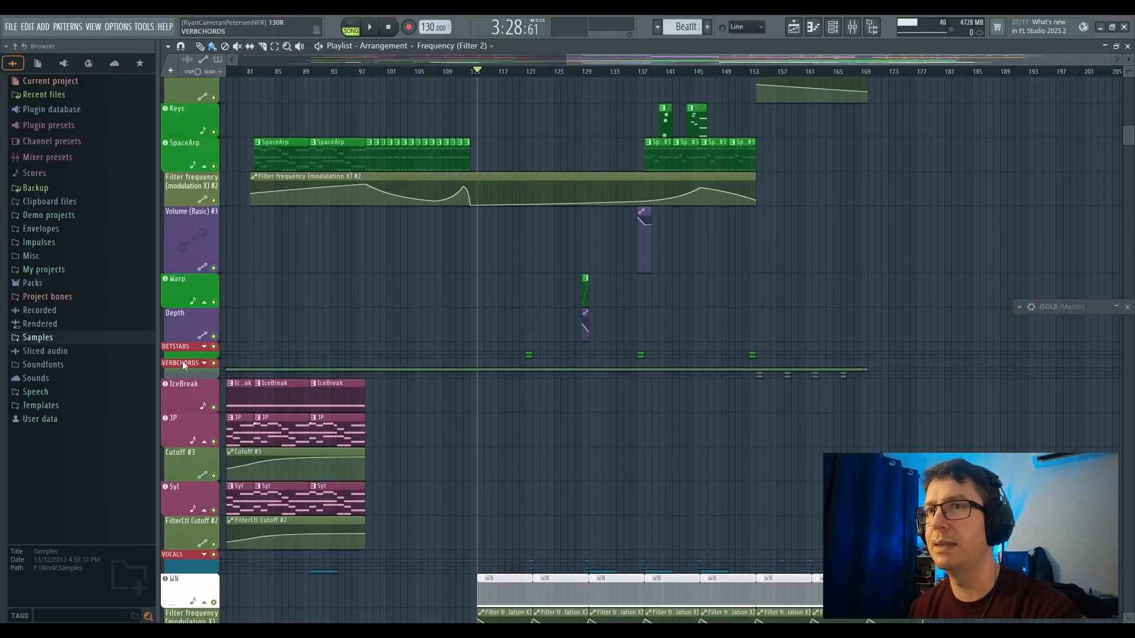
{"action": "left_click", "coordinate": [204, 348]}
{"action": "scroll", "coordinate": [286, 384], "scroll_direction": "up", "scroll_amount": 2}
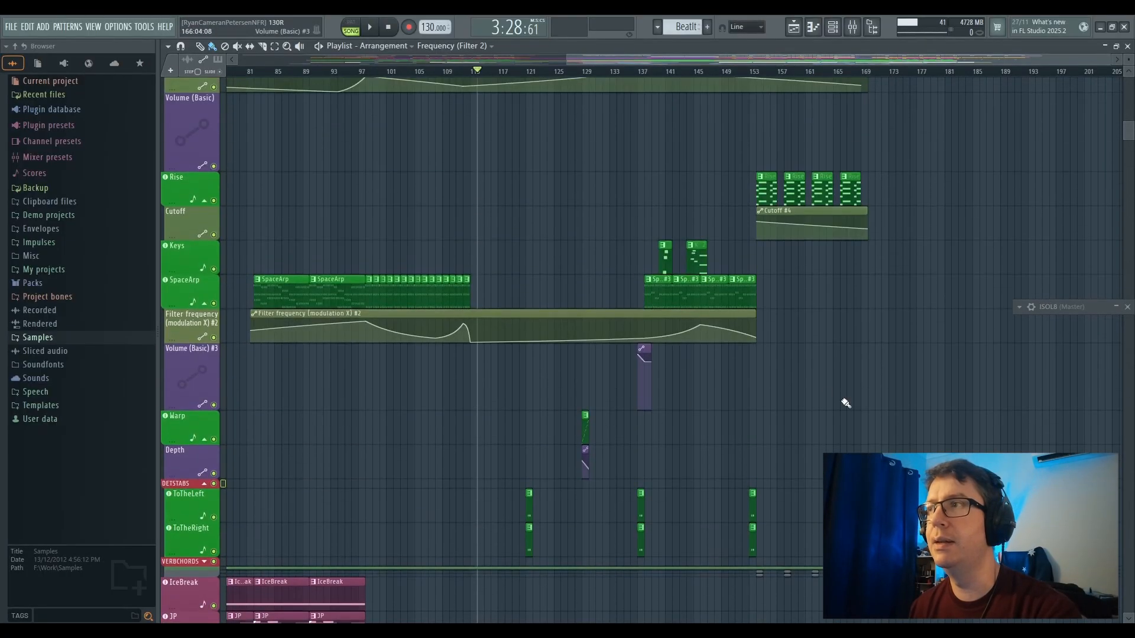
{"action": "scroll", "coordinate": [600, 348], "scroll_direction": "up", "scroll_amount": 10}
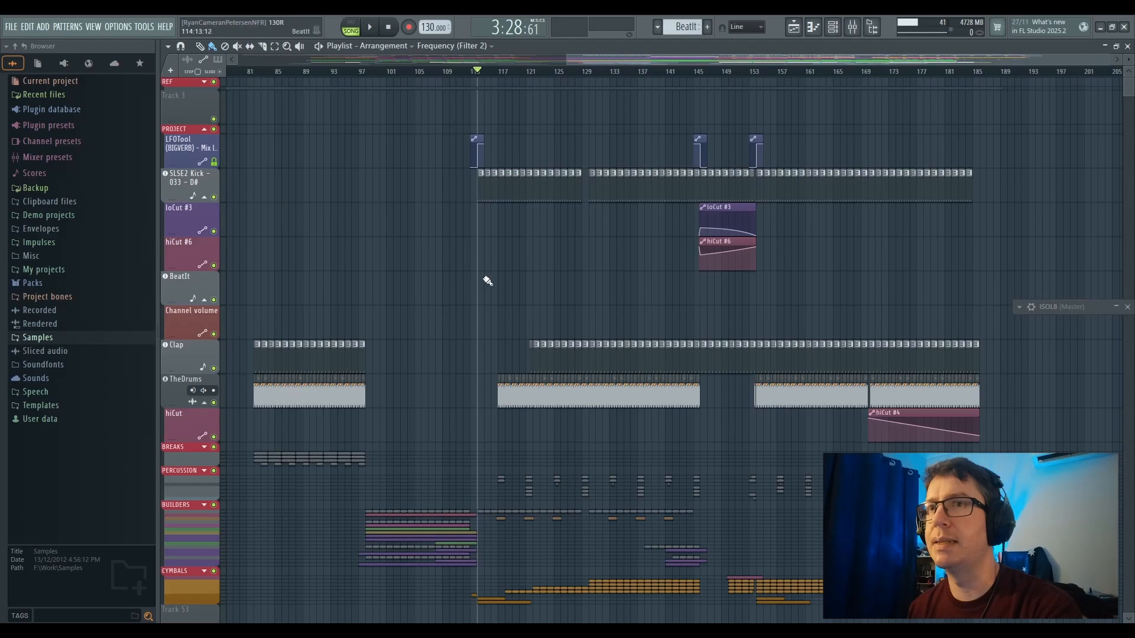
Expand the COMPLEX track group in the playlist and look over its sample and automation tracks
{"action": "scroll", "coordinate": [508, 345], "scroll_direction": "down", "scroll_amount": 6}
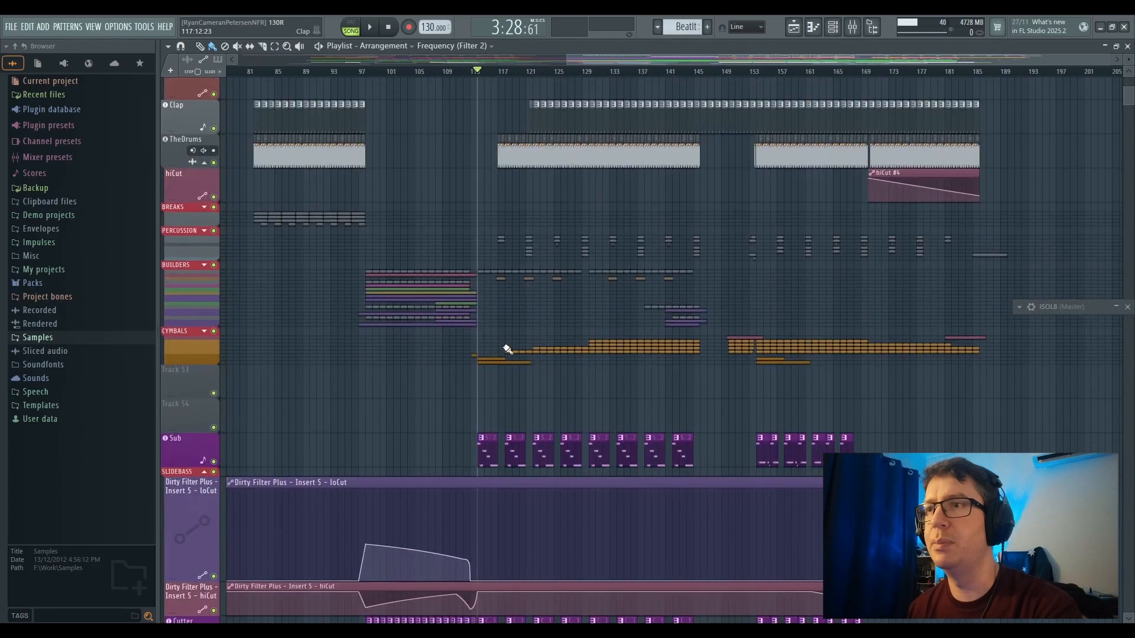
{"action": "scroll", "coordinate": [499, 345], "scroll_direction": "down", "scroll_amount": 12}
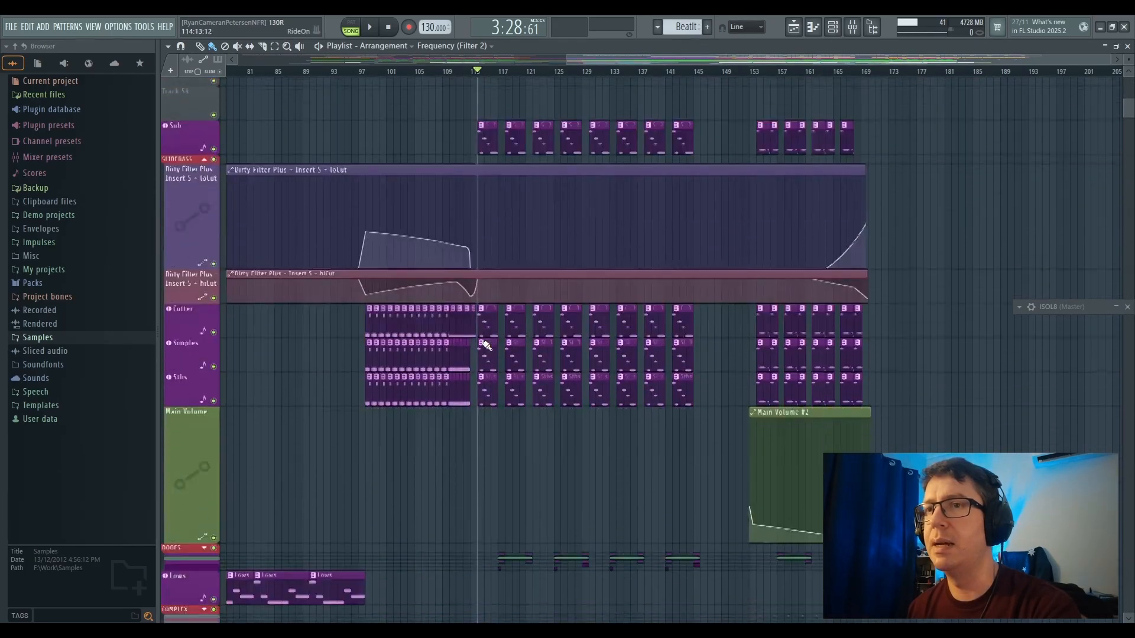
{"action": "scroll", "coordinate": [487, 346], "scroll_direction": "down", "scroll_amount": 2}
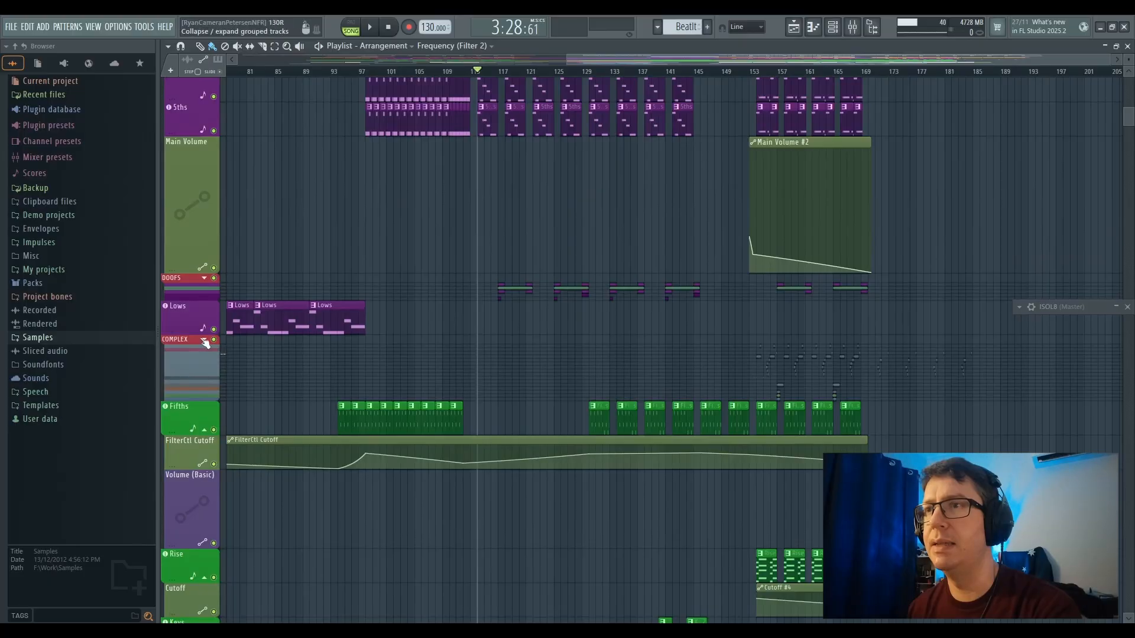
{"action": "left_click", "coordinate": [204, 339]}
{"action": "scroll", "coordinate": [414, 421], "scroll_direction": "down", "scroll_amount": 2}
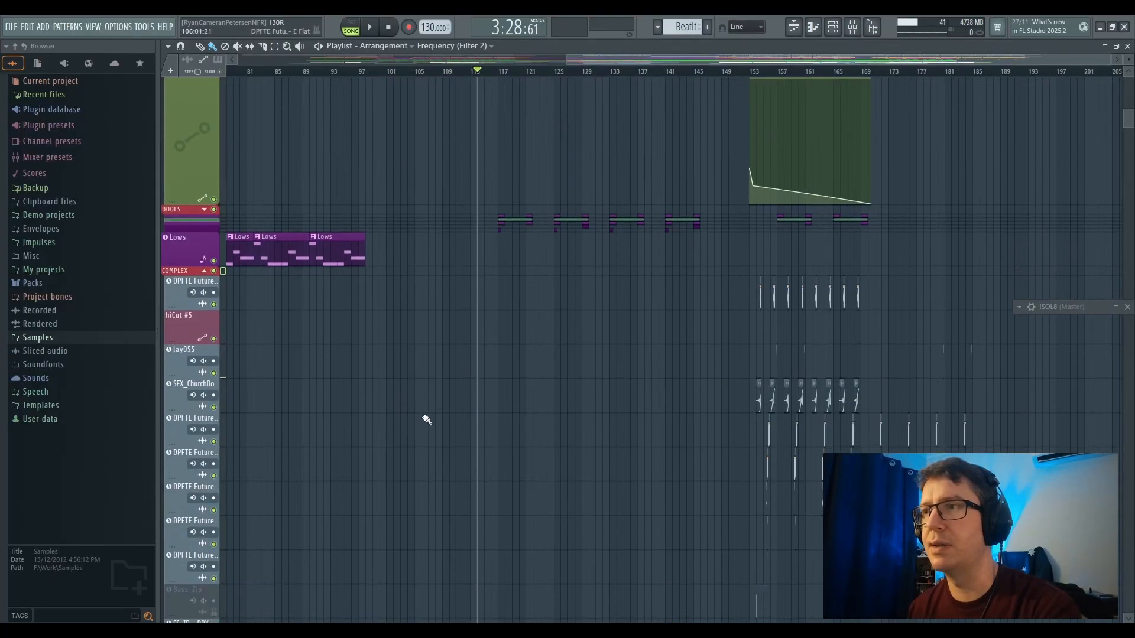
{"action": "scroll", "coordinate": [709, 410], "scroll_direction": "down", "scroll_amount": 3}
{"action": "scroll", "coordinate": [743, 431], "scroll_direction": "down", "scroll_amount": 7}
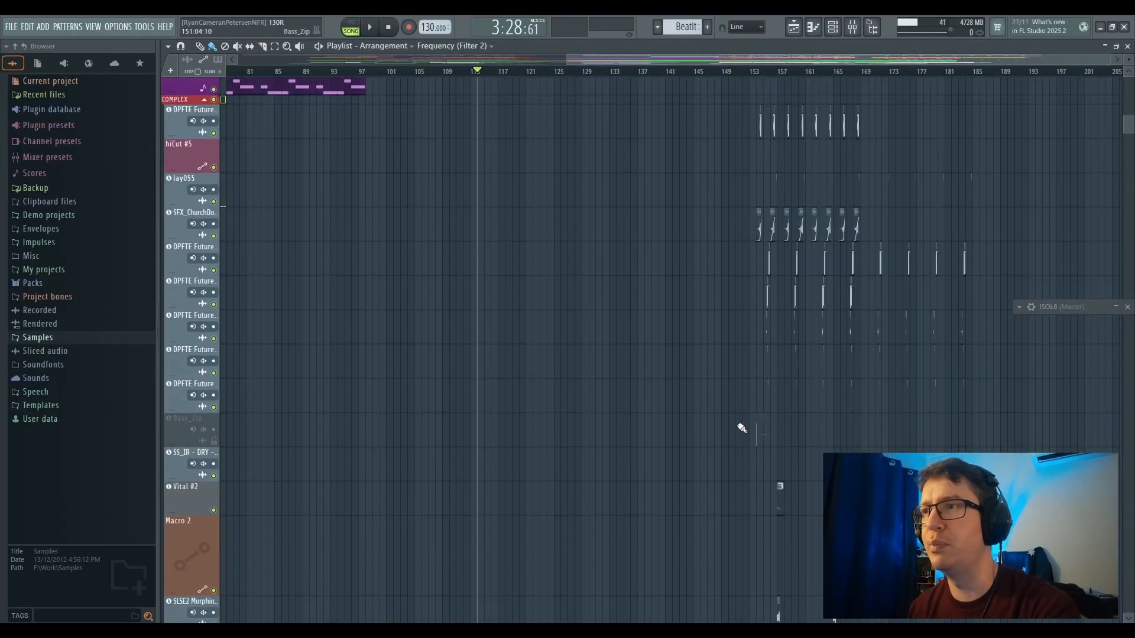
{"action": "scroll", "coordinate": [750, 442], "scroll_direction": "up", "scroll_amount": 10}
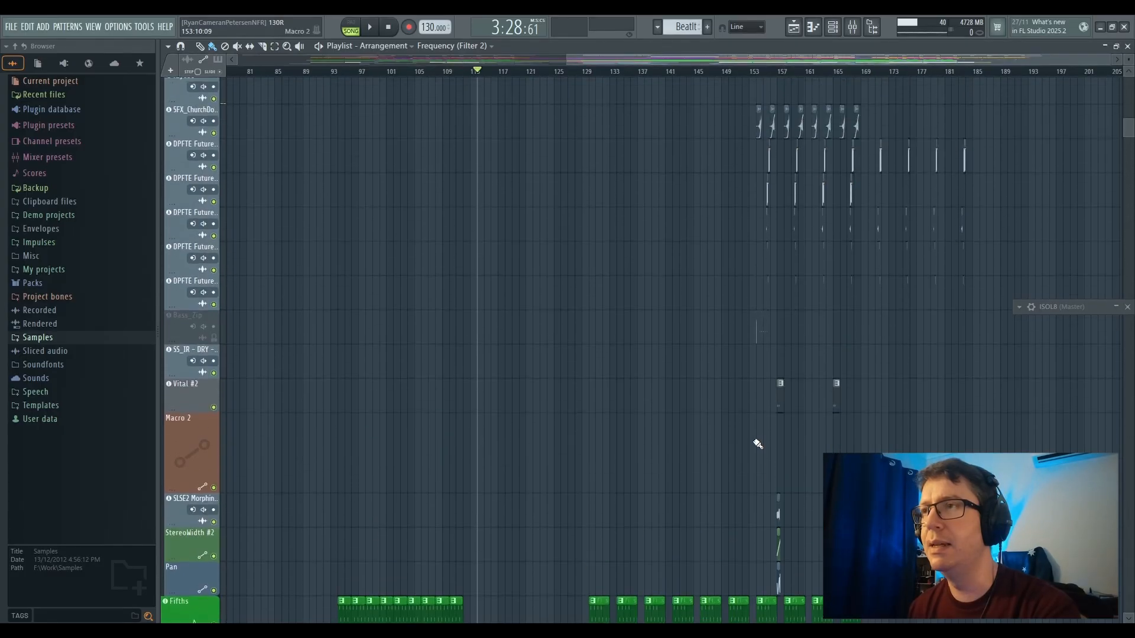
{"action": "scroll", "coordinate": [733, 438], "scroll_direction": "up", "scroll_amount": 3}
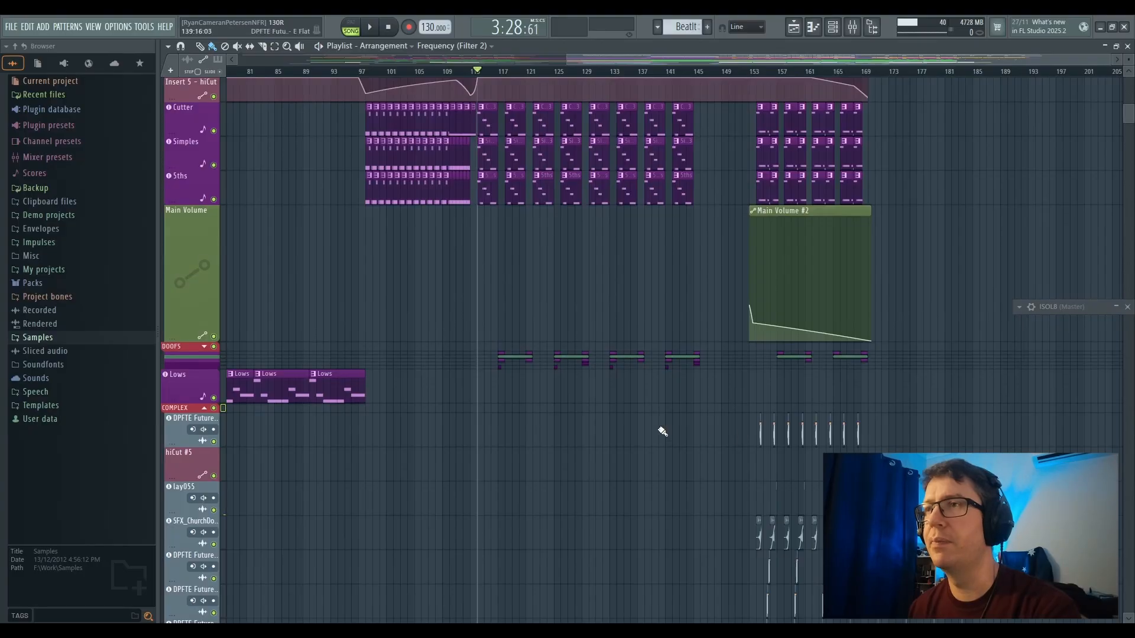
{"action": "scroll", "coordinate": [659, 431], "scroll_direction": "up", "scroll_amount": 7}
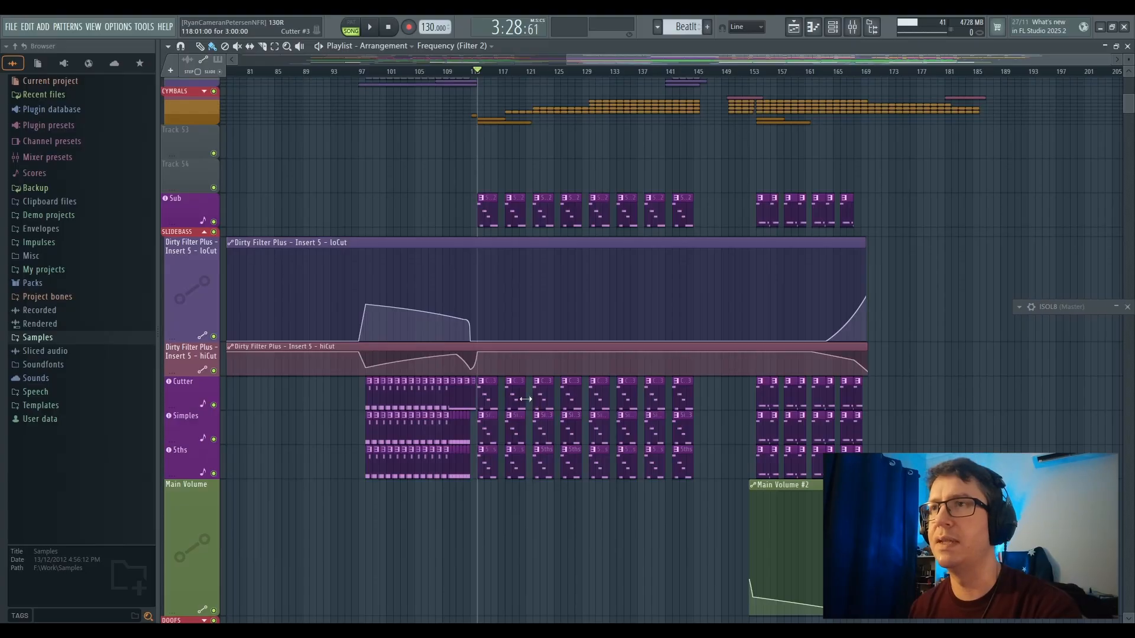
Play the arrangement from bar 113, just before the first Sub clip, listen to the section and stop playback
{"action": "mouse_move", "coordinate": [463, 336]}
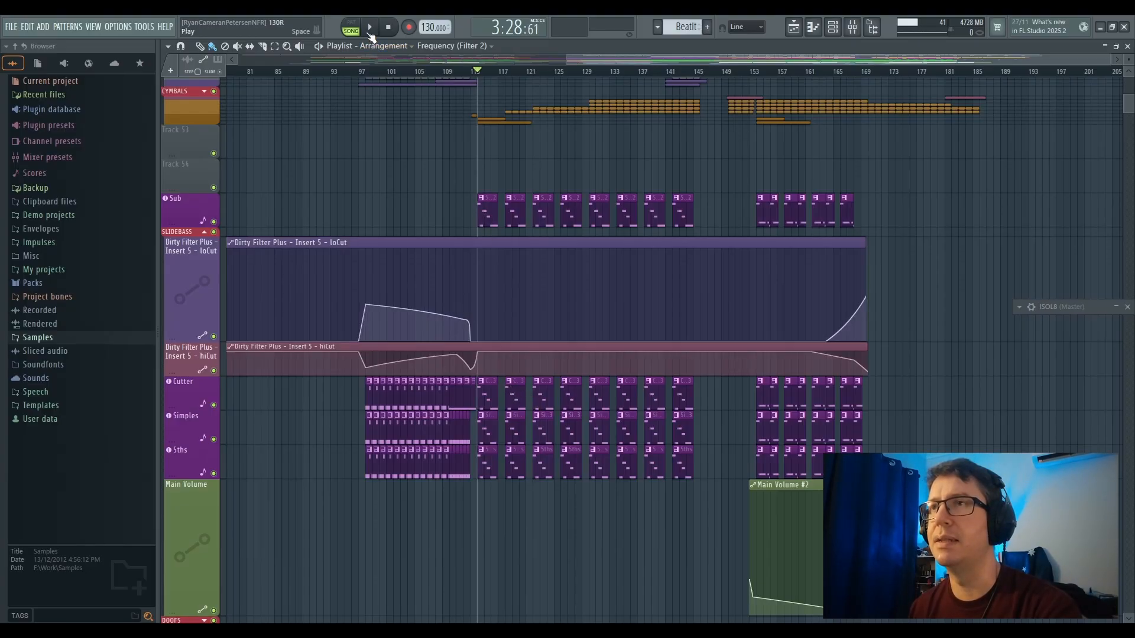
{"action": "scroll", "coordinate": [480, 169], "scroll_direction": "up", "scroll_amount": 1}
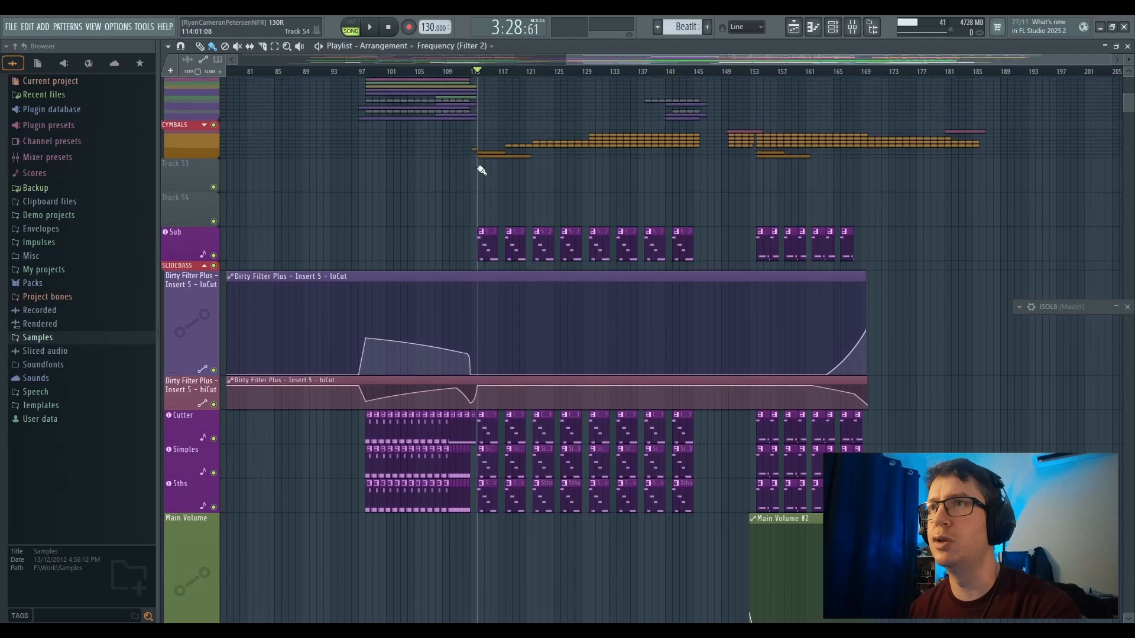
{"action": "left_click", "coordinate": [472, 71]}
{"action": "key", "text": "space"}
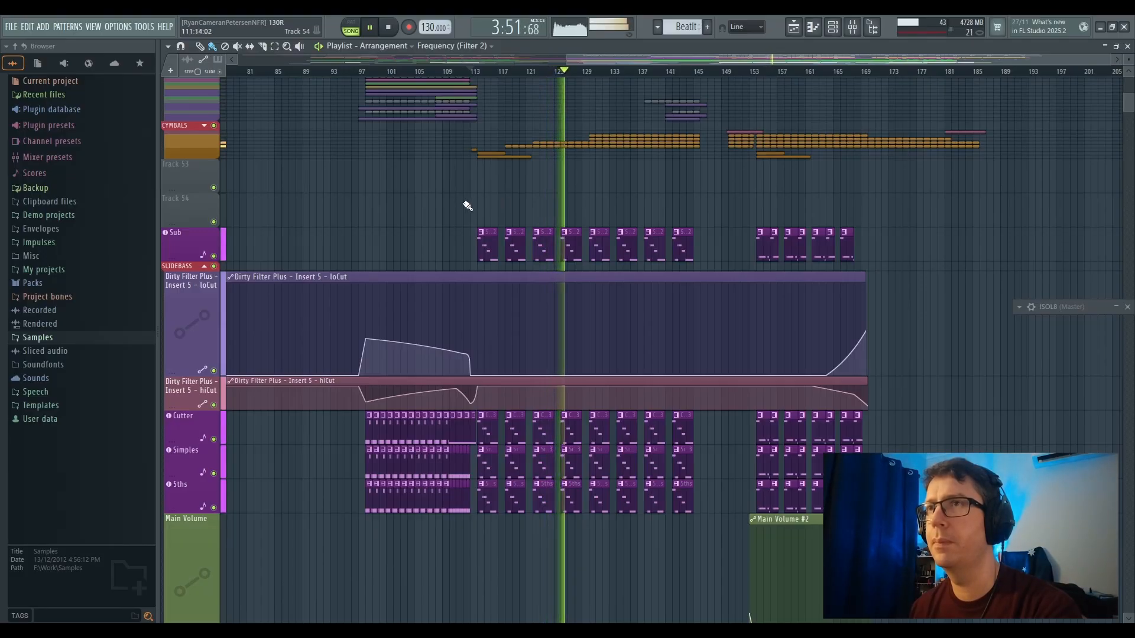
{"action": "left_click", "coordinate": [390, 28]}
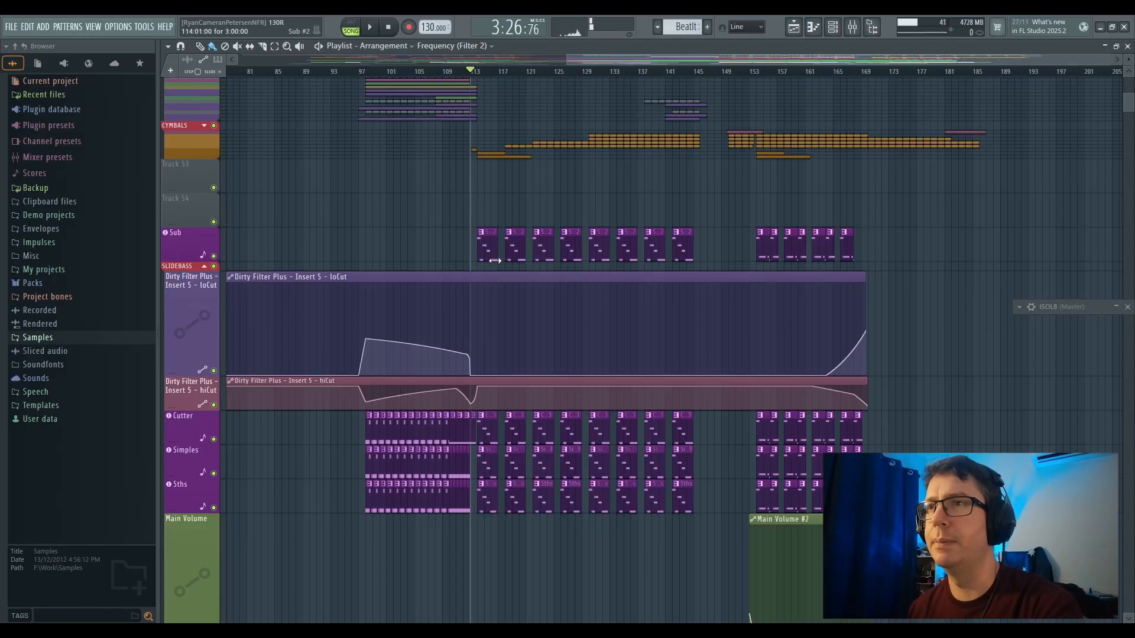
Look over the playlist tracks from the SLIDEBASS group through COMPLEX, synths, vocals and effects samples, and return to the first tracks
{"action": "scroll", "coordinate": [495, 261], "scroll_direction": "down", "scroll_amount": 1}
{"action": "scroll", "coordinate": [494, 261], "scroll_direction": "down", "scroll_amount": 6}
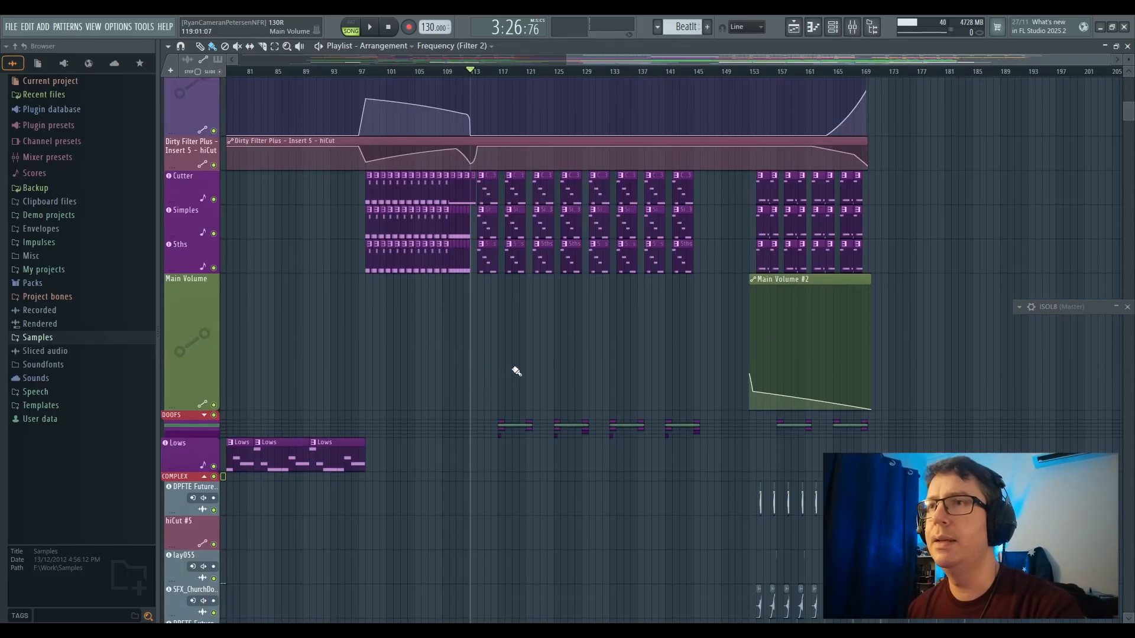
{"action": "scroll", "coordinate": [488, 355], "scroll_direction": "up", "scroll_amount": 4}
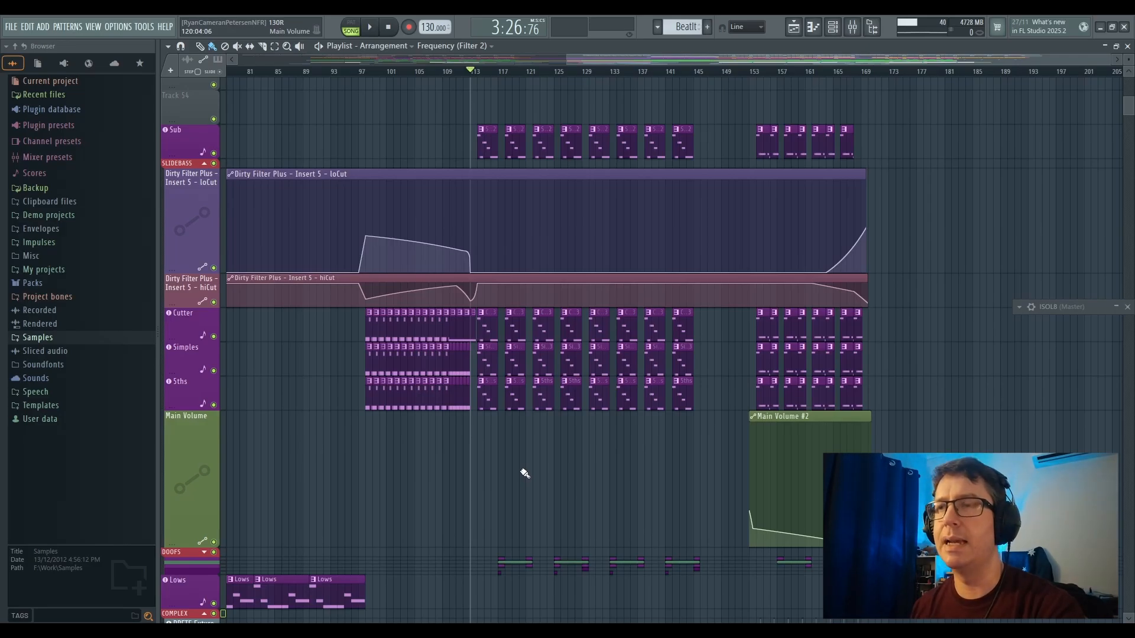
{"action": "scroll", "coordinate": [524, 473], "scroll_direction": "down", "scroll_amount": 15}
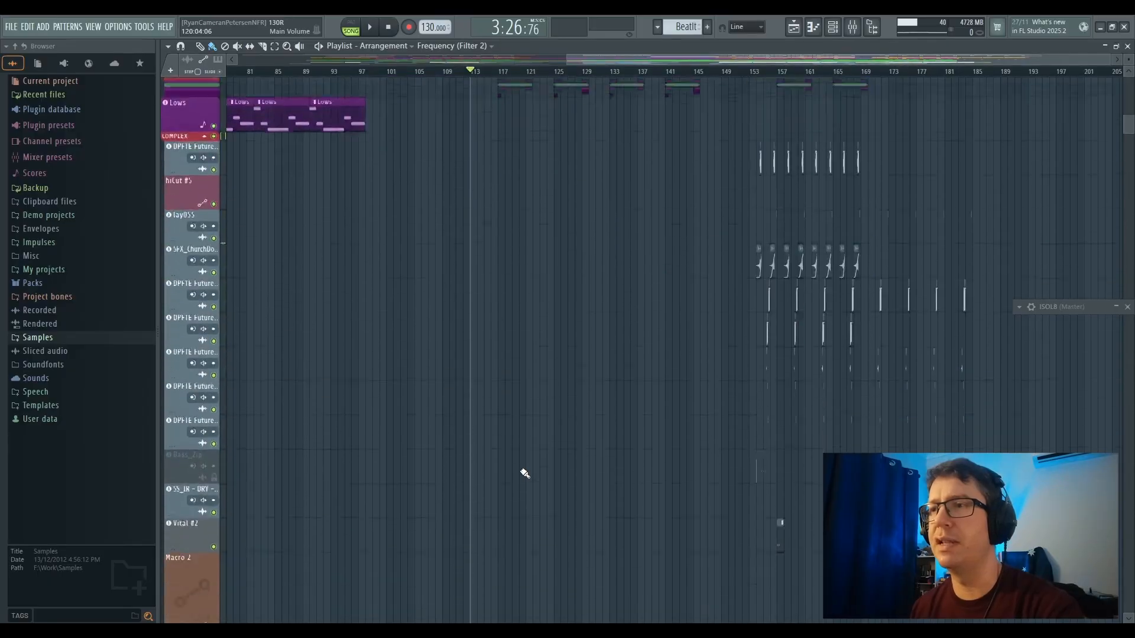
{"action": "scroll", "coordinate": [524, 473], "scroll_direction": "down", "scroll_amount": 15}
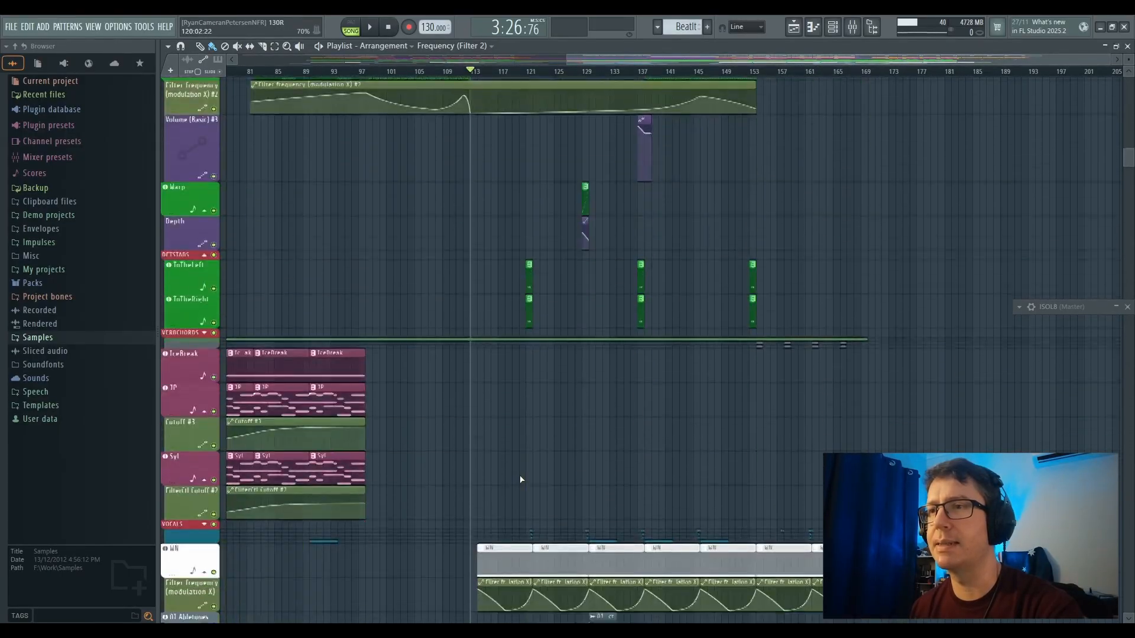
{"action": "scroll", "coordinate": [515, 473], "scroll_direction": "down", "scroll_amount": 10}
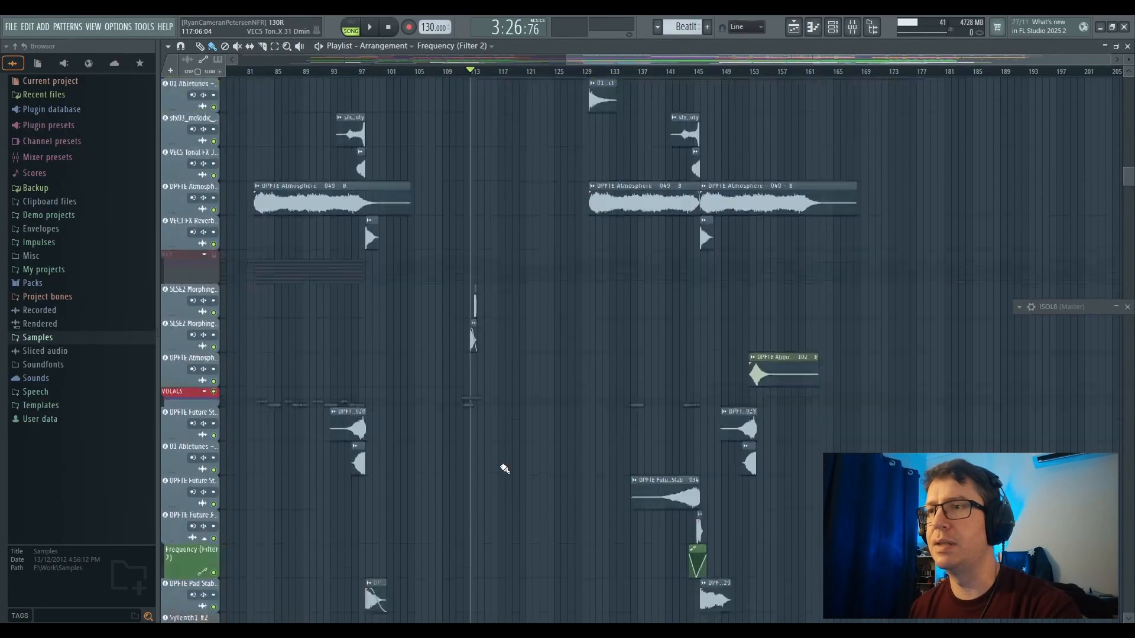
{"action": "scroll", "coordinate": [505, 468], "scroll_direction": "down", "scroll_amount": 1}
{"action": "scroll", "coordinate": [503, 469], "scroll_direction": "up", "scroll_amount": 7}
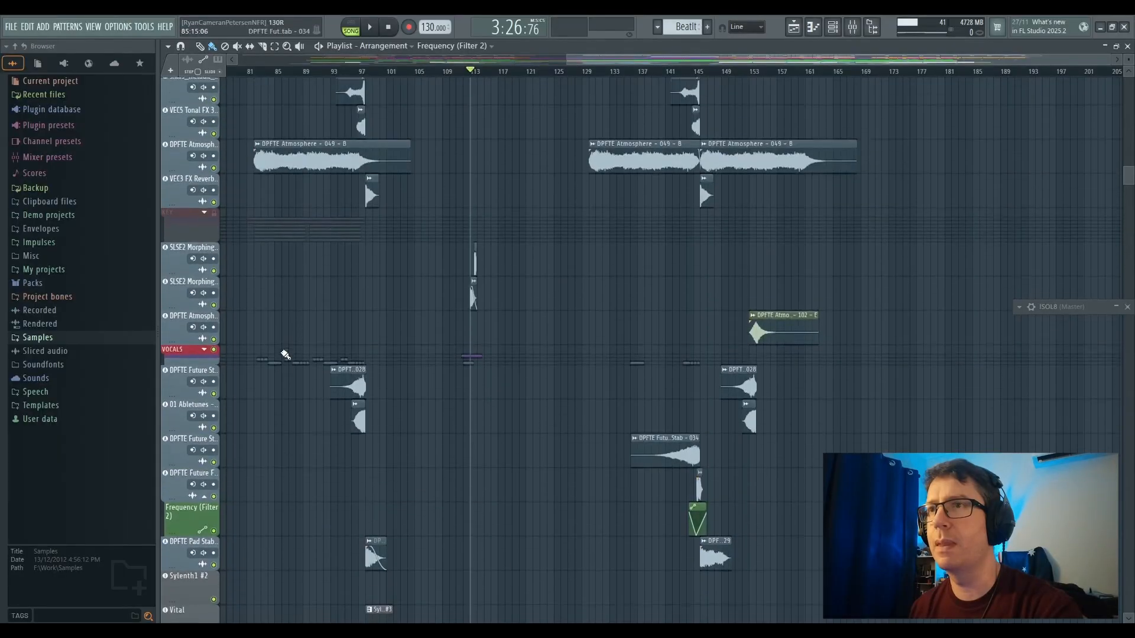
{"action": "scroll", "coordinate": [710, 402], "scroll_direction": "up", "scroll_amount": 3}
{"action": "left_click_drag", "start_coordinate": [1129, 167], "coordinate": [1132, 78]}
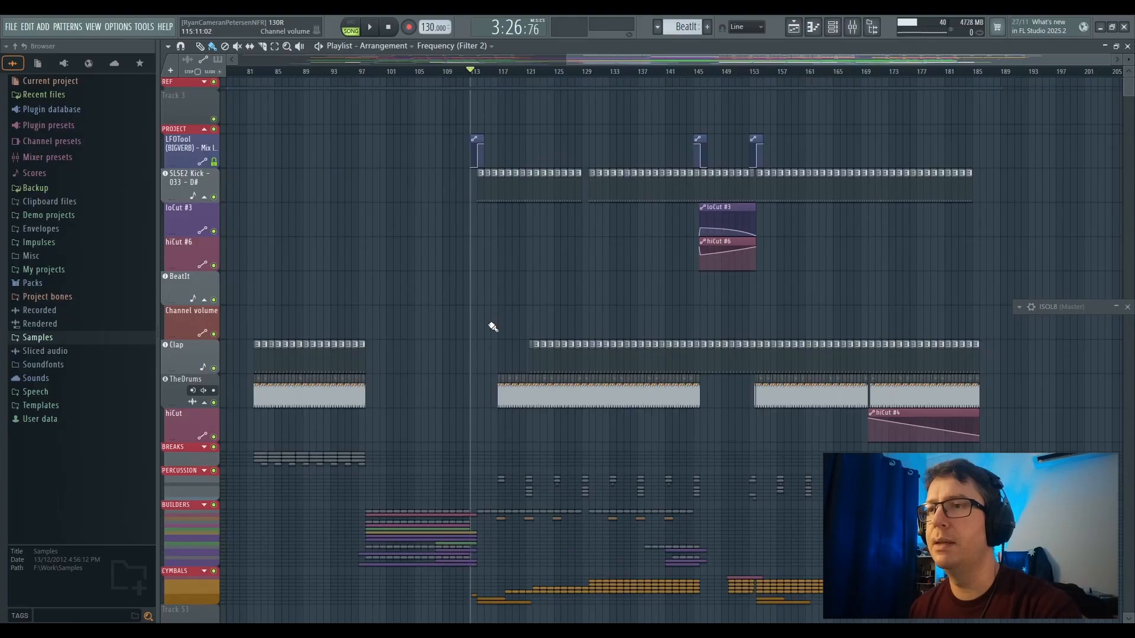
Solo the Sub track, then re-enable and lock the Dirty Filter Plus loCut and hiCut automation tracks
{"action": "scroll", "coordinate": [488, 333], "scroll_direction": "down", "scroll_amount": 10}
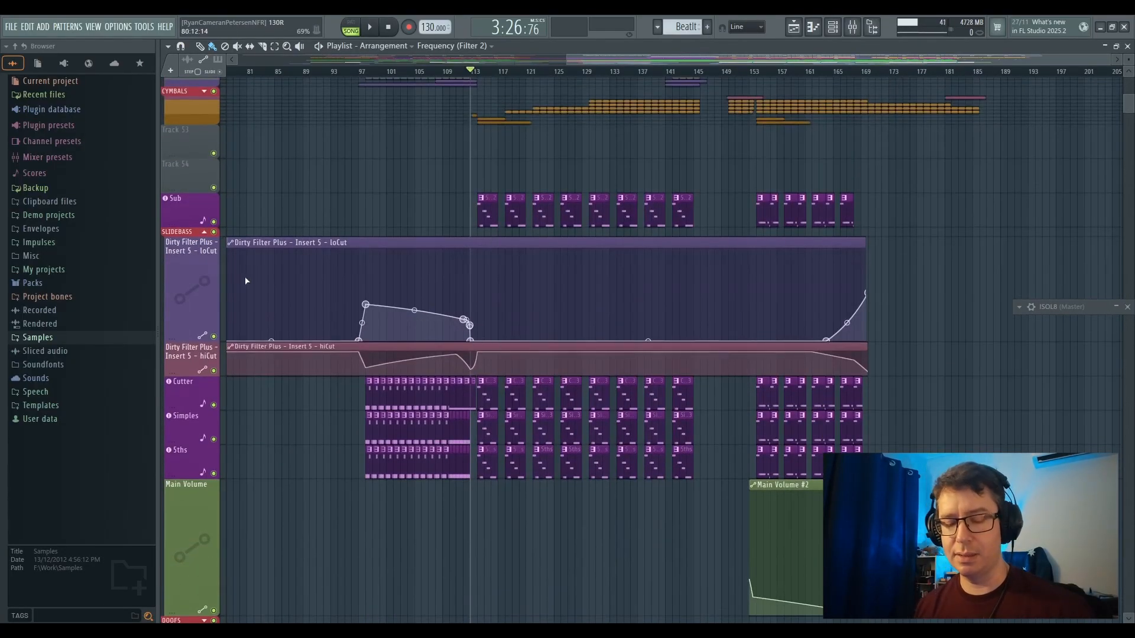
{"action": "left_click", "coordinate": [213, 222], "text": "ctrl"}
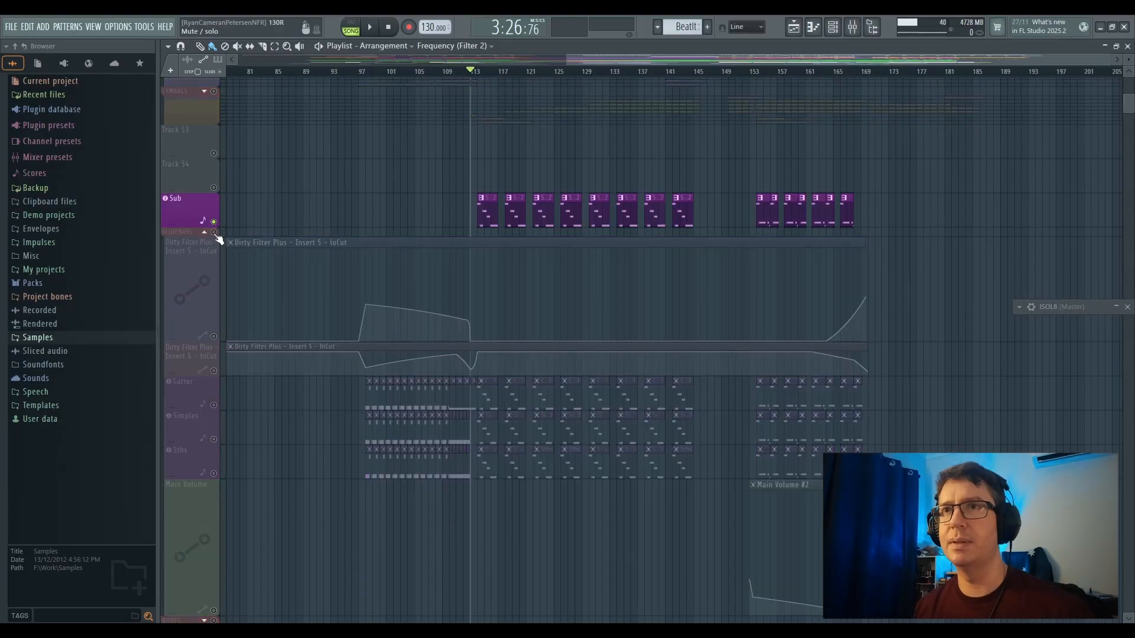
{"action": "left_click", "coordinate": [213, 336]}
{"action": "left_click", "coordinate": [213, 370]}
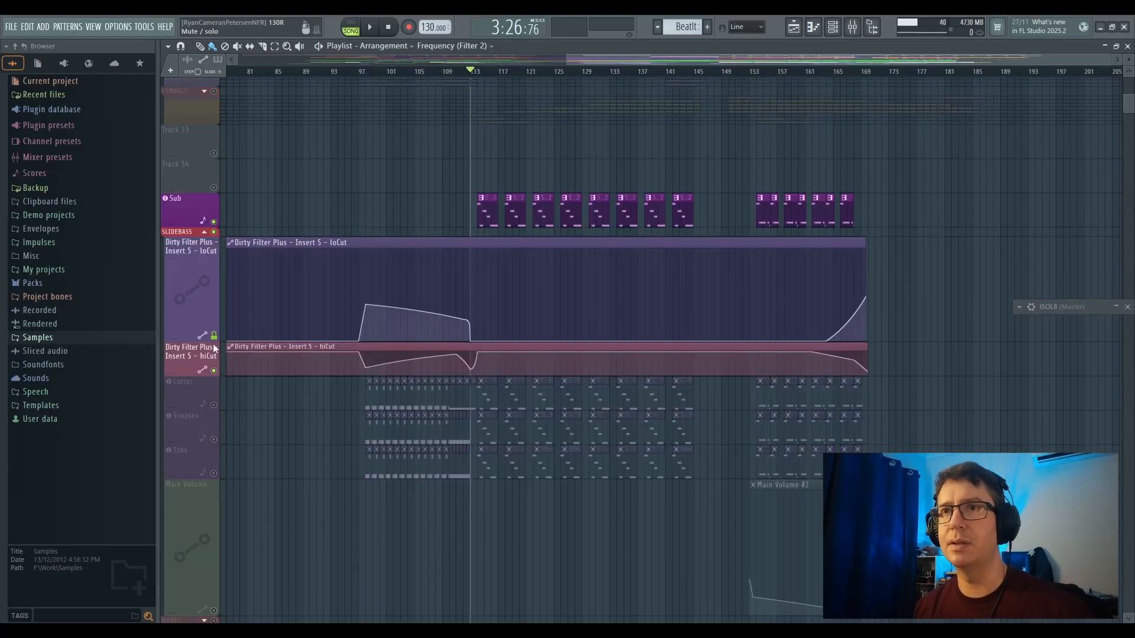
Unmute the Cutter, Simples and 5ths tracks, and enable and lock the Main Volume automation track below them
{"action": "left_click", "coordinate": [214, 405]}
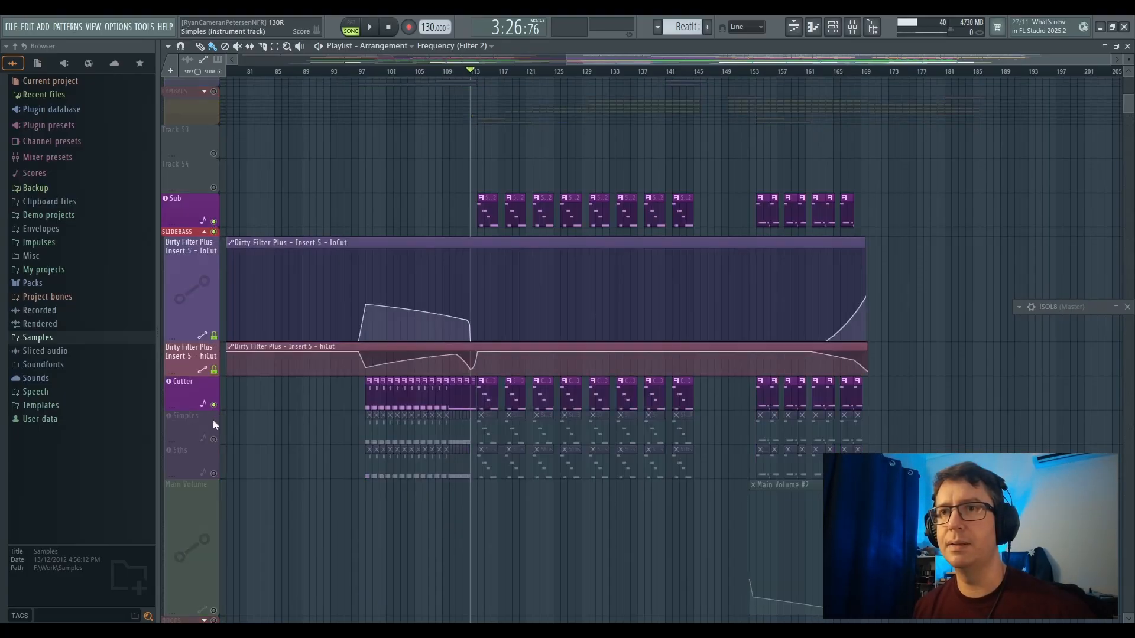
{"action": "left_click", "coordinate": [214, 439]}
{"action": "left_click", "coordinate": [214, 473]}
{"action": "scroll", "coordinate": [214, 484], "scroll_direction": "down", "scroll_amount": 3}
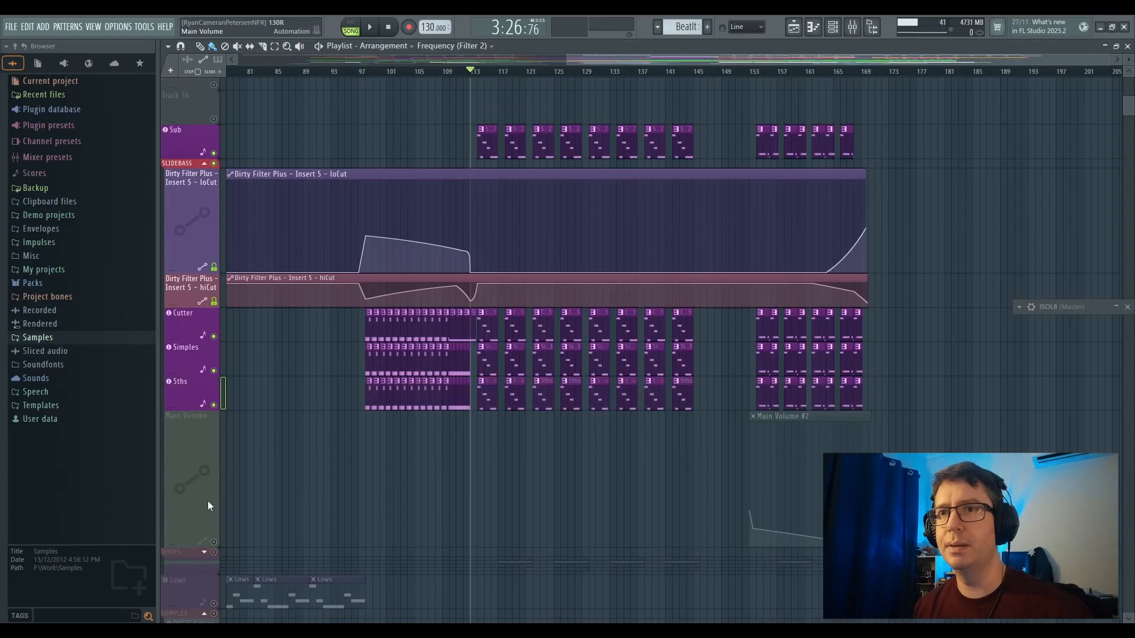
{"action": "left_click", "coordinate": [214, 542]}
{"action": "scroll", "coordinate": [219, 467], "scroll_direction": "up", "scroll_amount": 6}
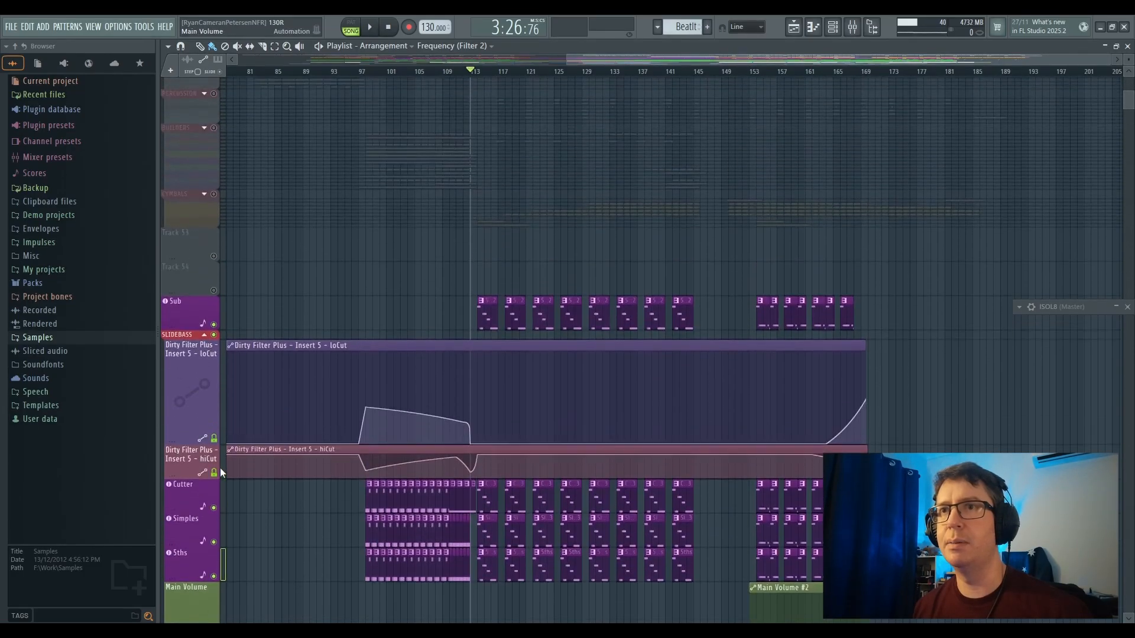
{"action": "scroll", "coordinate": [220, 467], "scroll_direction": "down", "scroll_amount": 3}
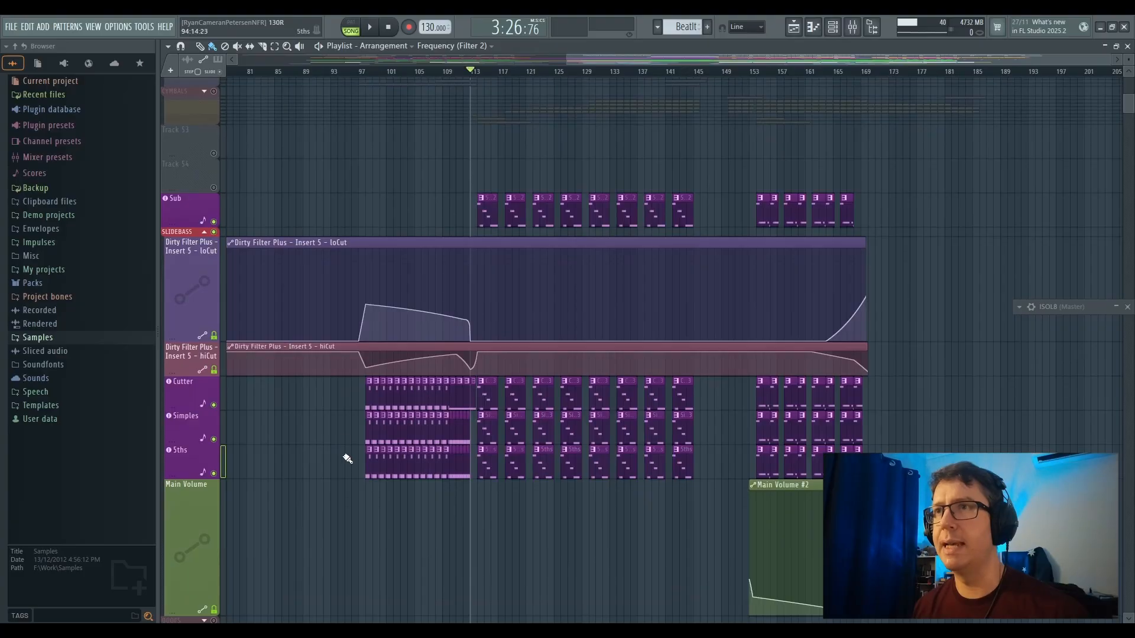
Open the Sub track's Sylenth1 instrument to examine its oscillator and filter settings, then close it
{"action": "scroll", "coordinate": [347, 458], "scroll_direction": "up", "scroll_amount": 2}
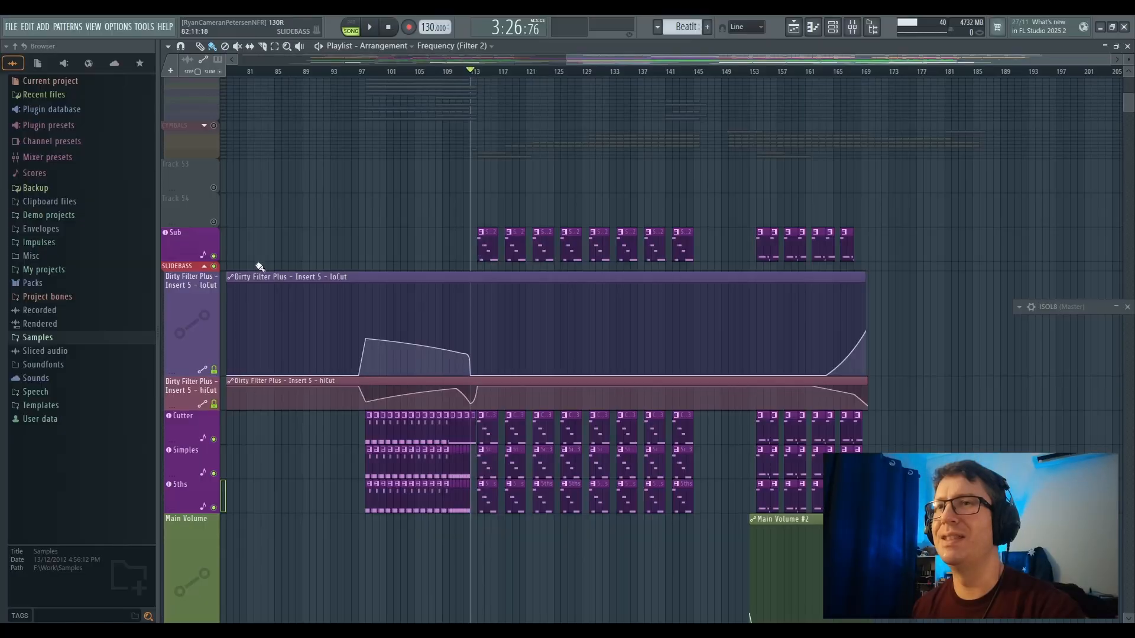
{"action": "left_click", "coordinate": [187, 242]}
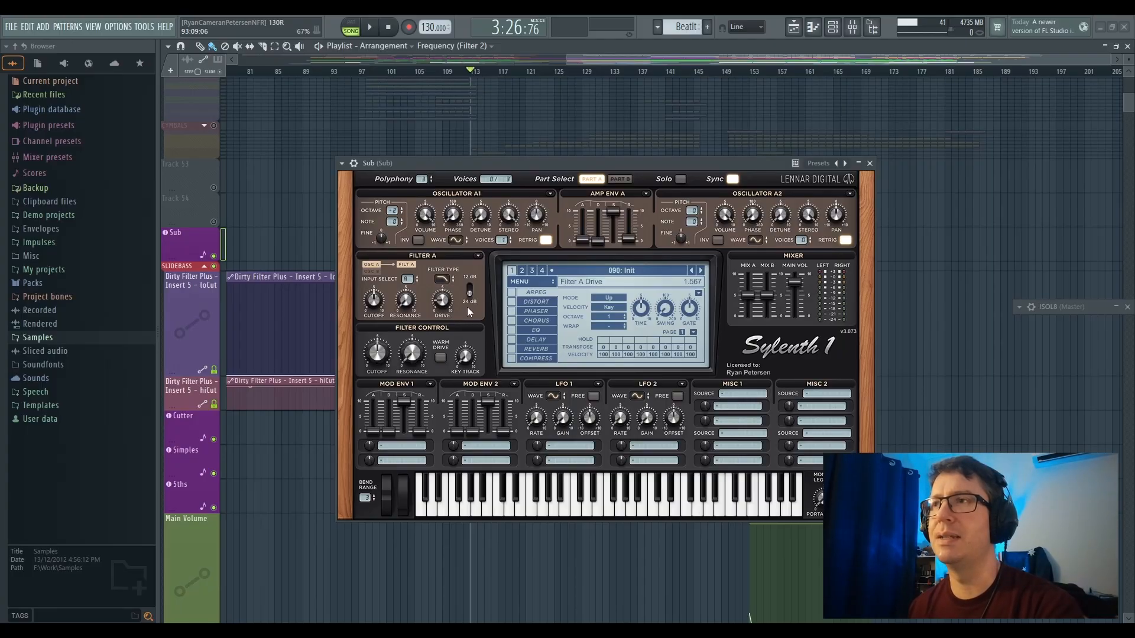
{"action": "left_click", "coordinate": [870, 164]}
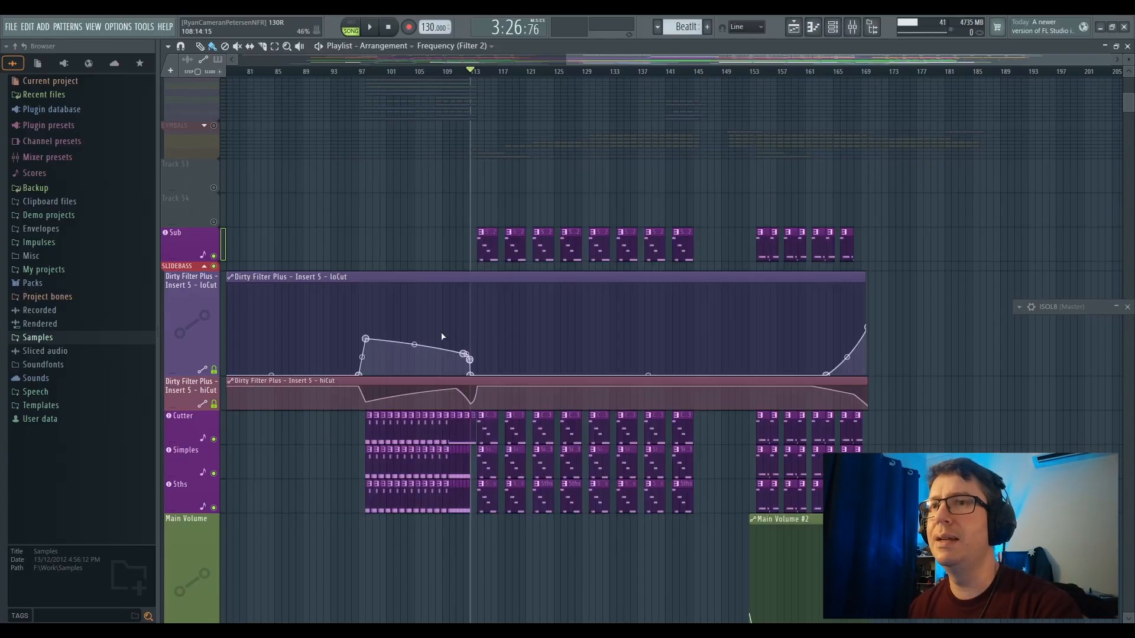
Solo the Cutter track in the SLIDEBASS group, keeping the locked automation tracks active
{"action": "scroll", "coordinate": [413, 331], "scroll_direction": "down", "scroll_amount": 3}
{"action": "right_click", "coordinate": [214, 302]}
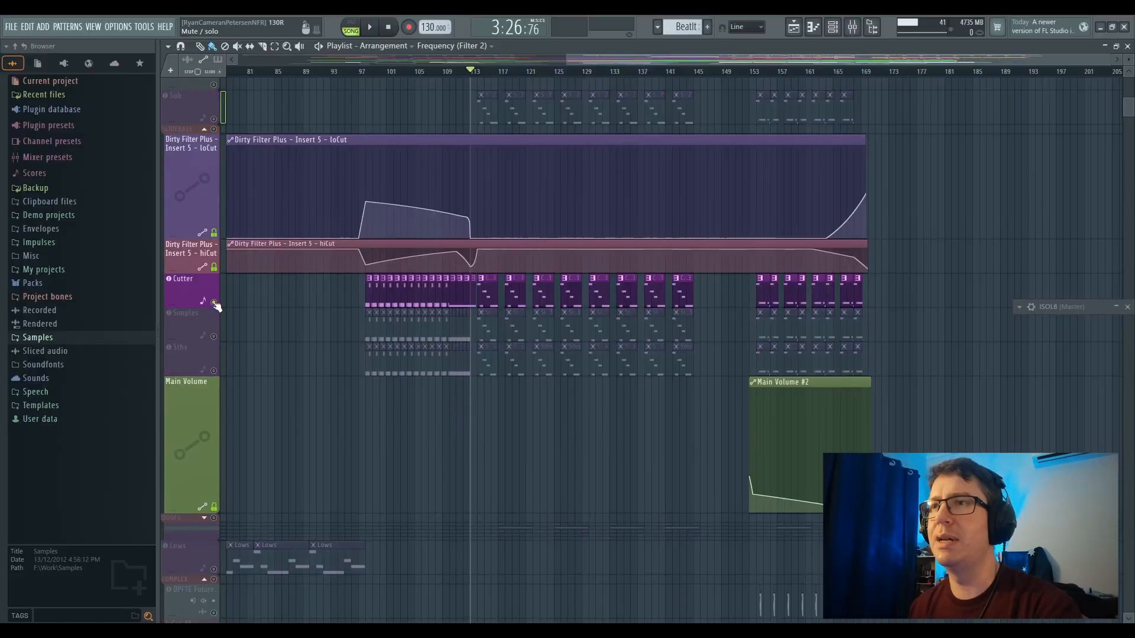
Open the Cutter track's 3x Osc instrument to examine its oscillator waveforms and coarse tuning, then close it
{"action": "scroll", "coordinate": [311, 337], "scroll_direction": "up", "scroll_amount": 2}
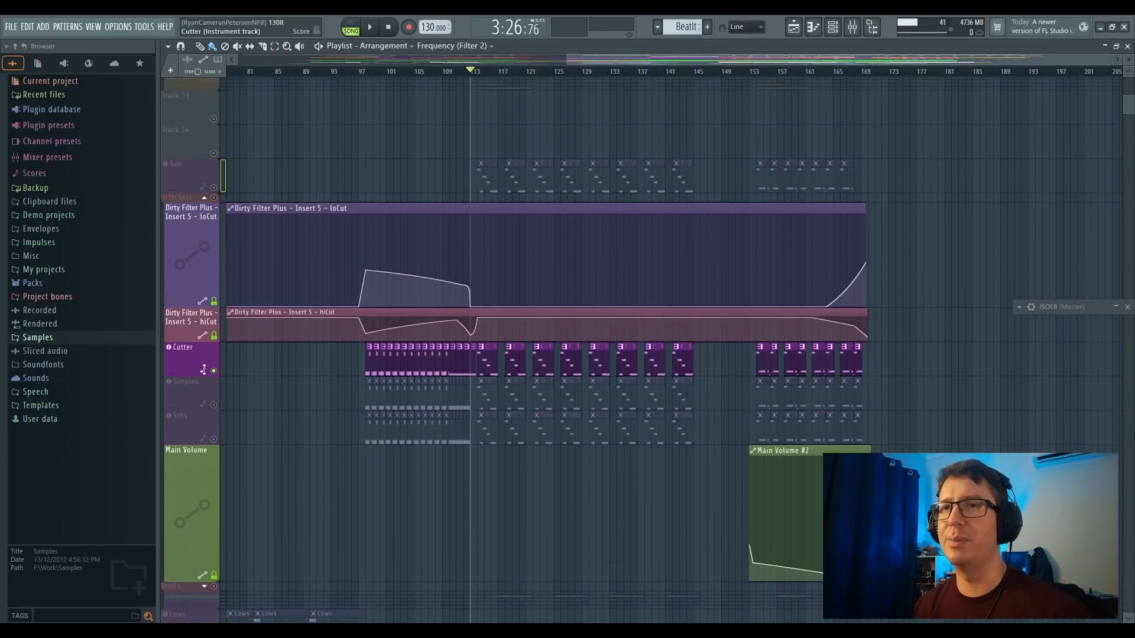
{"action": "left_click", "coordinate": [188, 357]}
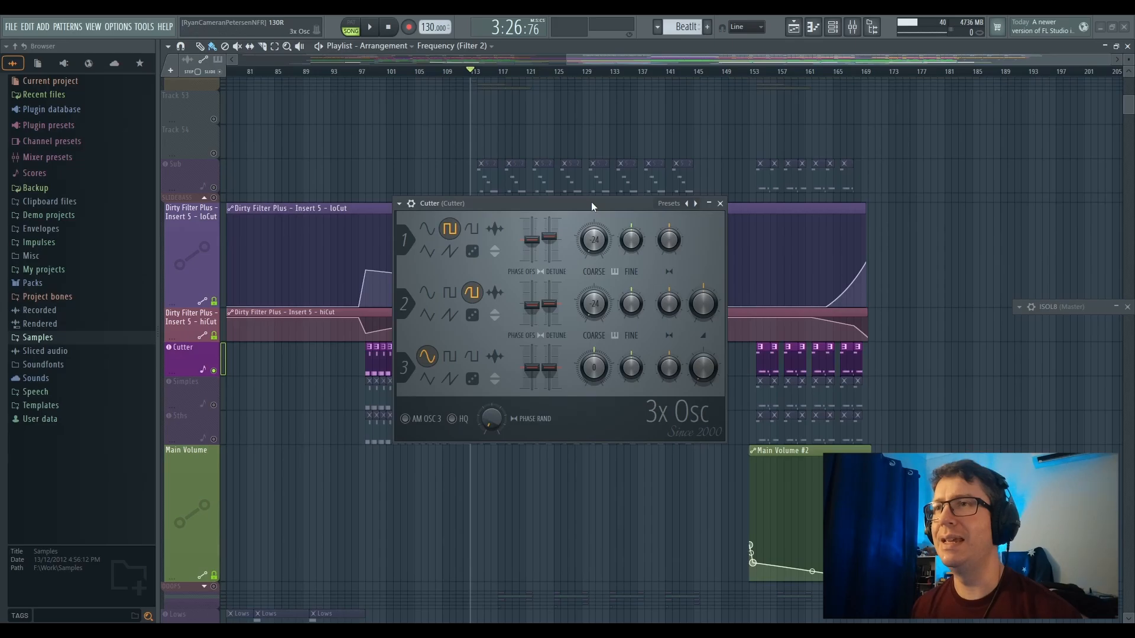
{"action": "left_click_drag", "start_coordinate": [591, 203], "coordinate": [605, 232]}
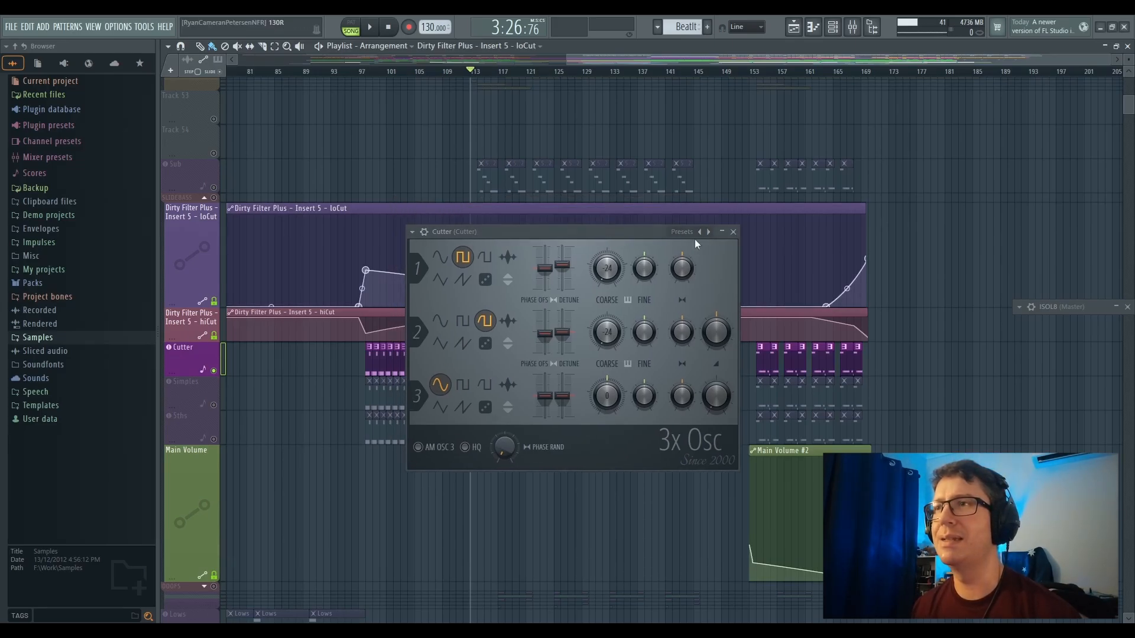
{"action": "left_click", "coordinate": [733, 232]}
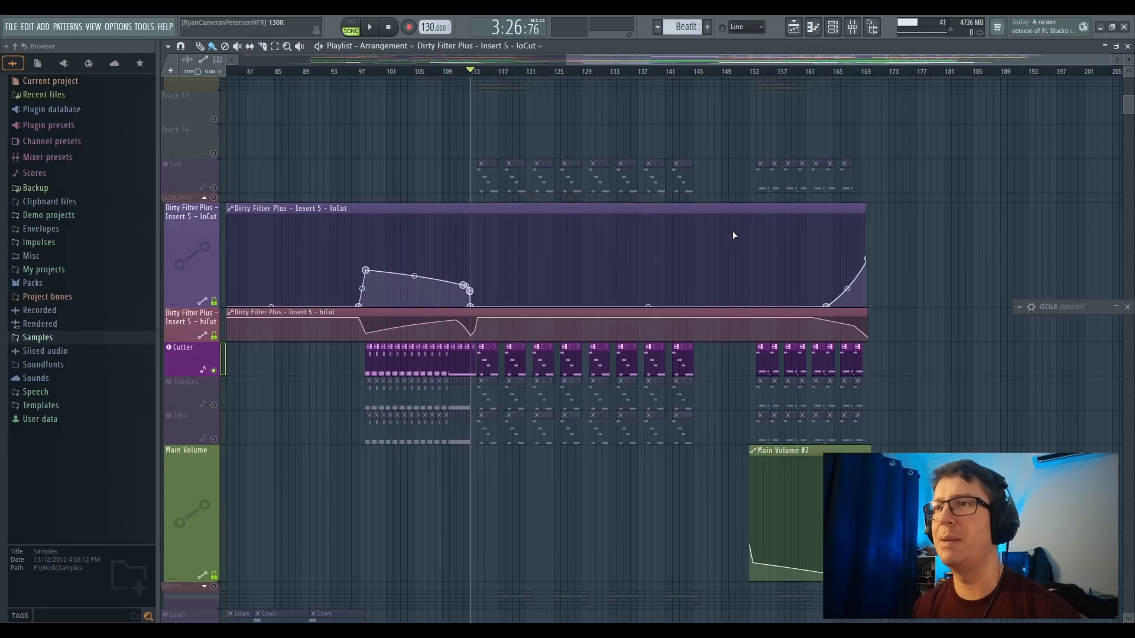
Open the Cutter pattern at bar 113 in the piano roll, inspect the first D#3 note's slide properties, and return to the playlist
{"action": "double_click", "coordinate": [489, 356]}
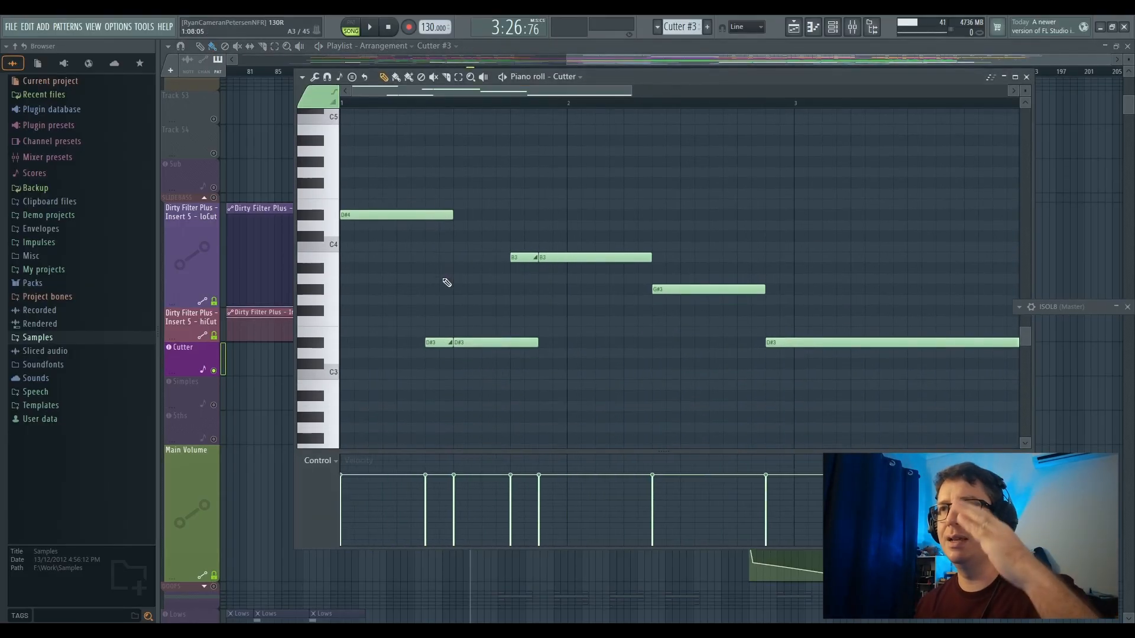
{"action": "scroll", "coordinate": [446, 282], "scroll_direction": "up", "scroll_amount": 1}
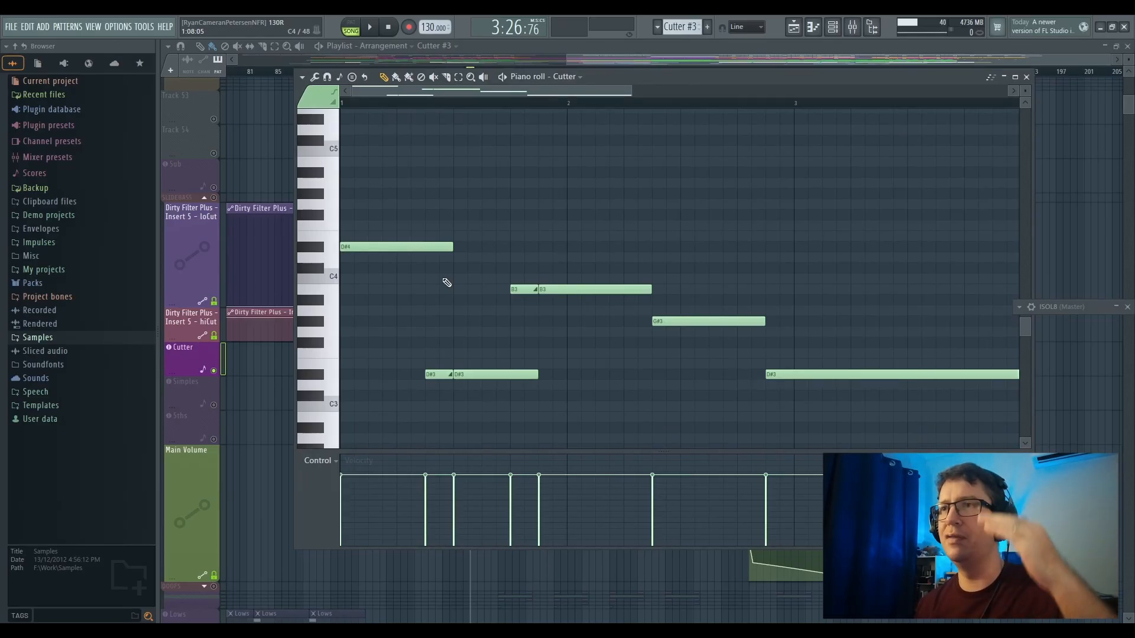
{"action": "double_click", "coordinate": [444, 374]}
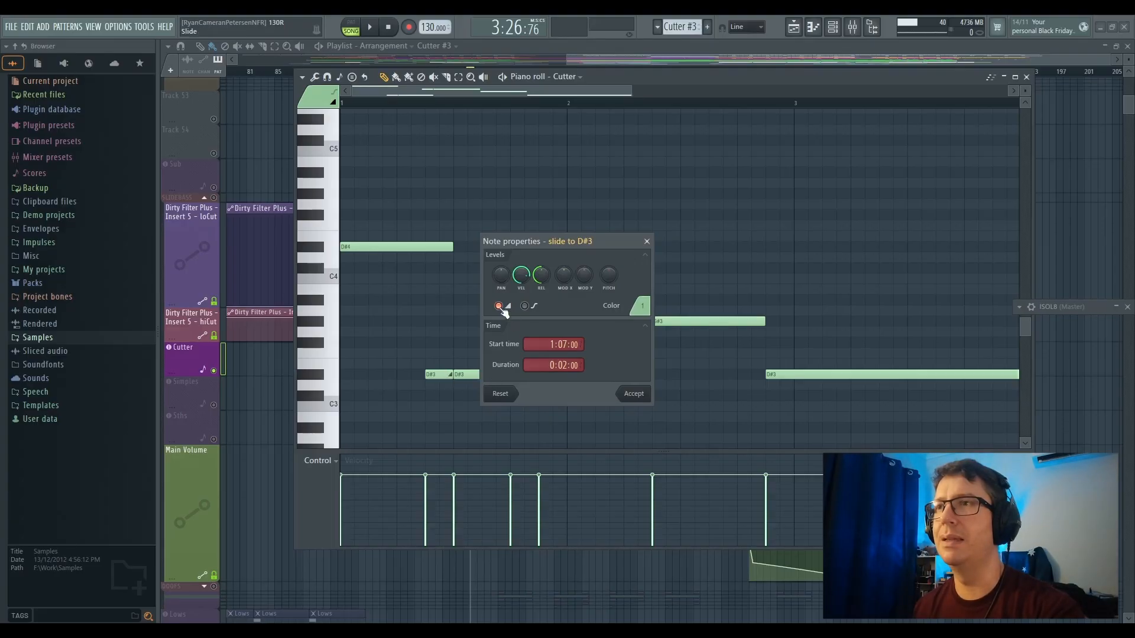
{"action": "left_click", "coordinate": [644, 398]}
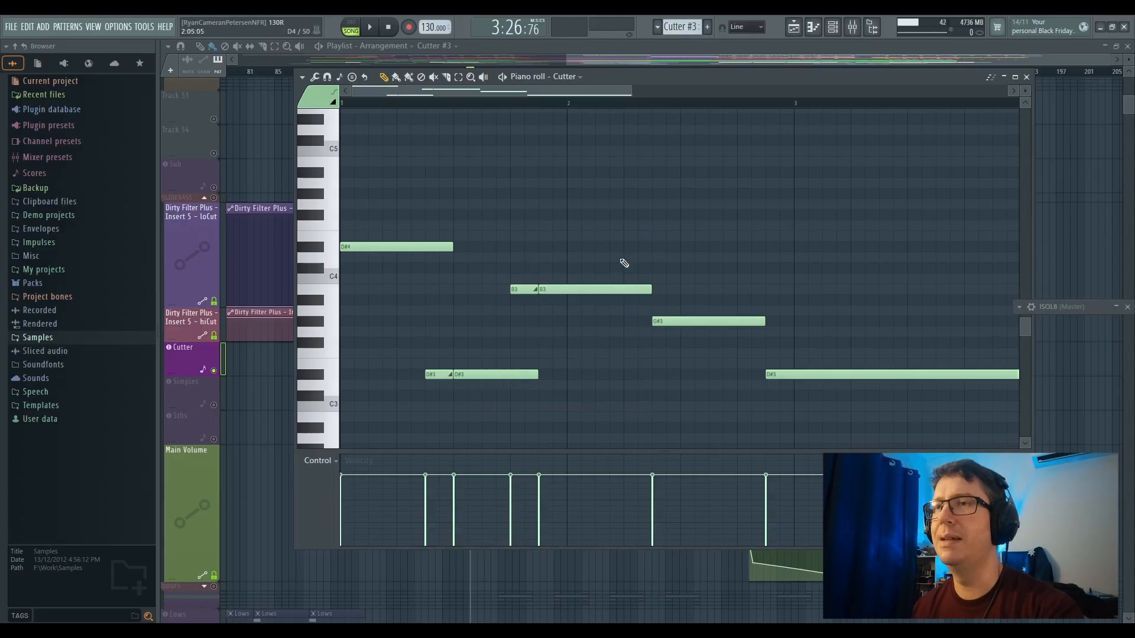
{"action": "left_click", "coordinate": [591, 45]}
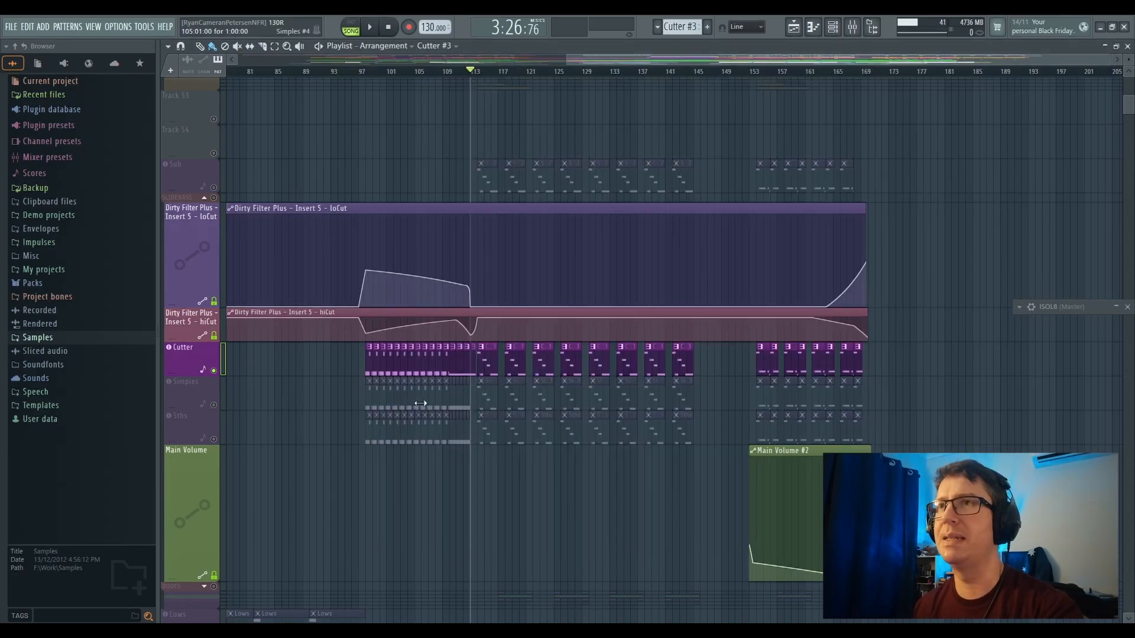
Play the soloed Cutter track in song mode from bar 113, then stop playback
{"action": "key", "text": "space"}
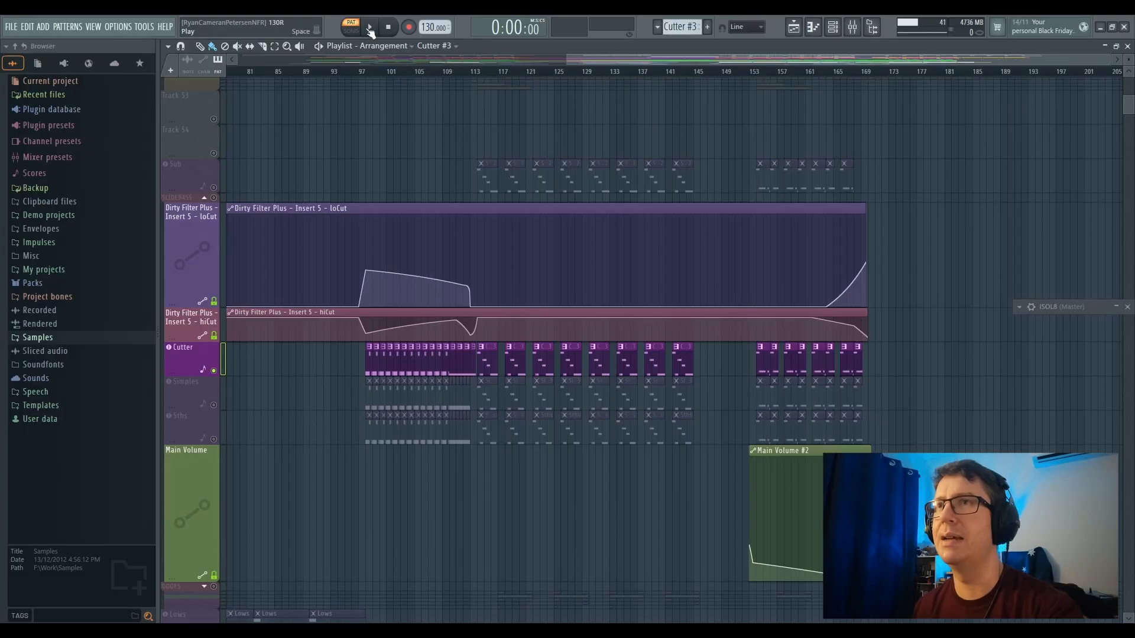
{"action": "left_click", "coordinate": [478, 73]}
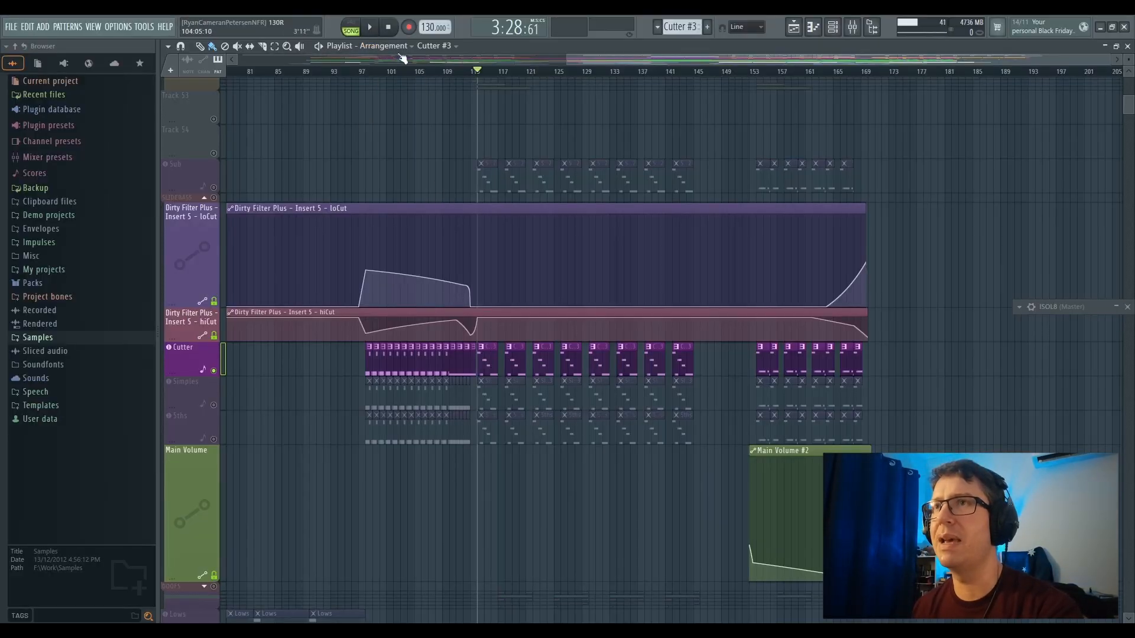
{"action": "left_click", "coordinate": [371, 29]}
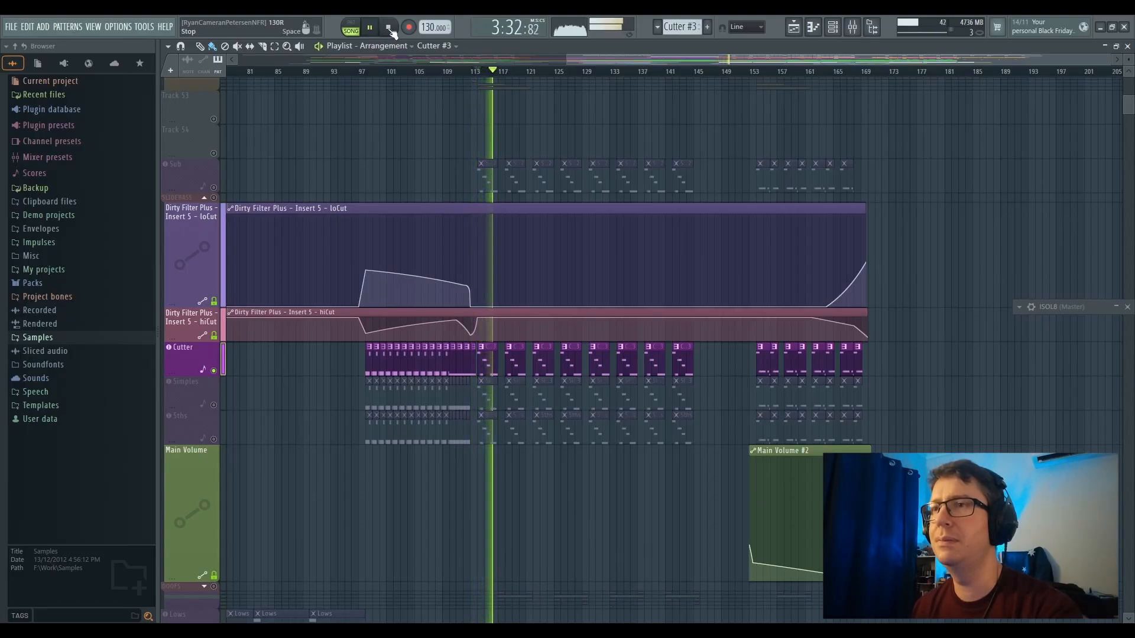
{"action": "left_click", "coordinate": [390, 27]}
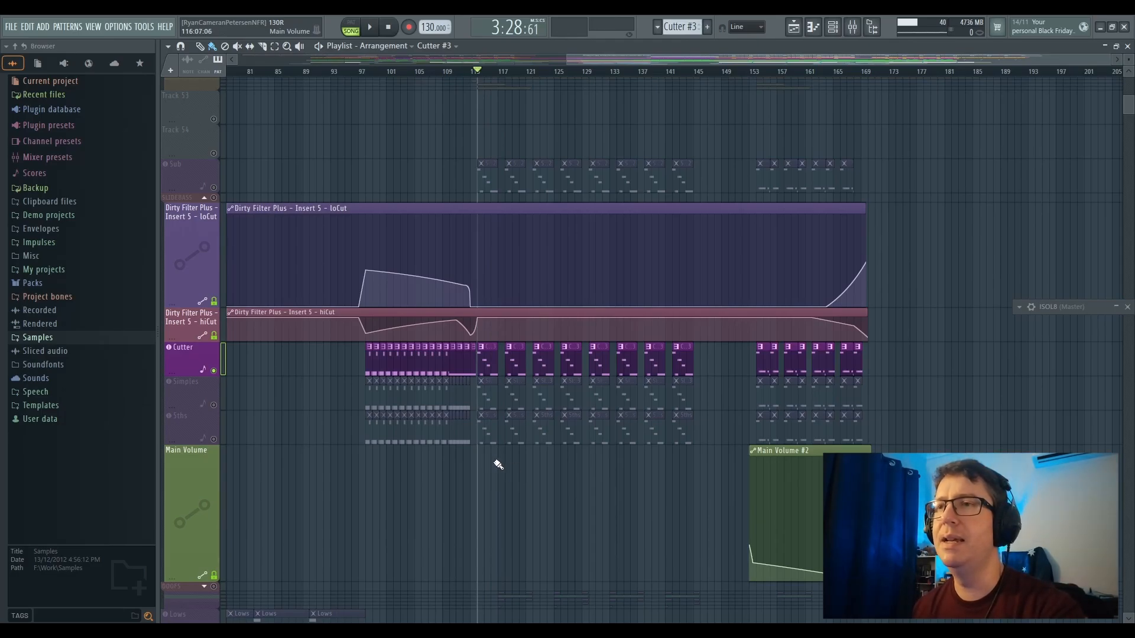
Open the mixer and compare the effect chains of the Cutter, Sub and SLIDEBASS^^ tracks, ending on SLIDEBASS^^
{"action": "left_click", "coordinate": [852, 27]}
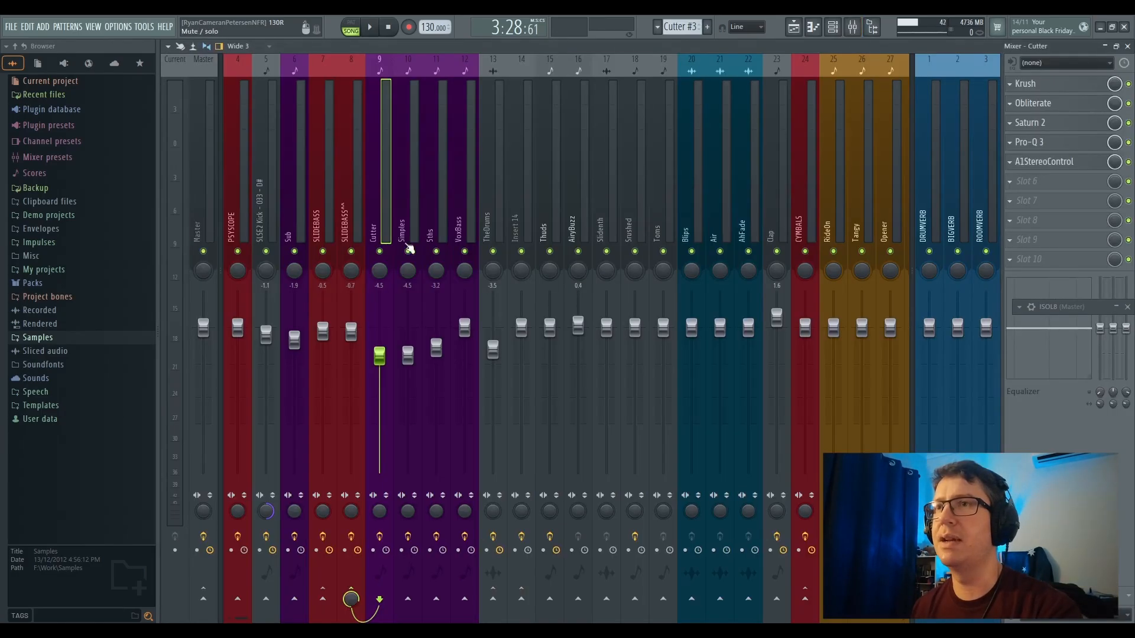
{"action": "left_click", "coordinate": [354, 232]}
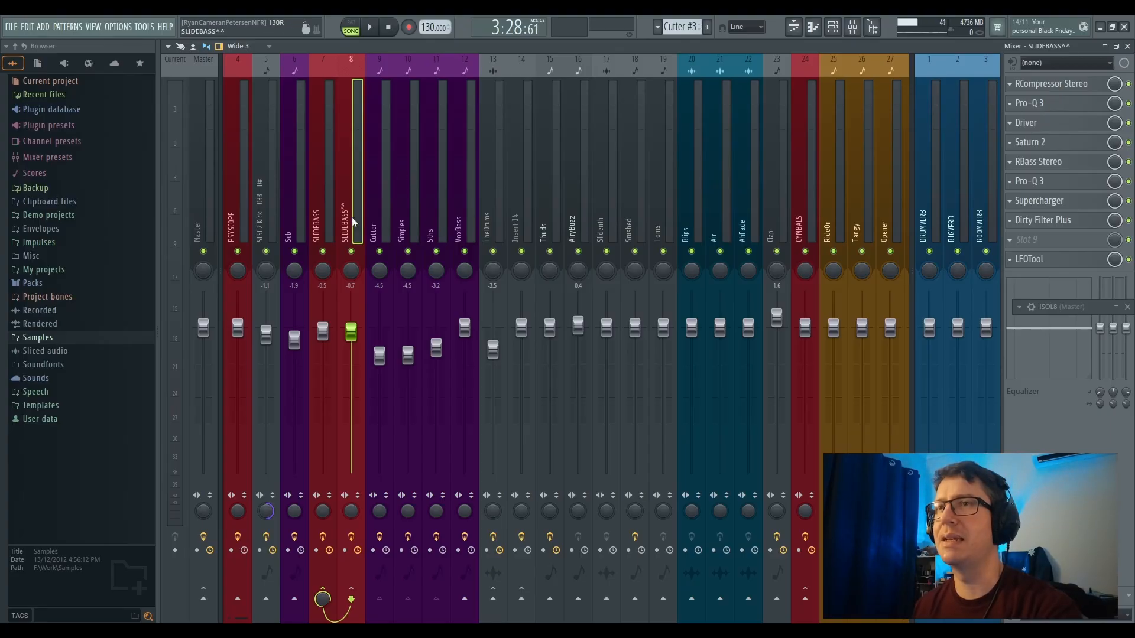
{"action": "left_click", "coordinate": [289, 216]}
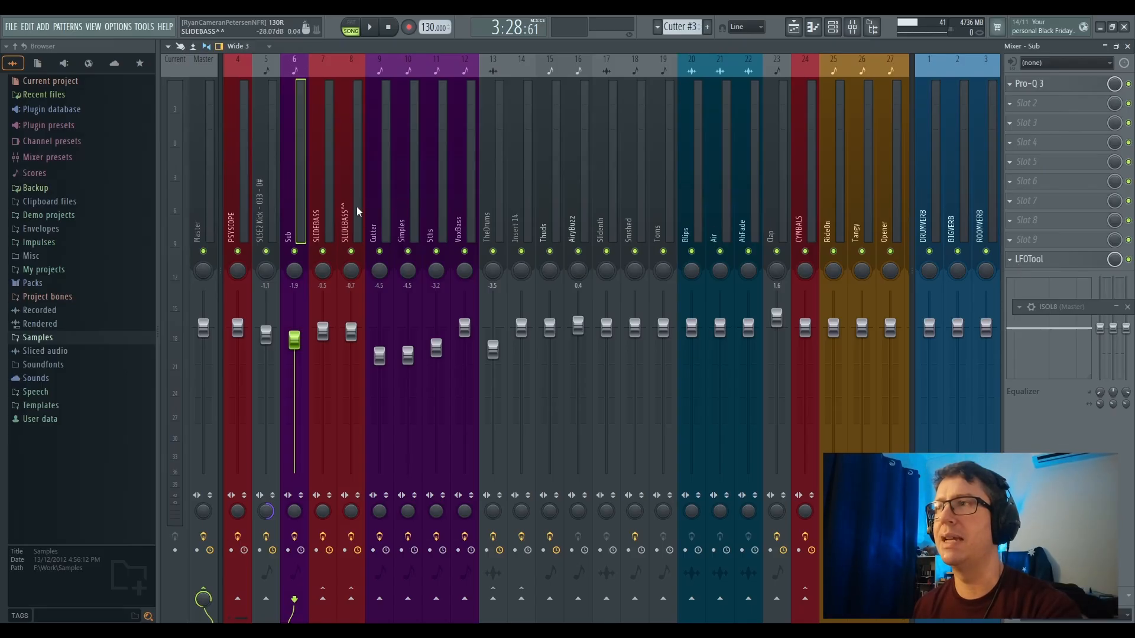
{"action": "left_click", "coordinate": [380, 231]}
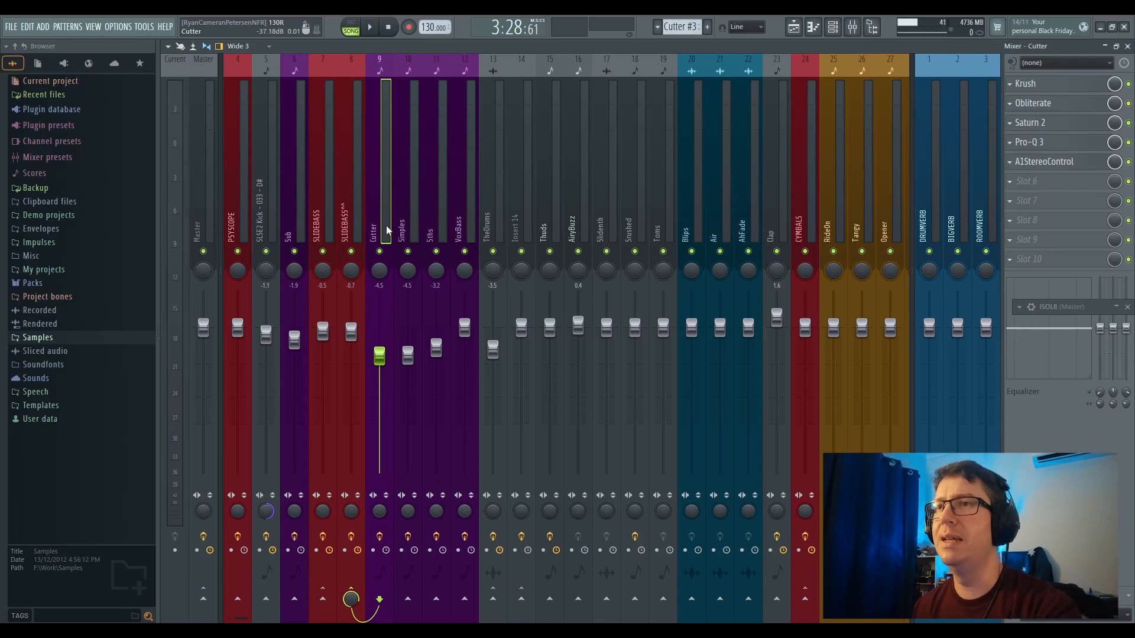
{"action": "left_click", "coordinate": [354, 231]}
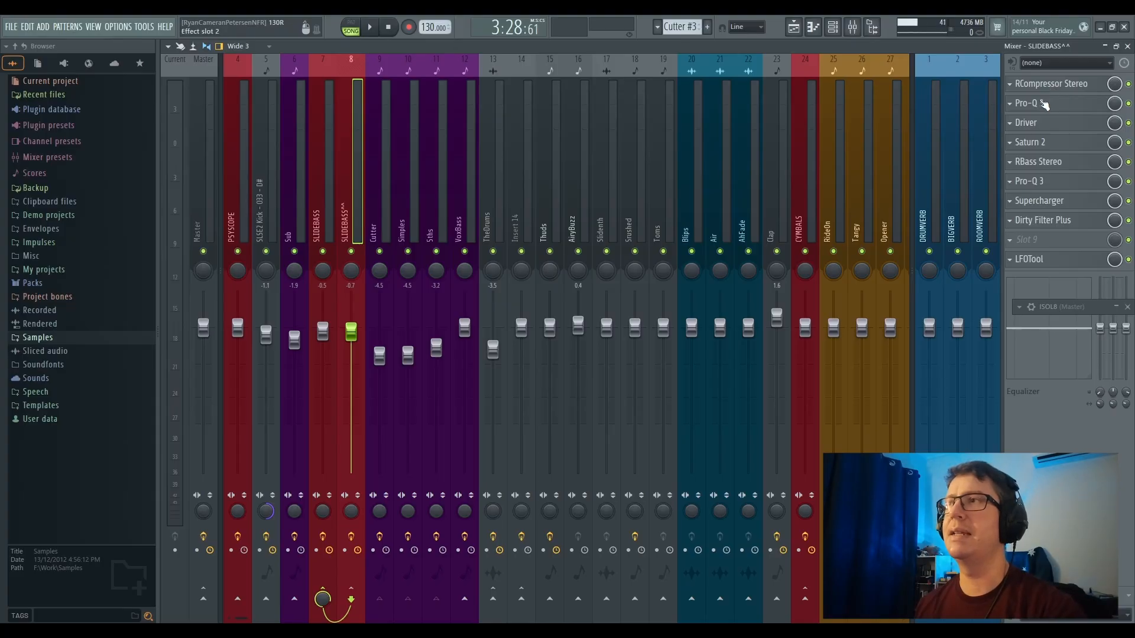
Examine the RCompressor Stereo settings and the first Pro-Q 3's low-cut band on SLIDEBASS^^, closing each plugin
{"action": "left_click", "coordinate": [1051, 84]}
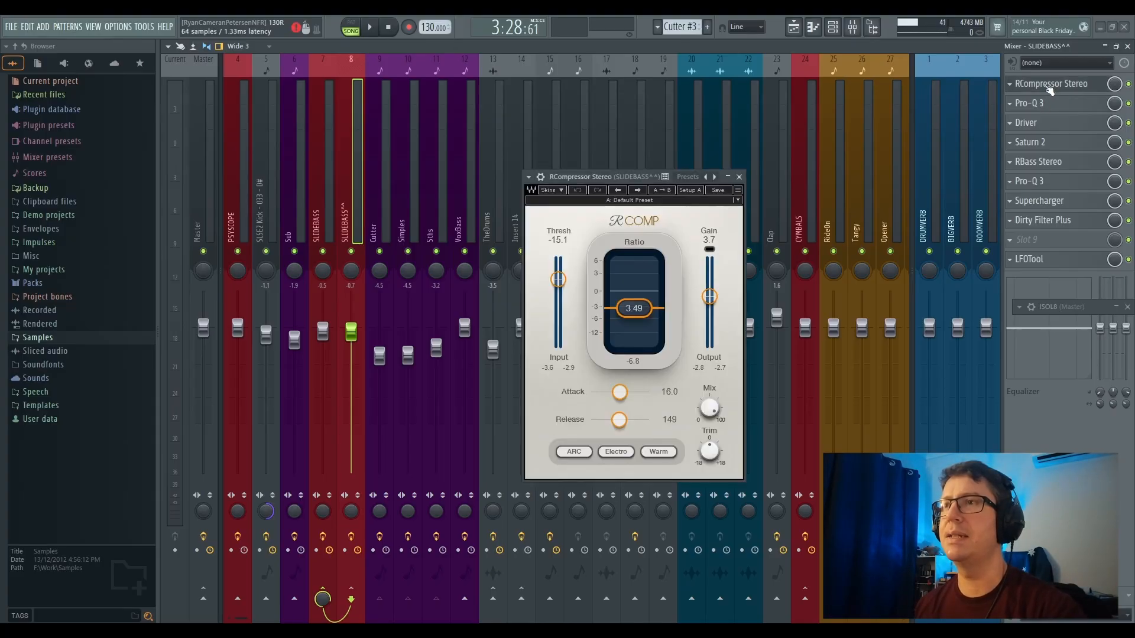
{"action": "left_click", "coordinate": [1050, 84]}
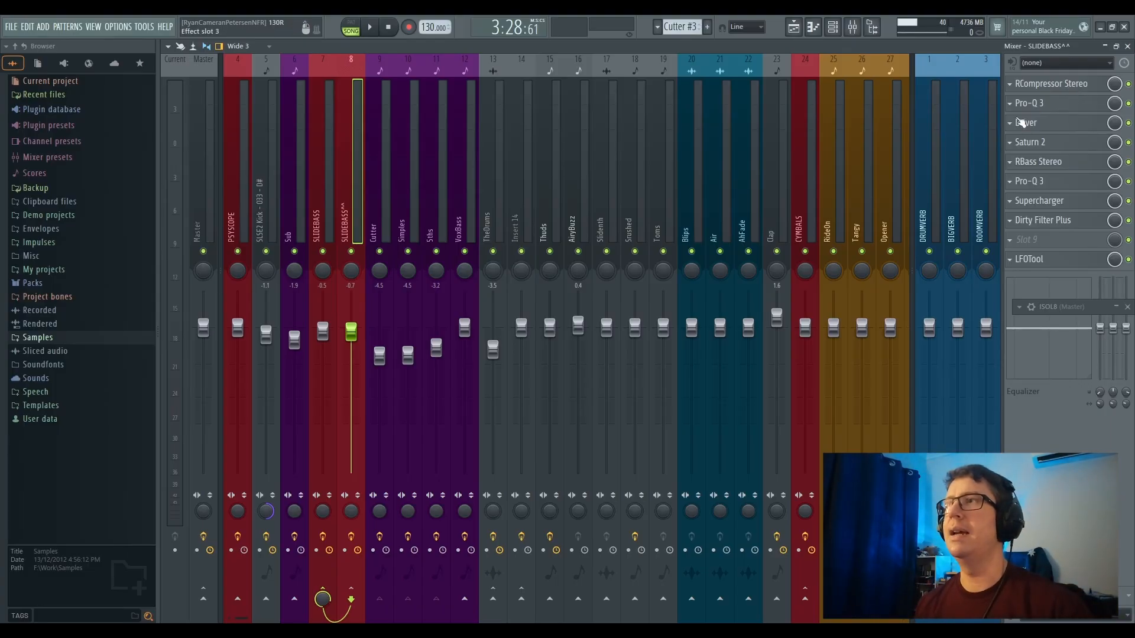
{"action": "left_click", "coordinate": [1034, 105]}
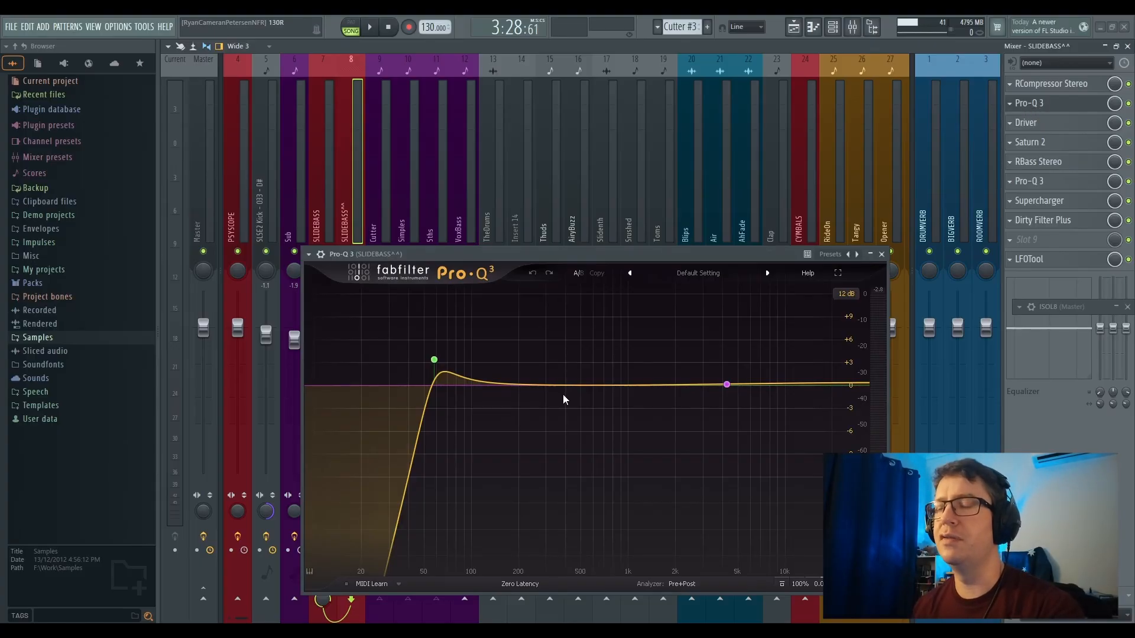
{"action": "mouse_move", "coordinate": [413, 406]}
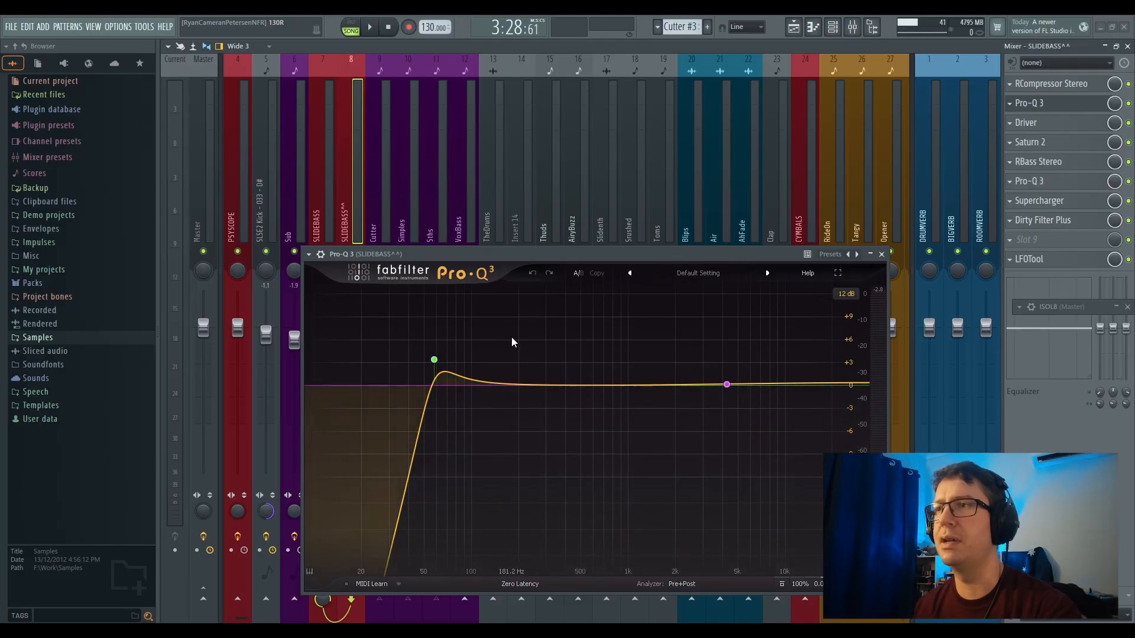
{"action": "mouse_move", "coordinate": [435, 391]}
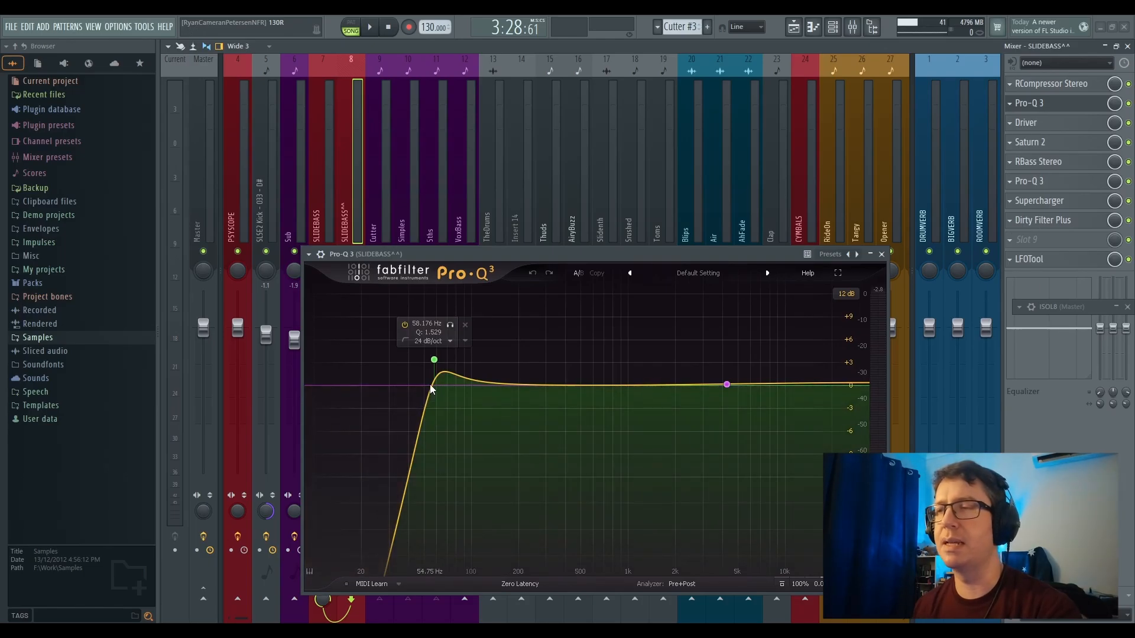
{"action": "left_click", "coordinate": [881, 254]}
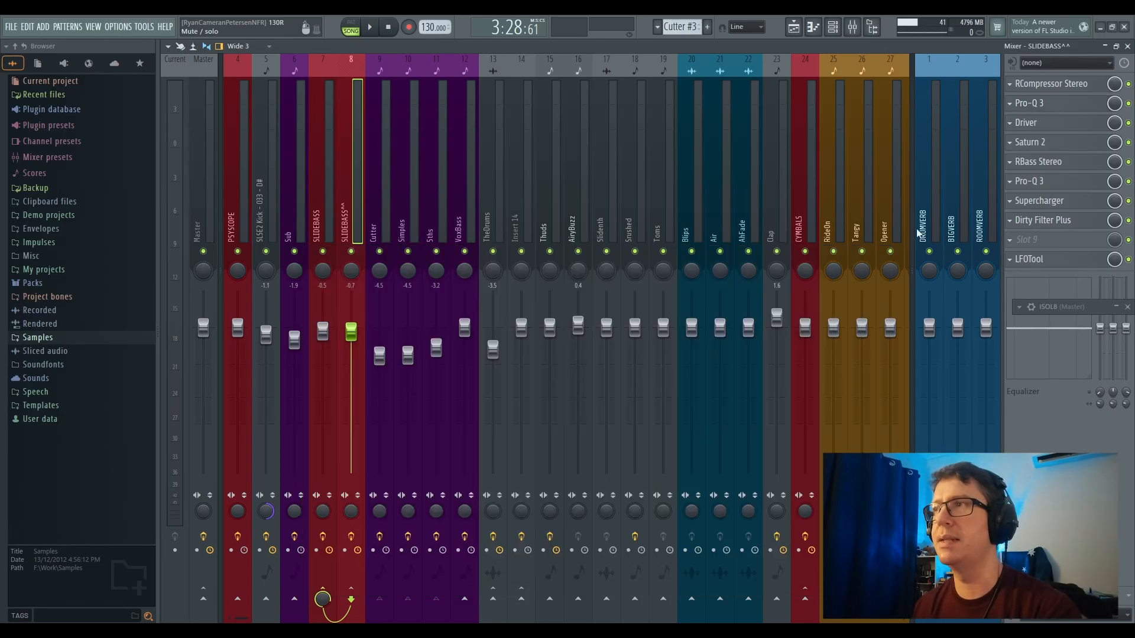
Examine the Driver distortion and the multiband Saturn 2 saturation settings on SLIDEBASS^^, closing each plugin
{"action": "left_click", "coordinate": [1058, 122]}
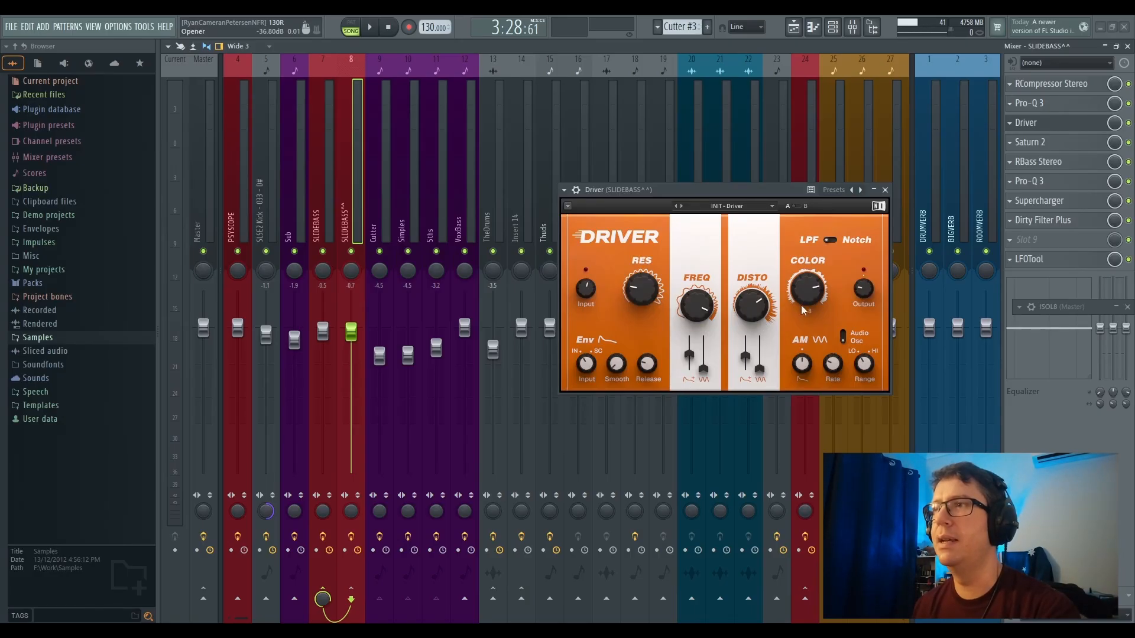
{"action": "left_click", "coordinate": [884, 190]}
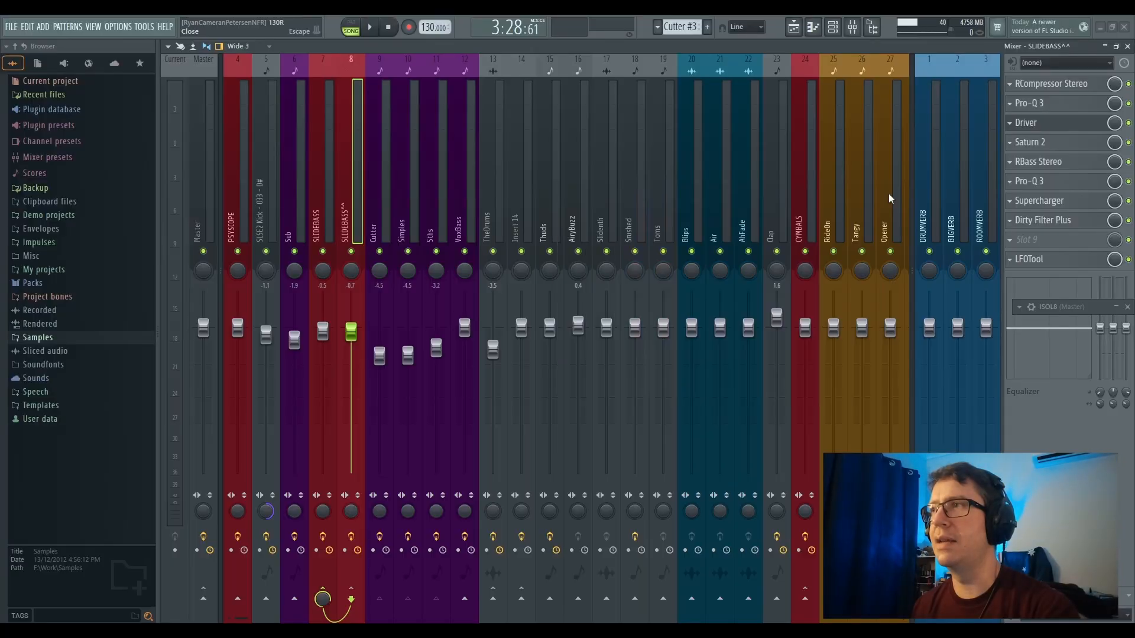
{"action": "left_click", "coordinate": [1039, 145]}
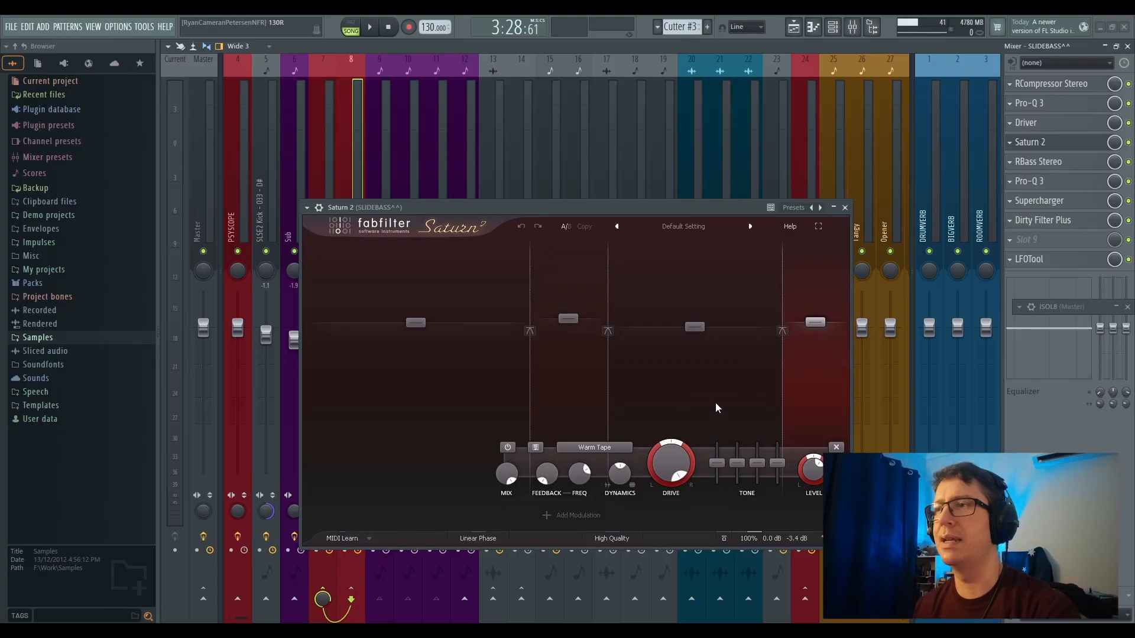
{"action": "left_click", "coordinate": [845, 208]}
Examine RBass Stereo, the second Pro-Q 3, Supercharger and Dirty Filter Plus on SLIDEBASS^^, then close all four plugins
{"action": "left_click", "coordinate": [1050, 166]}
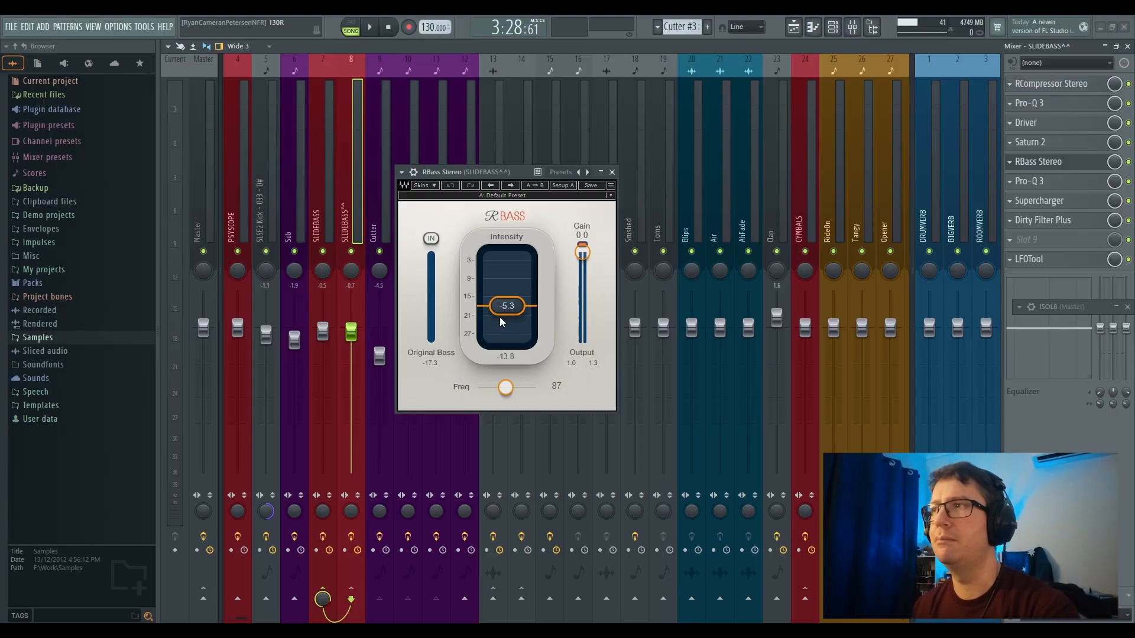
{"action": "left_click", "coordinate": [1029, 181]}
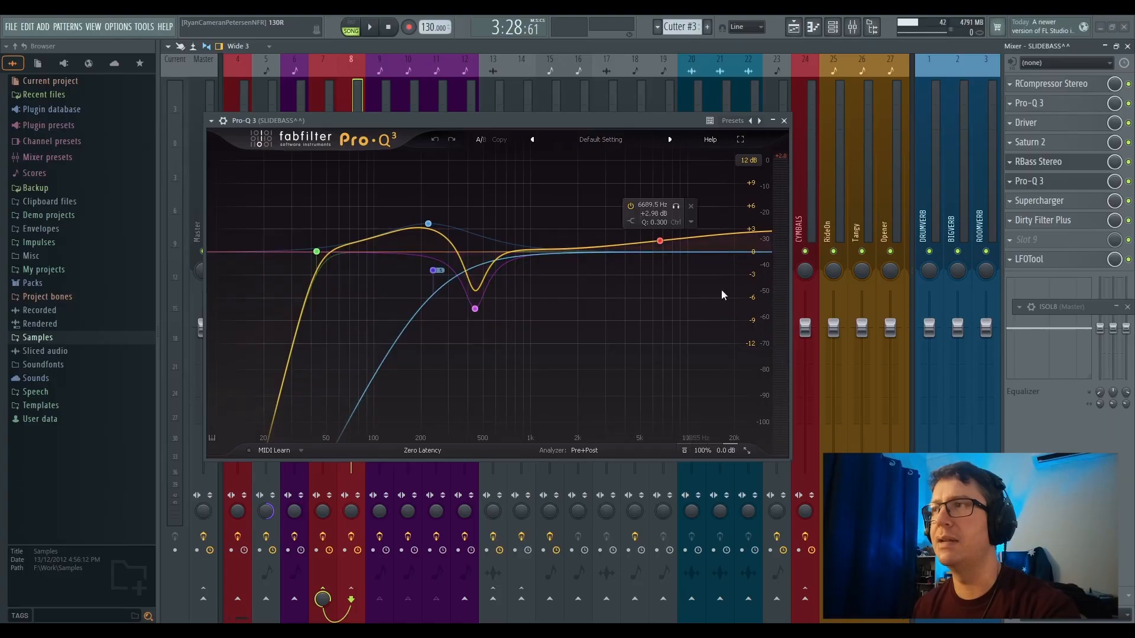
{"action": "left_click", "coordinate": [1063, 203]}
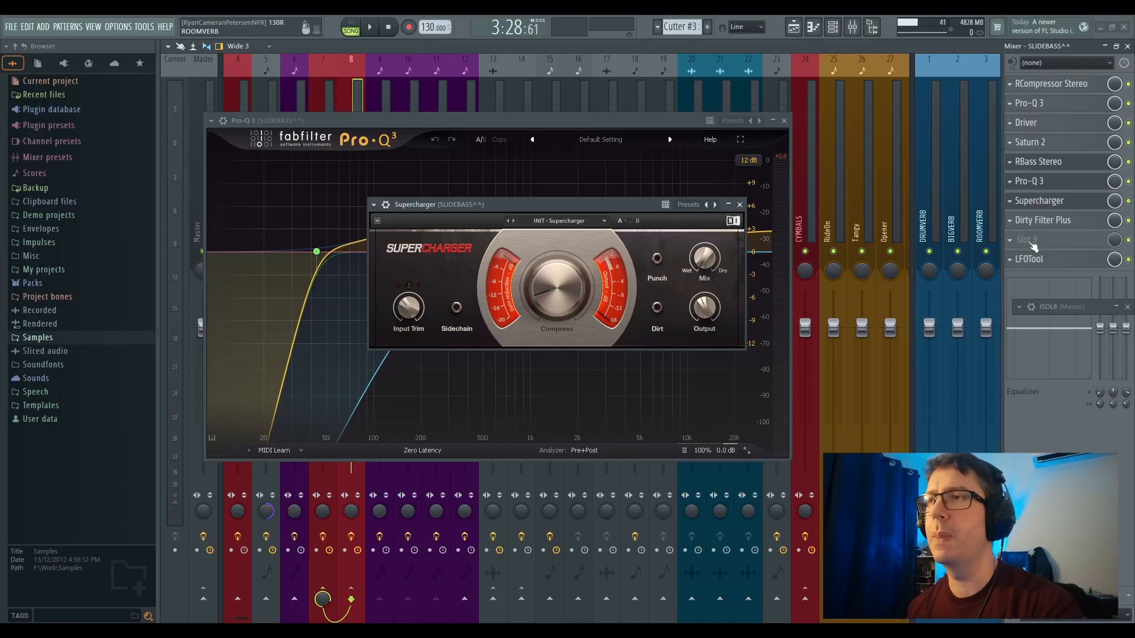
{"action": "left_click", "coordinate": [1044, 224]}
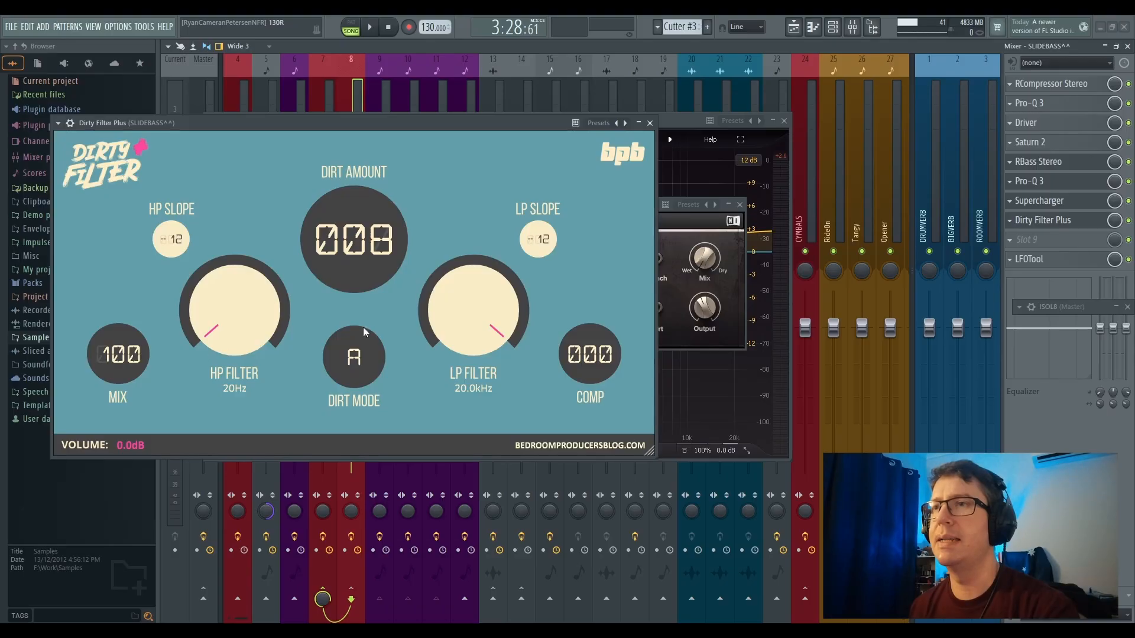
{"action": "left_click", "coordinate": [649, 123]}
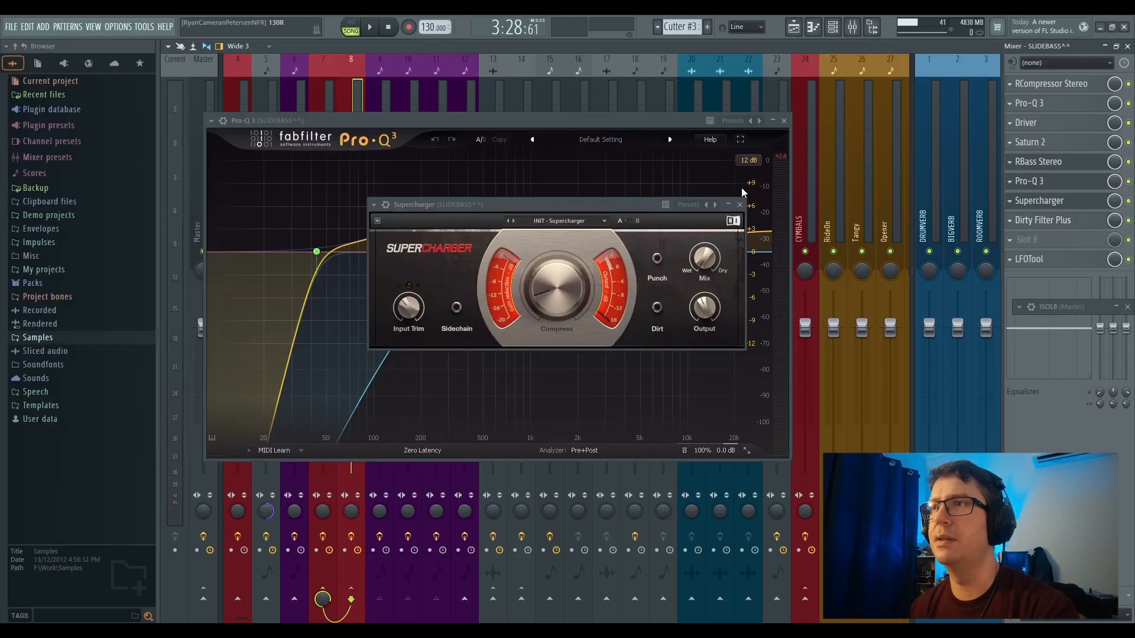
{"action": "left_click", "coordinate": [739, 205]}
{"action": "left_click", "coordinate": [784, 121]}
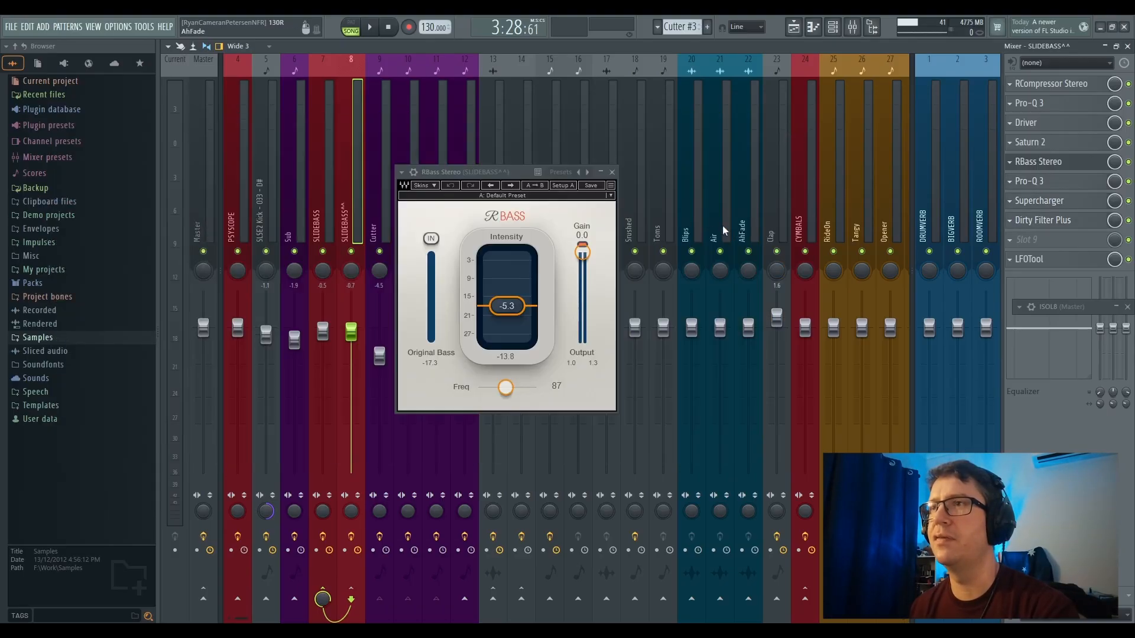
{"action": "left_click", "coordinate": [614, 167]}
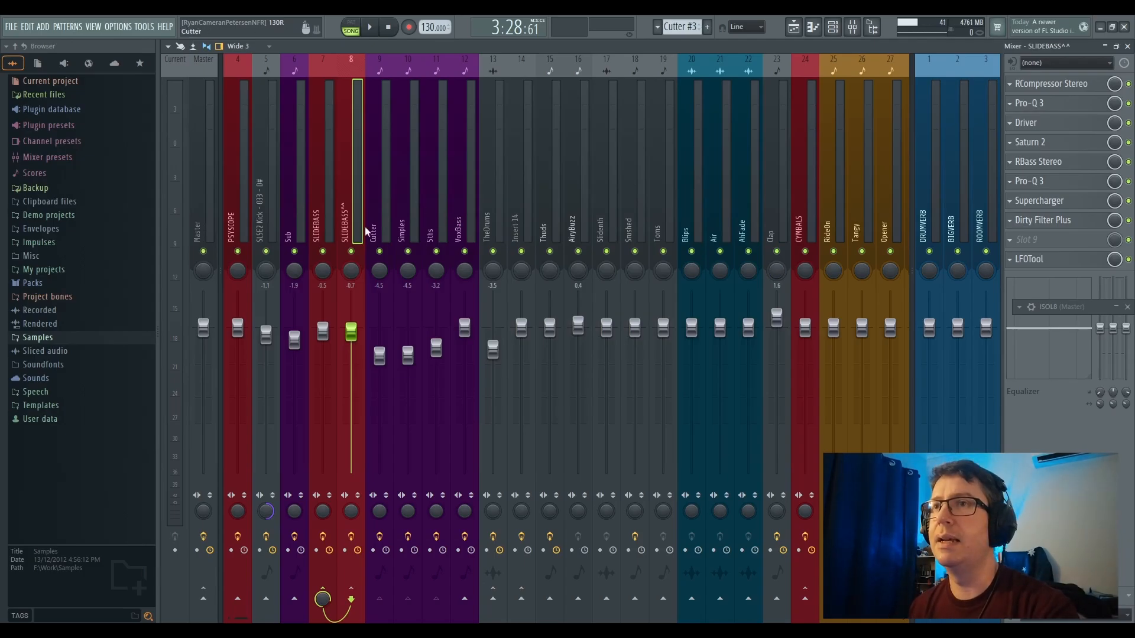
Examine Free Clip 2, Solid Bus Comp, both Pro-Q 3 equalizers and A1StereoControl on the SLIDEBASS mixer track
{"action": "left_click", "coordinate": [324, 228]}
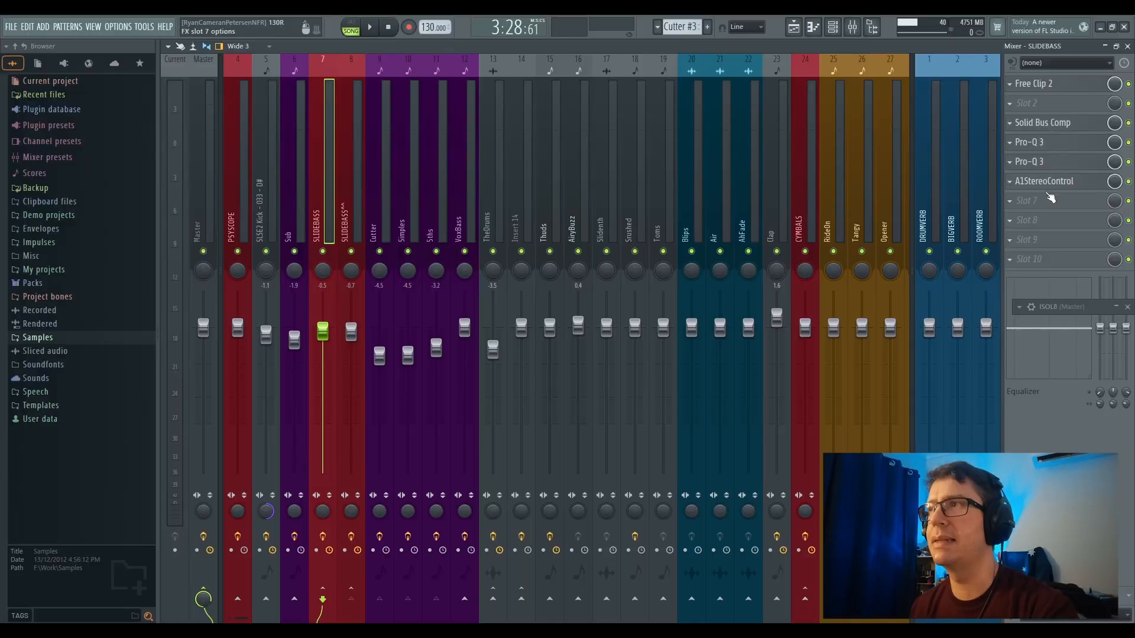
{"action": "left_click", "coordinate": [1045, 84]}
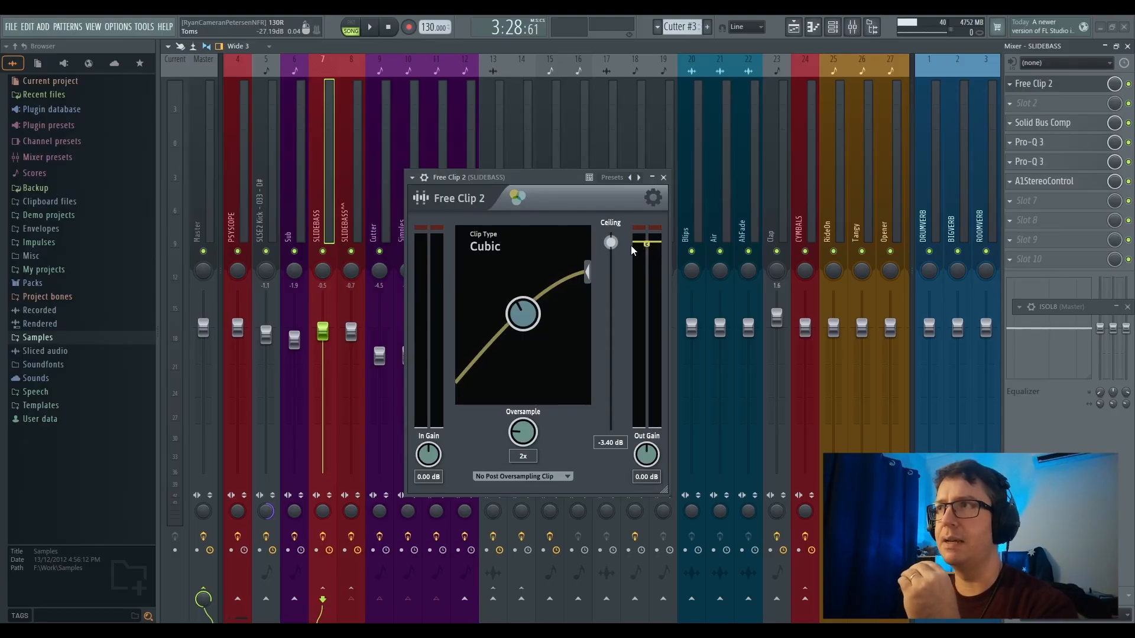
{"action": "left_click", "coordinate": [1042, 125]}
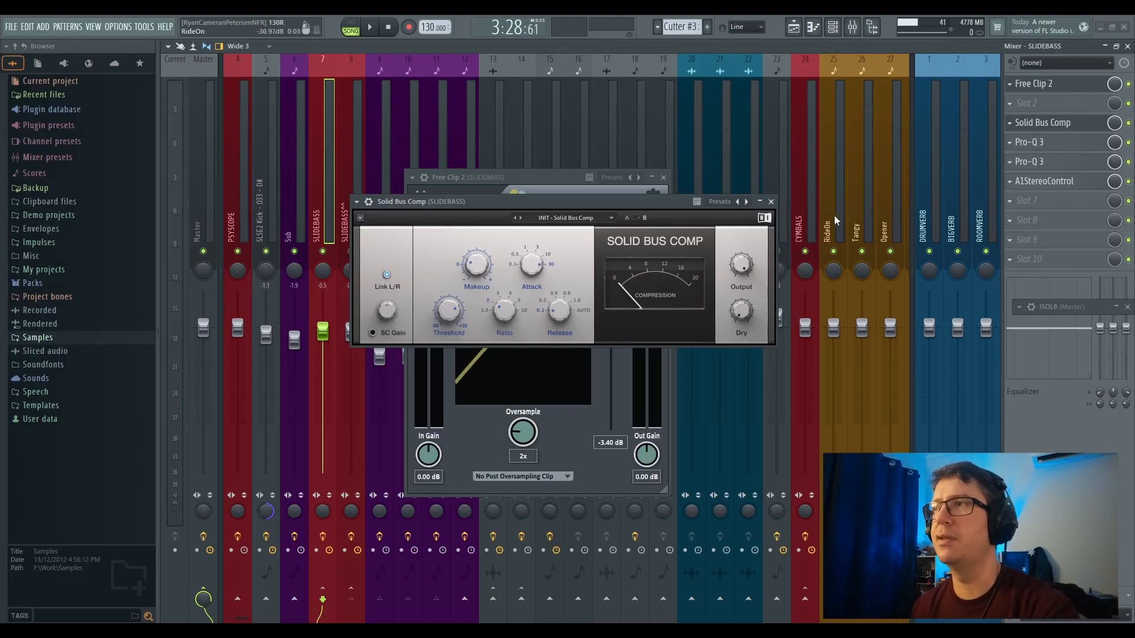
{"action": "left_click", "coordinate": [1054, 147]}
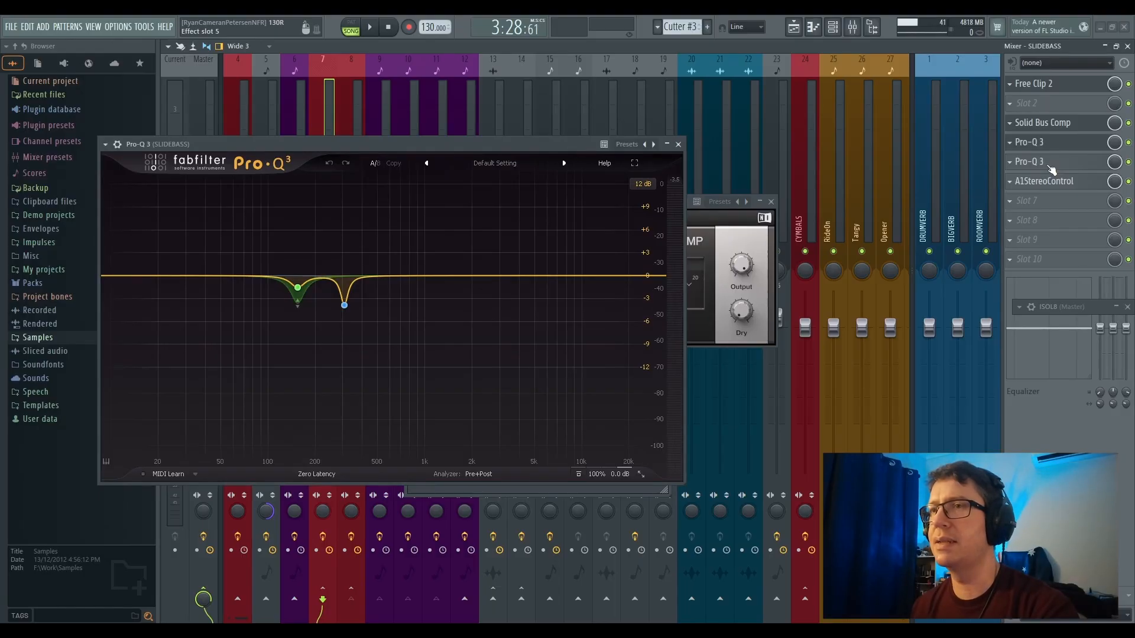
{"action": "left_click", "coordinate": [1050, 166]}
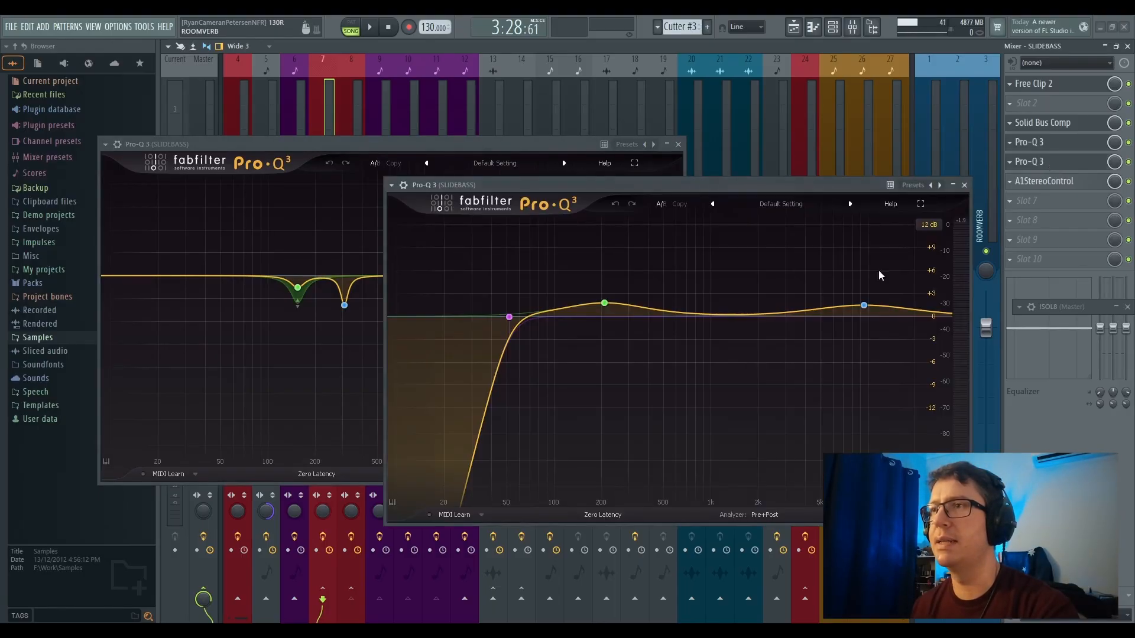
{"action": "left_click", "coordinate": [1051, 182]}
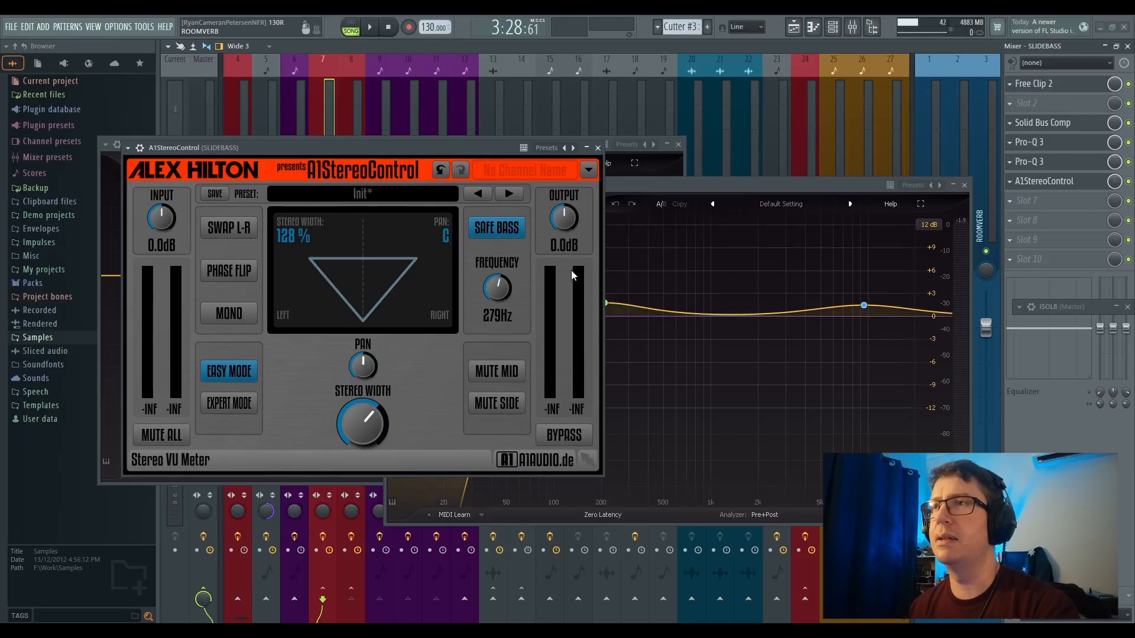
Close all the open SLIDEBASS effect plugins and return to the playlist
{"action": "left_click", "coordinate": [598, 147]}
{"action": "left_click", "coordinate": [678, 144]}
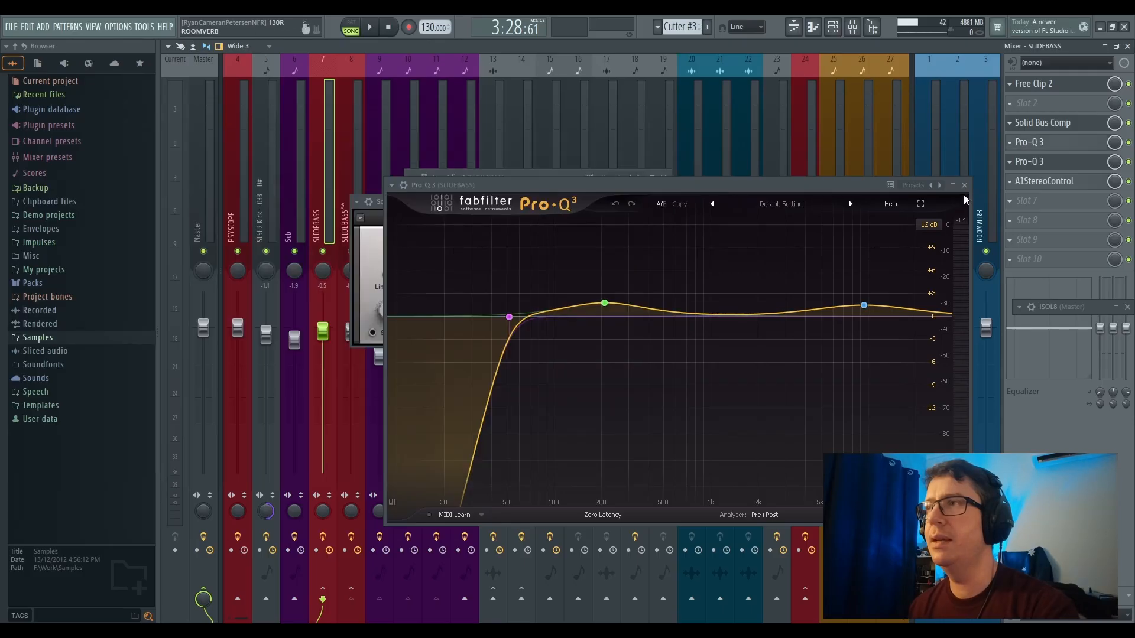
{"action": "left_click", "coordinate": [964, 185]}
{"action": "left_click", "coordinate": [793, 26]}
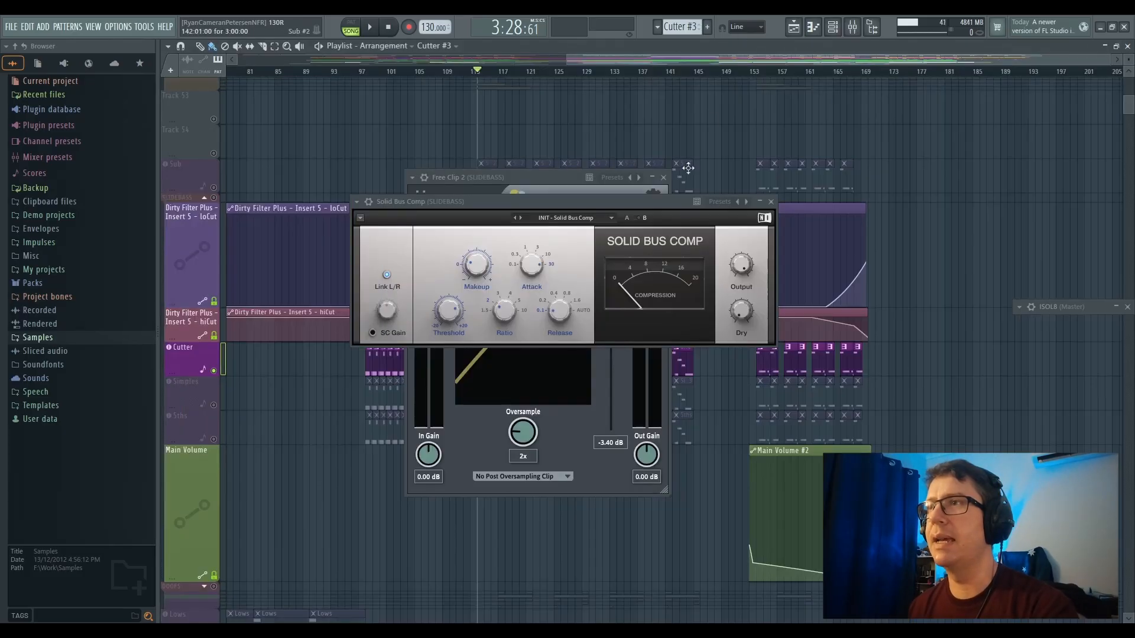
{"action": "left_click", "coordinate": [771, 202]}
{"action": "left_click", "coordinate": [663, 177]}
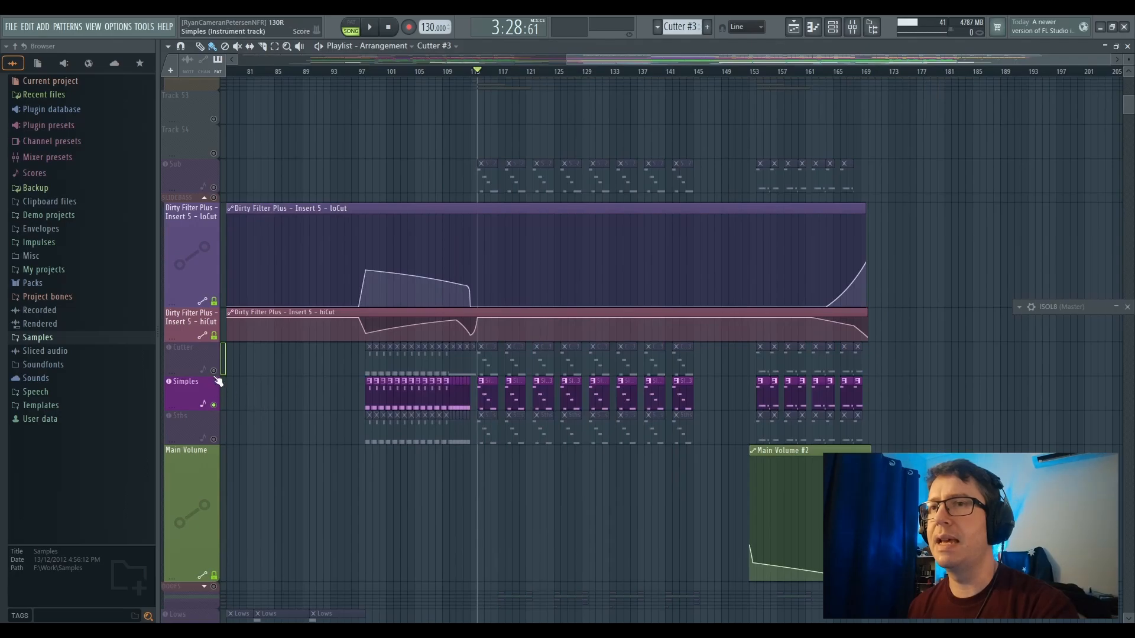
Switch the solo between the Cutter and Simples tracks, auditioning the Cutter layer on its own
{"action": "key", "text": "space"}
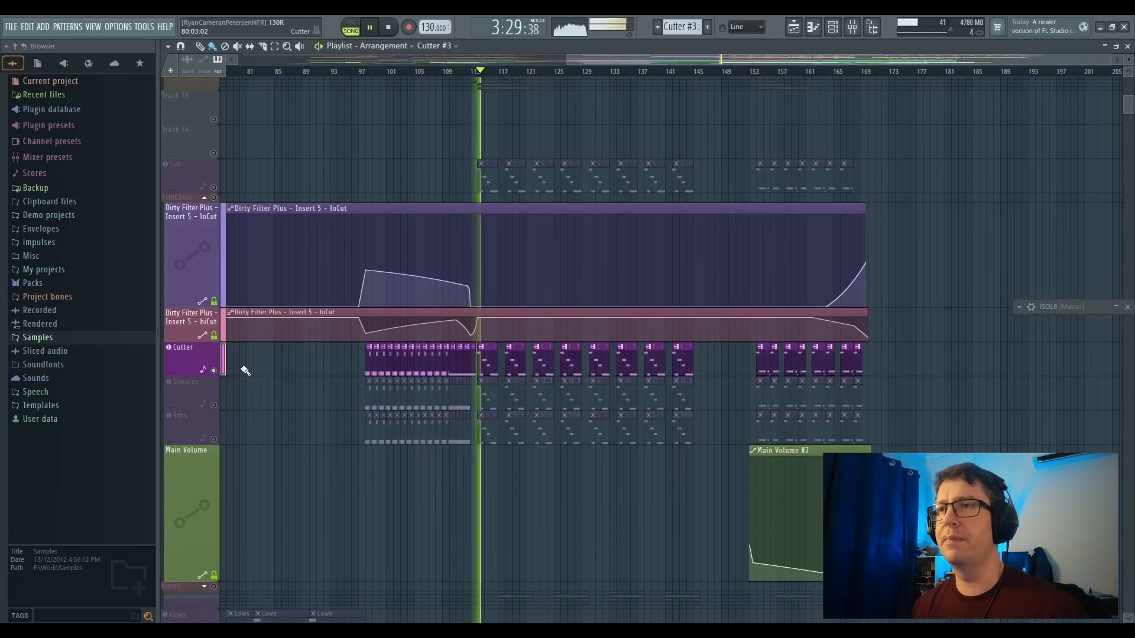
{"action": "key", "text": "space"}
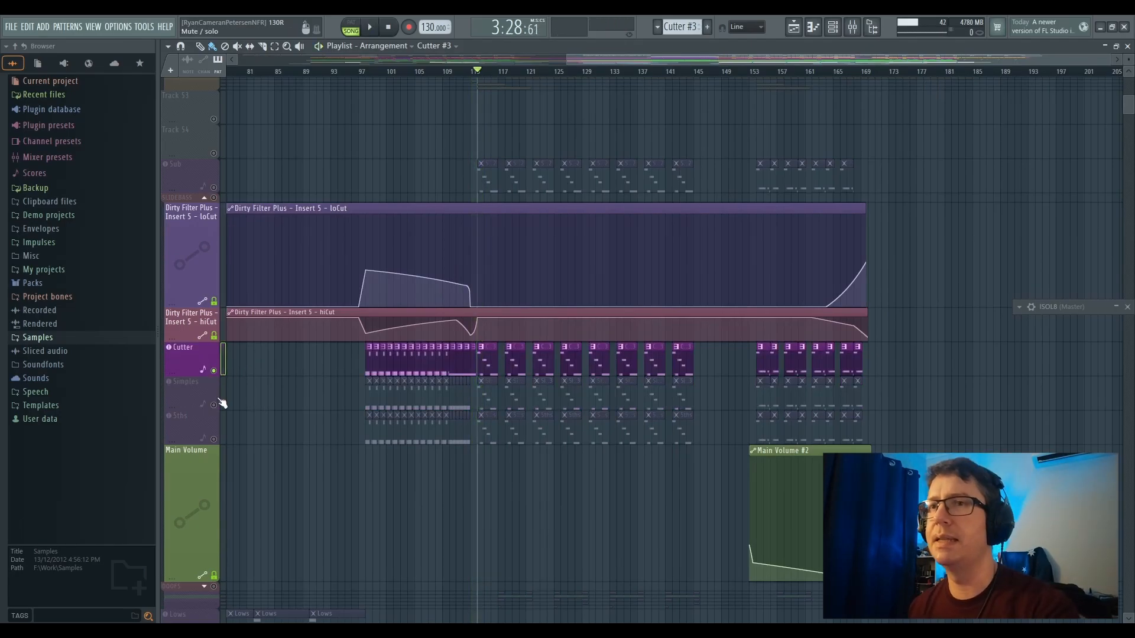
{"action": "left_click", "coordinate": [214, 405], "text": "ctrl"}
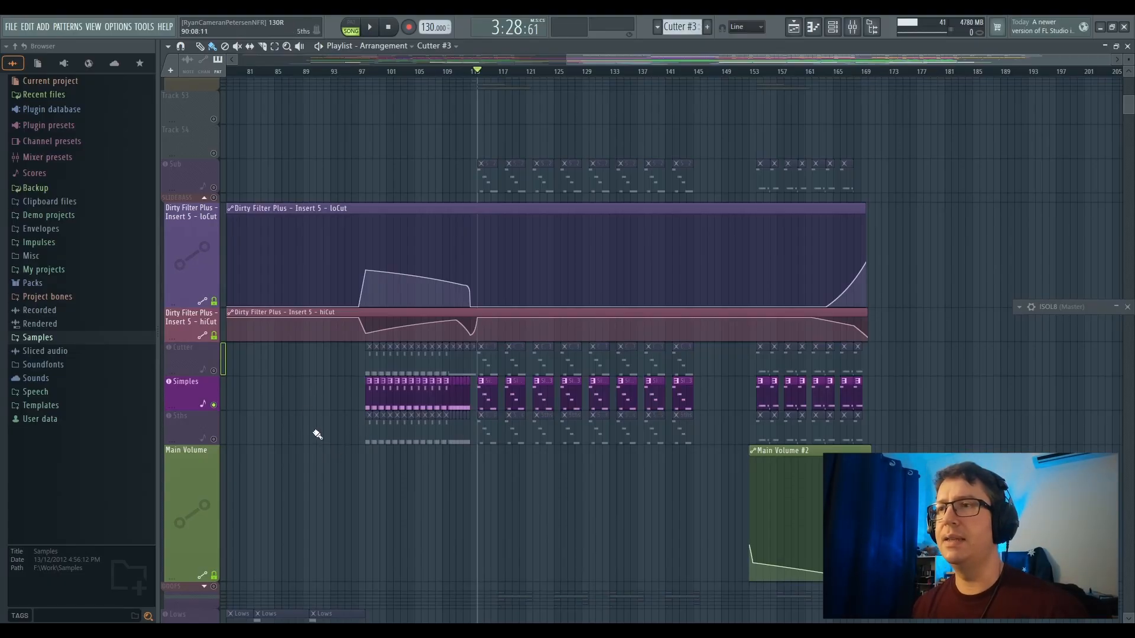
{"action": "right_click", "coordinate": [214, 371]}
{"action": "key", "text": "space"}
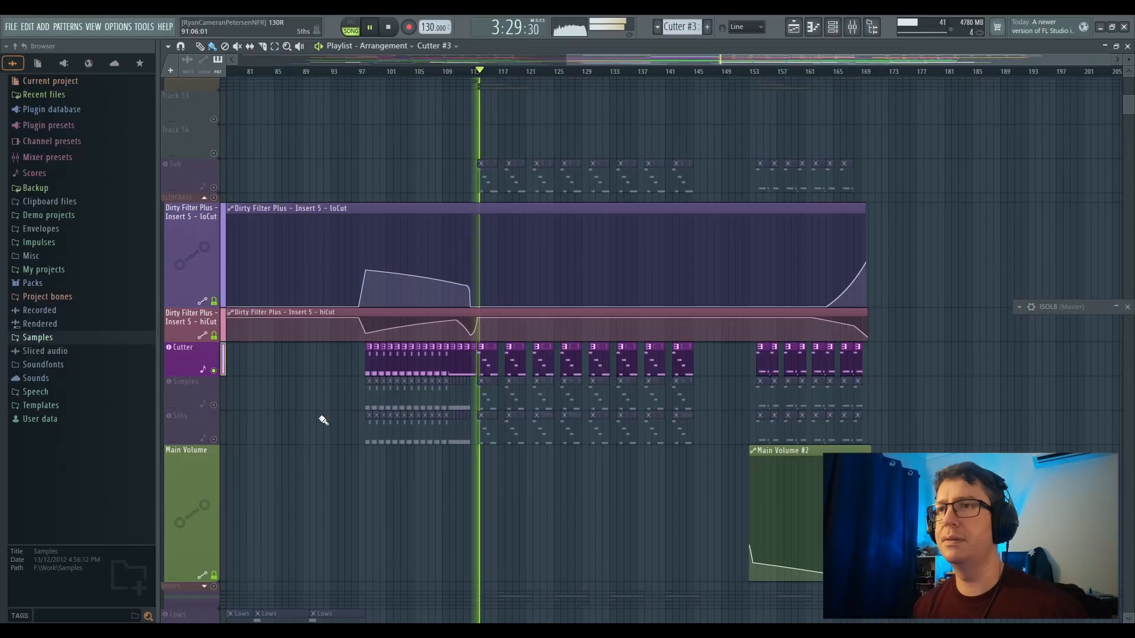
{"action": "key", "text": "space"}
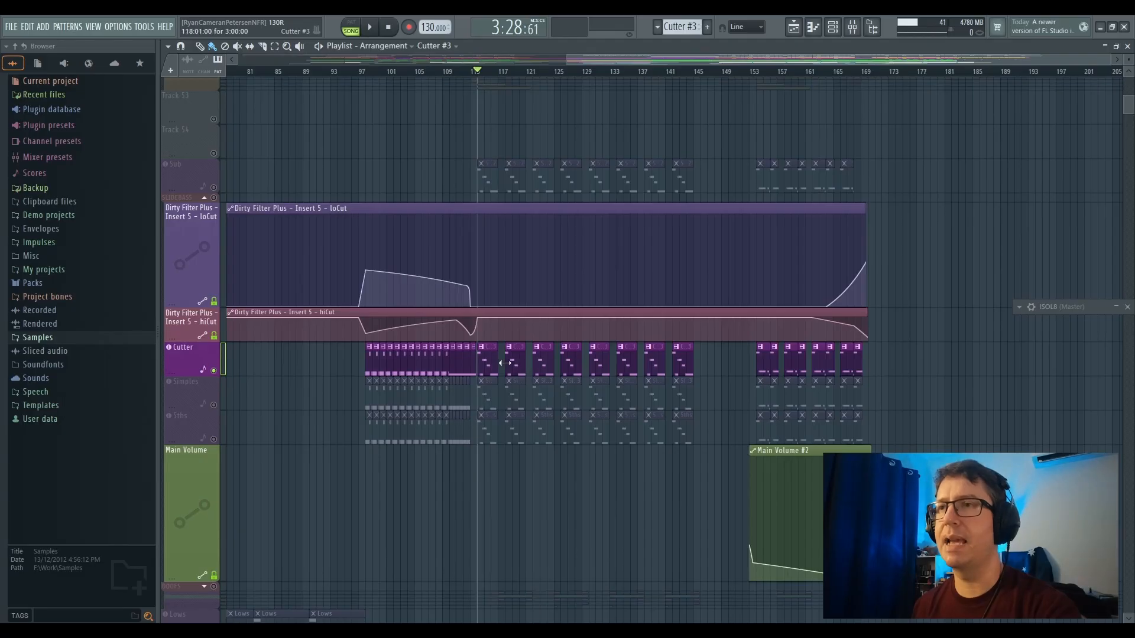
Solo and play the Simples track, then inspect its synth's oscillator settings and close the instrument
{"action": "right_click", "coordinate": [216, 406]}
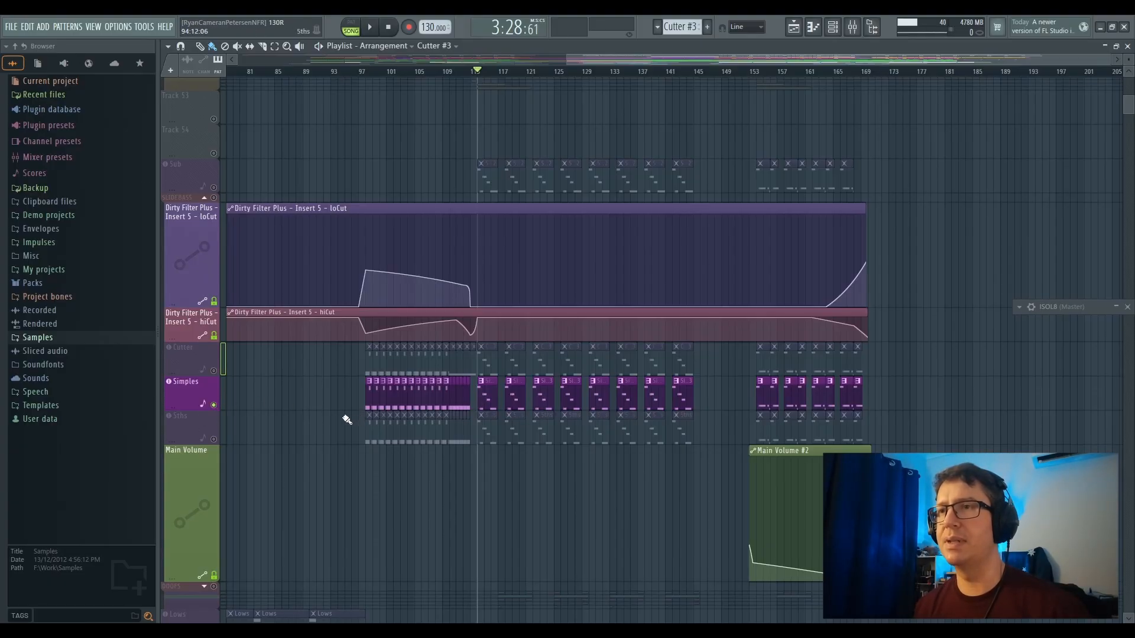
{"action": "key", "text": "space"}
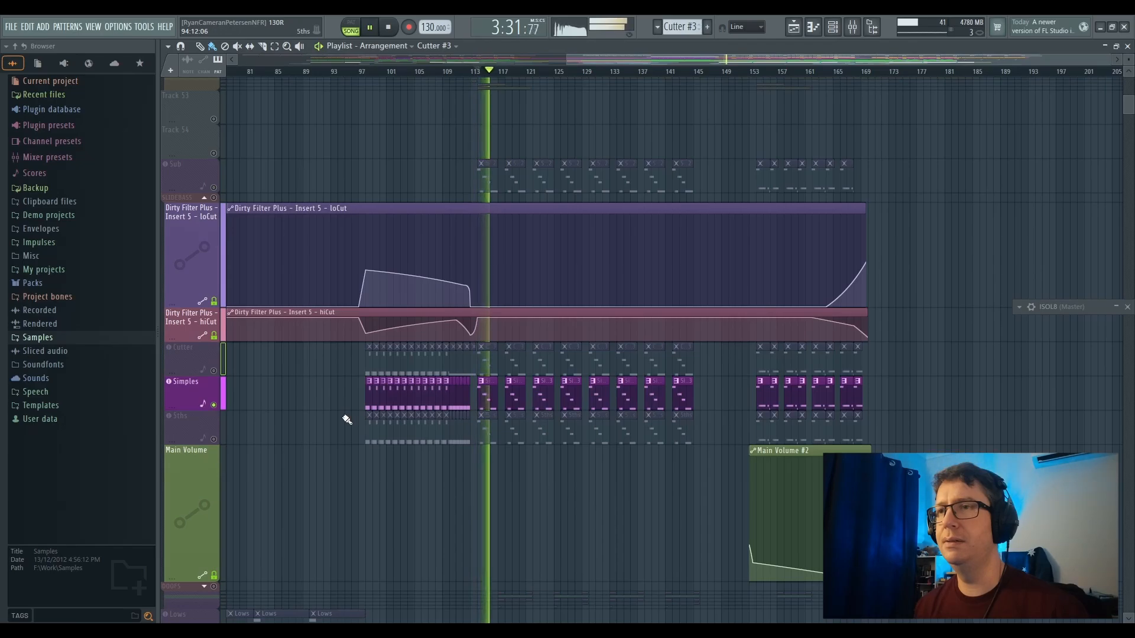
{"action": "key", "text": "space"}
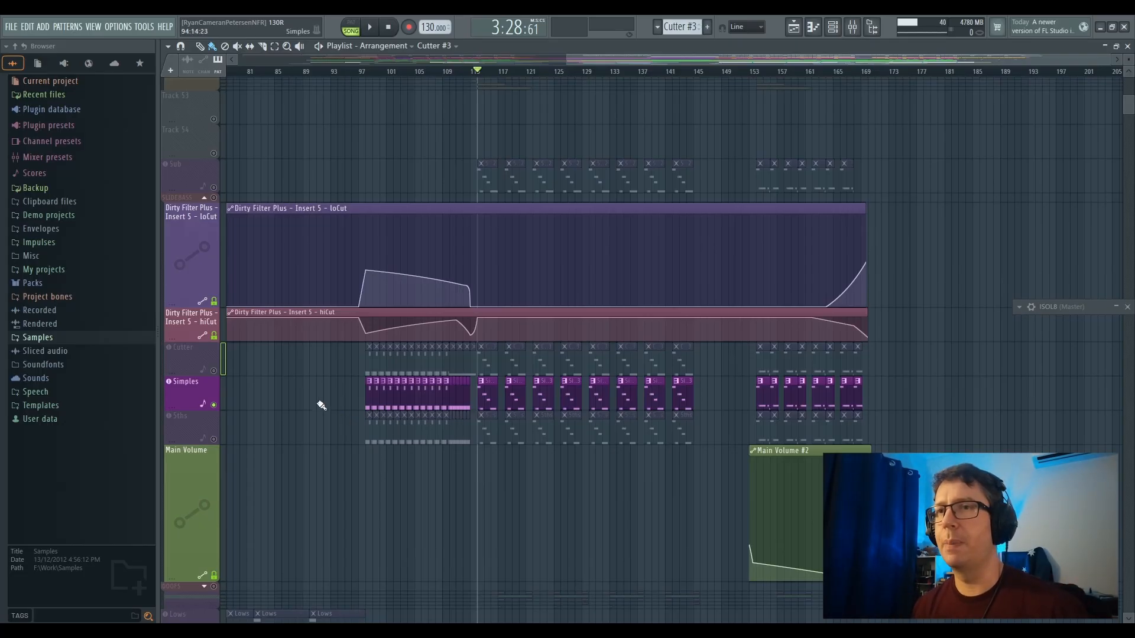
{"action": "left_click", "coordinate": [189, 390]}
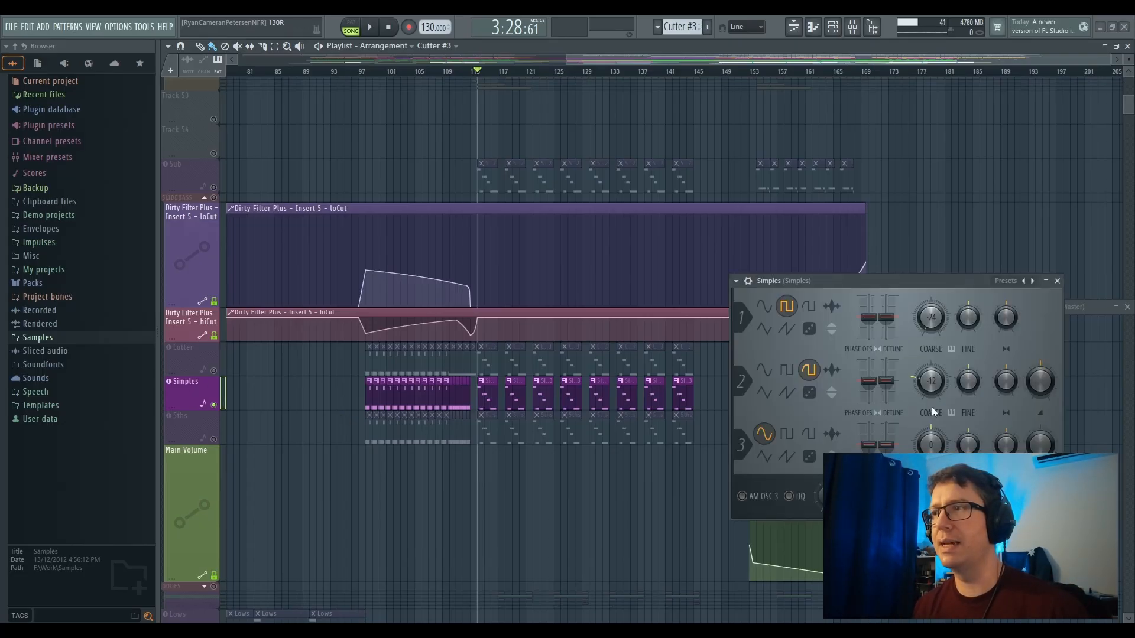
{"action": "left_click", "coordinate": [1058, 282]}
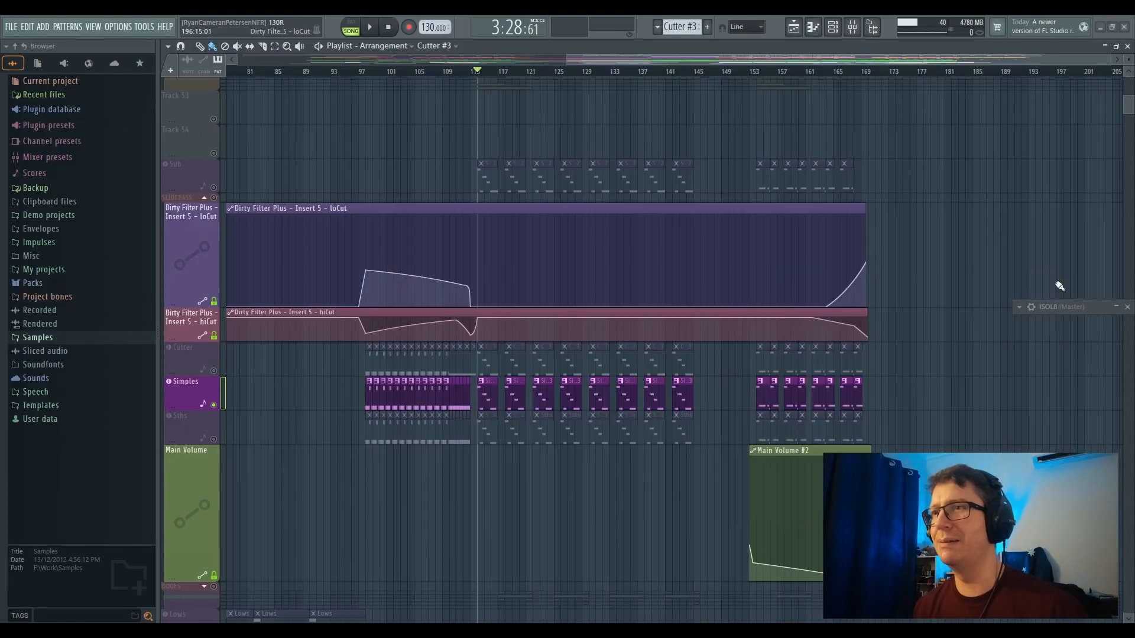
Check the Pro-Q 3 effect on the Simples mixer track and close it
{"action": "left_click", "coordinate": [853, 32]}
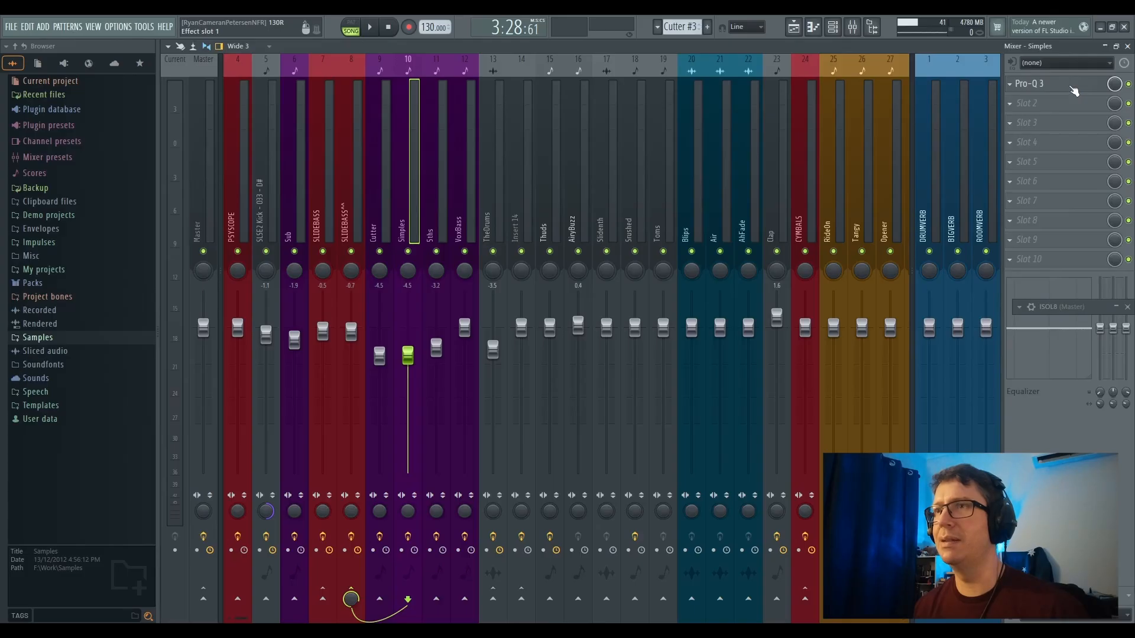
{"action": "left_click", "coordinate": [1071, 86]}
{"action": "left_click", "coordinate": [1074, 90]}
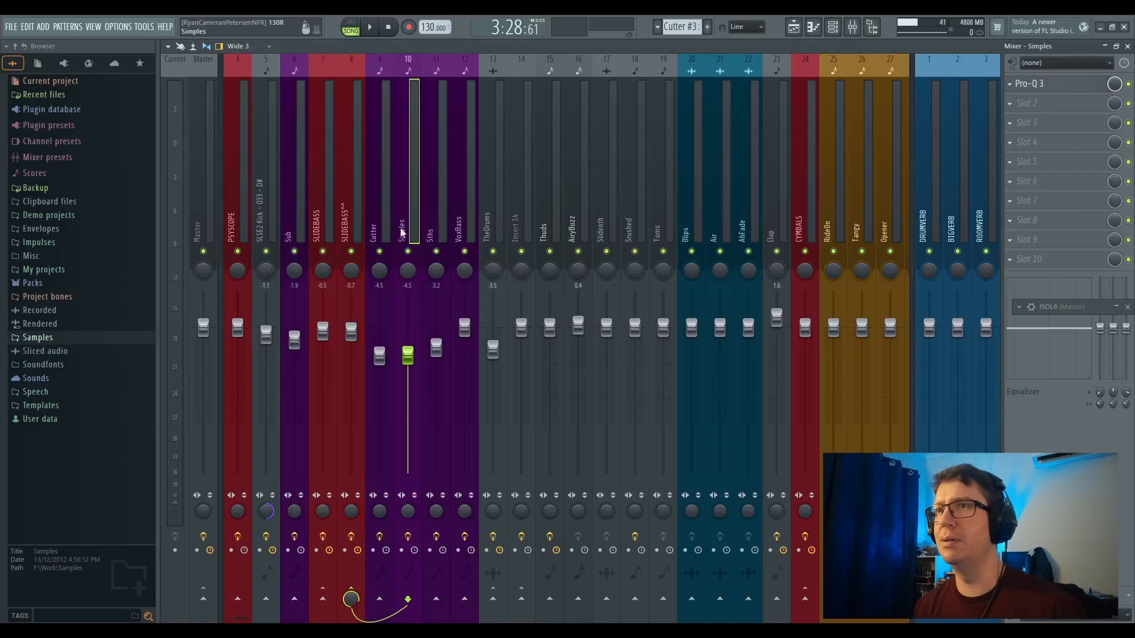
Examine the 5ths mixer track's Pro-Q 3 curve and low-cut band, close the plugin and return to the playlist
{"action": "left_click", "coordinate": [438, 227]}
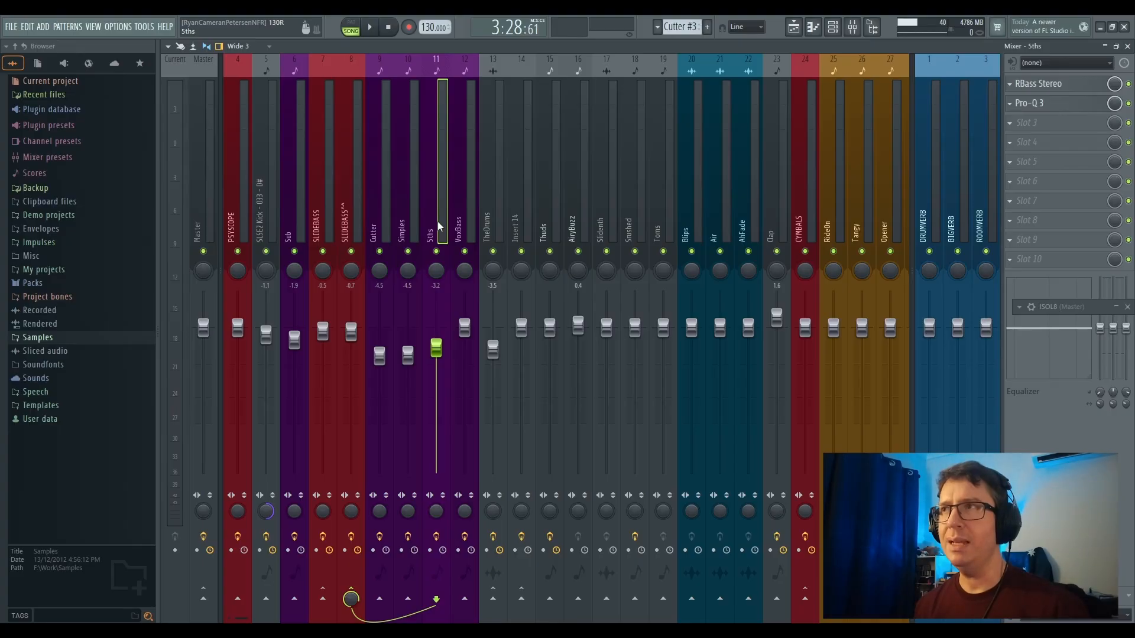
{"action": "left_click", "coordinate": [1073, 110]}
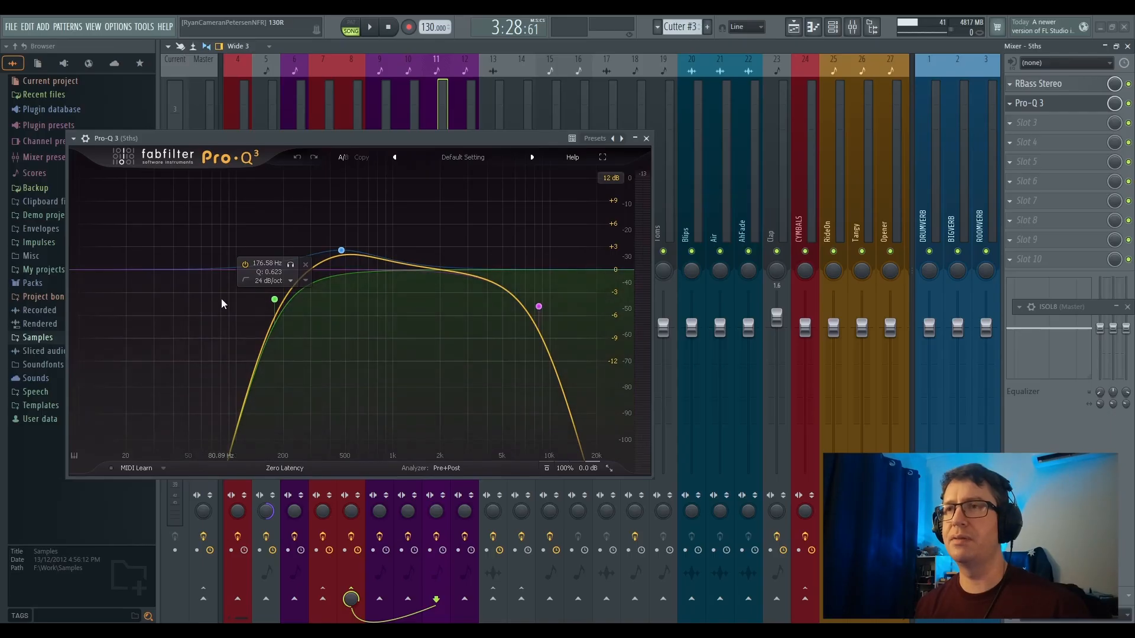
{"action": "left_click", "coordinate": [646, 138]}
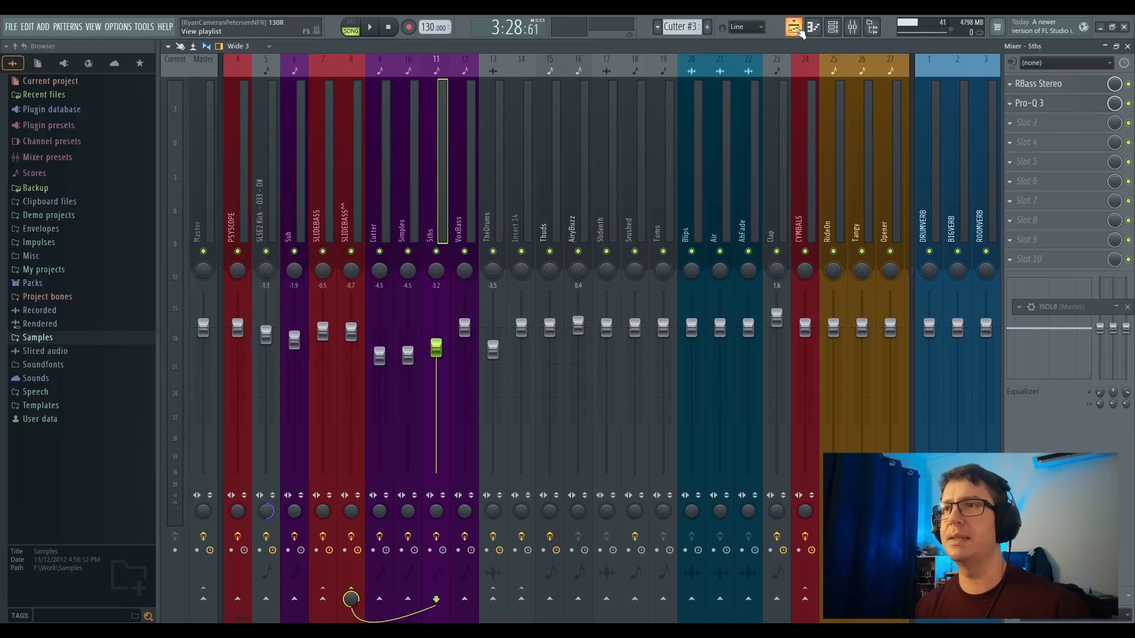
{"action": "left_click", "coordinate": [797, 30]}
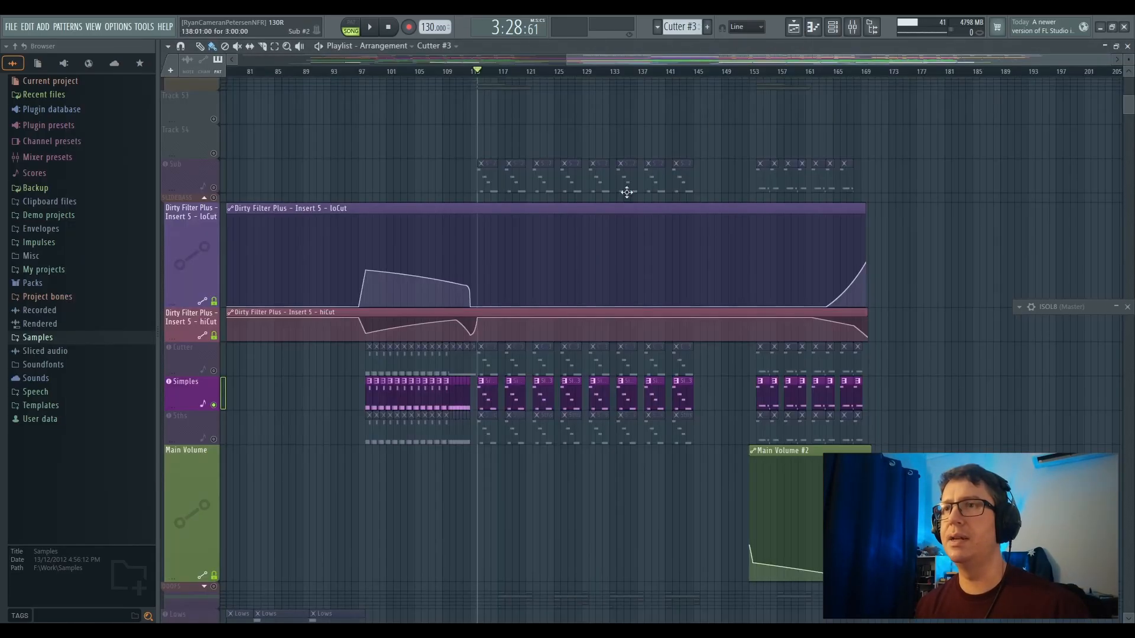
Solo the 5ths track, look over its Sylenth1 instrument, and play the layer on its own
{"action": "right_click", "coordinate": [215, 439]}
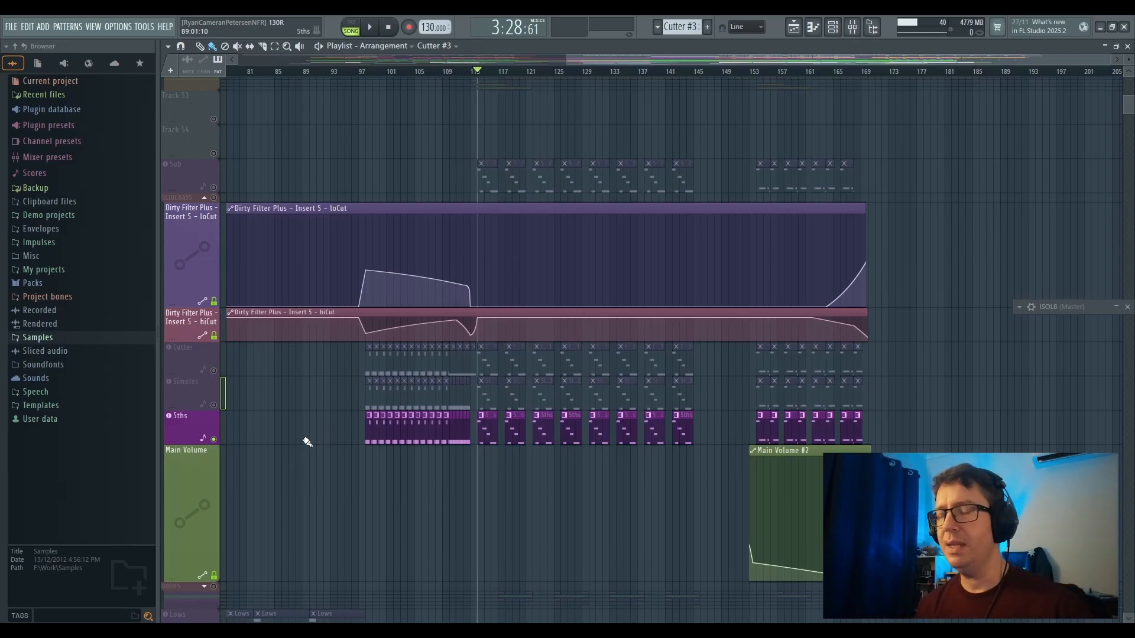
{"action": "left_click", "coordinate": [182, 423]}
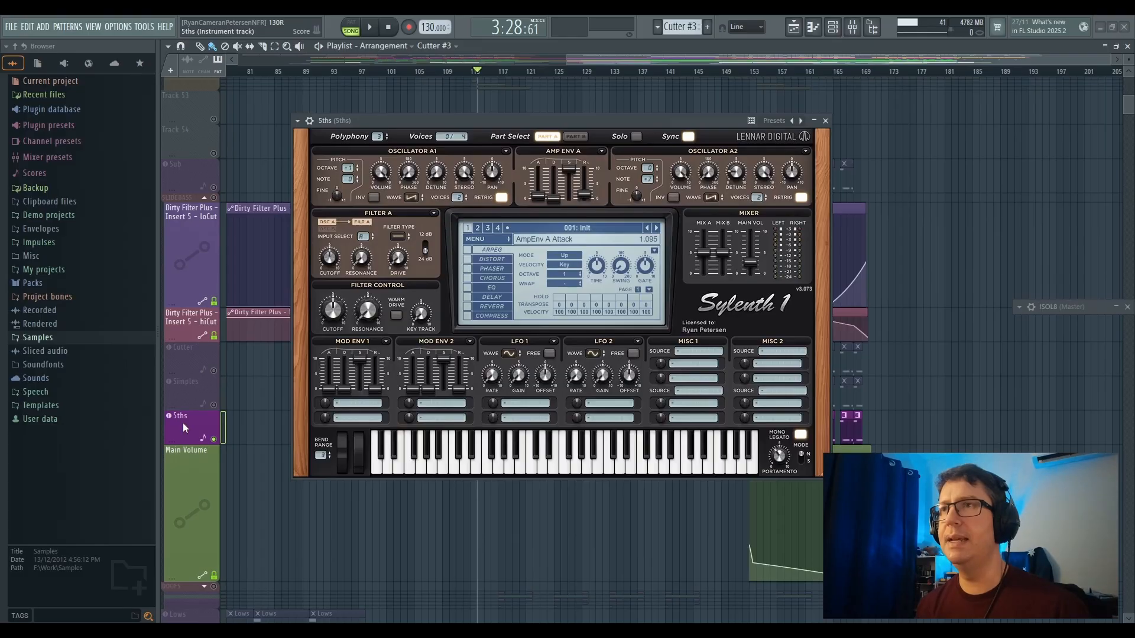
{"action": "left_click", "coordinate": [825, 121]}
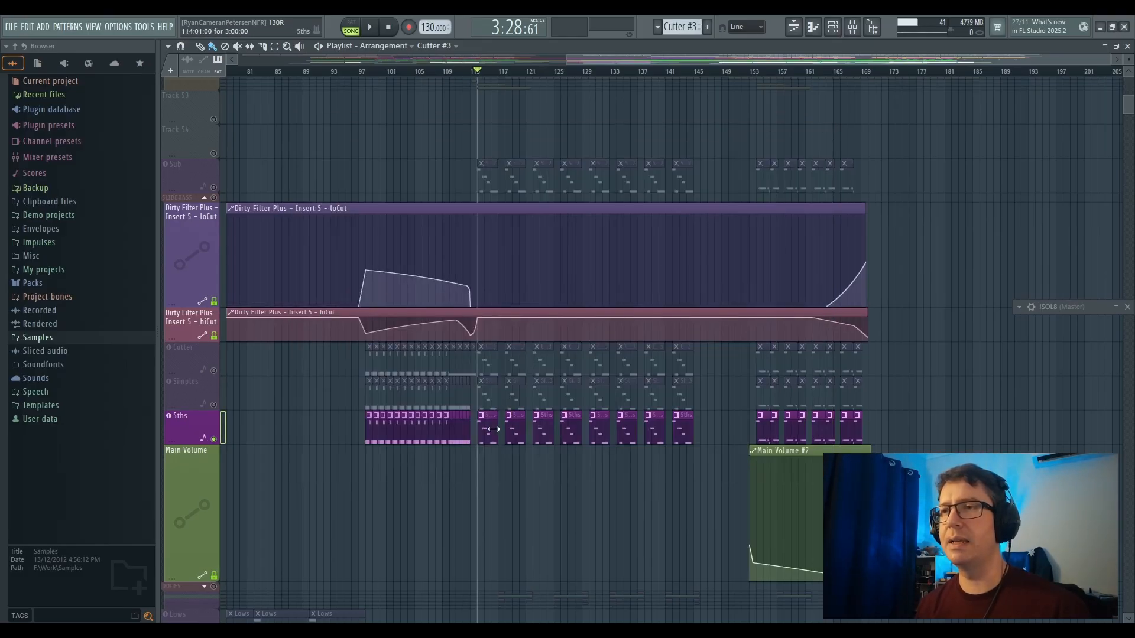
{"action": "key", "text": "space"}
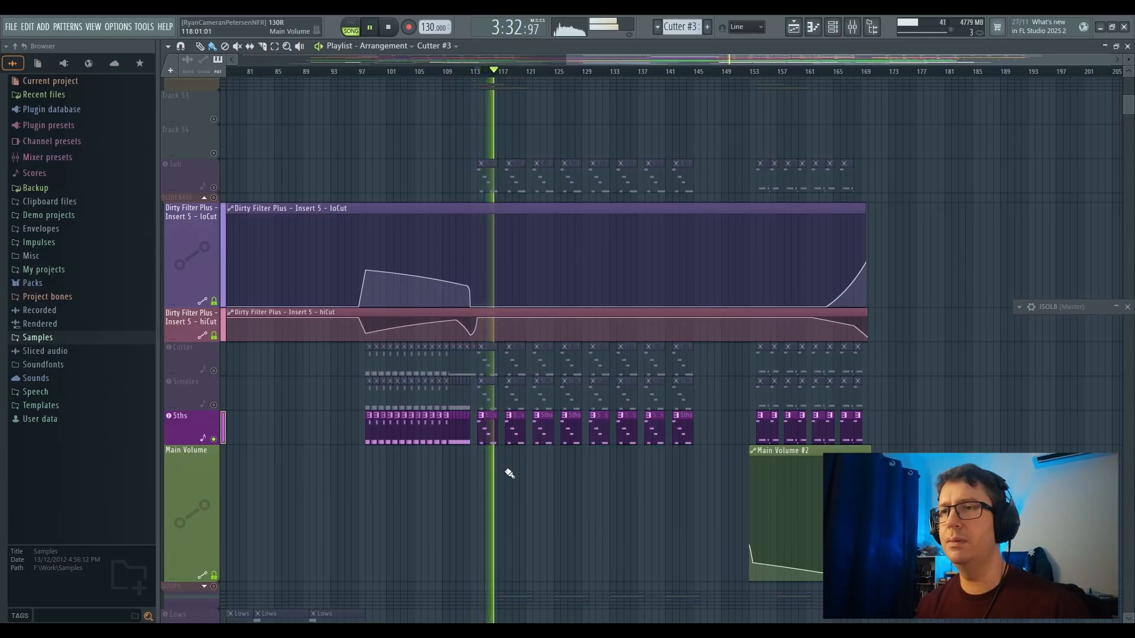
{"action": "key", "text": "space"}
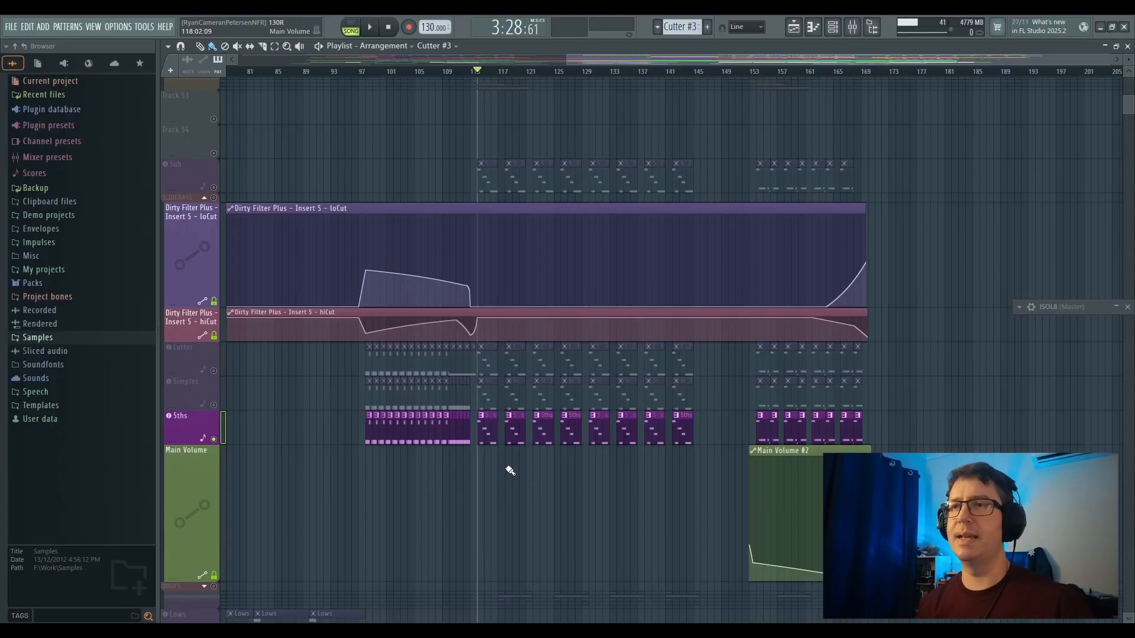
Review the 5ths pattern's notes from the first bar in the piano roll, and check the Oscillator A2 note offset in Sylenth1
{"action": "double_click", "coordinate": [490, 437]}
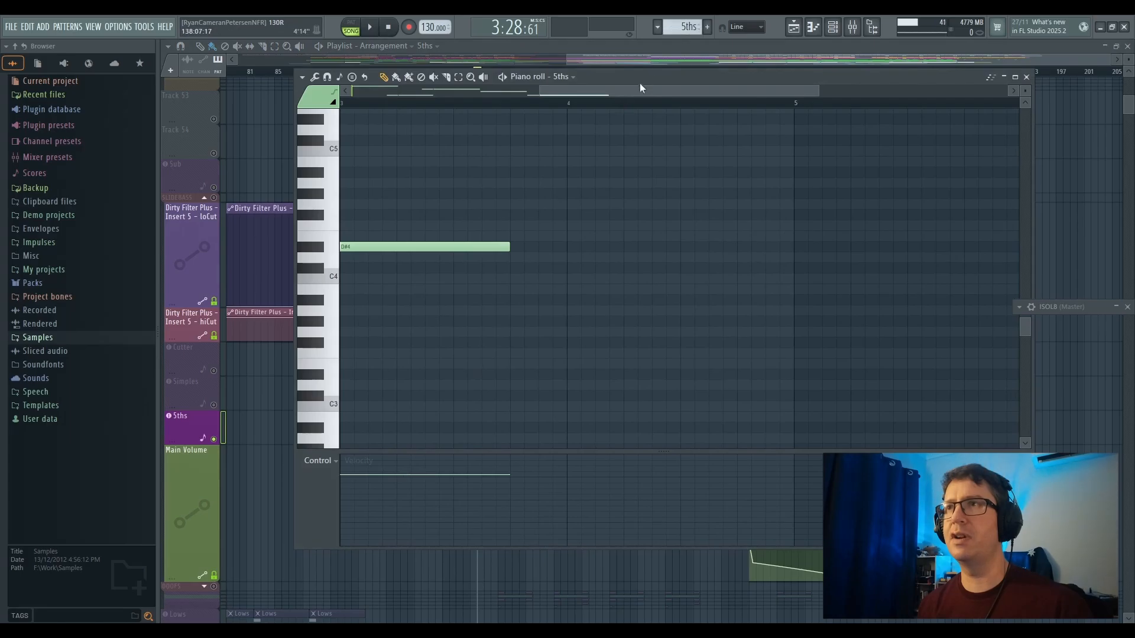
{"action": "left_click_drag", "start_coordinate": [632, 92], "coordinate": [420, 101]}
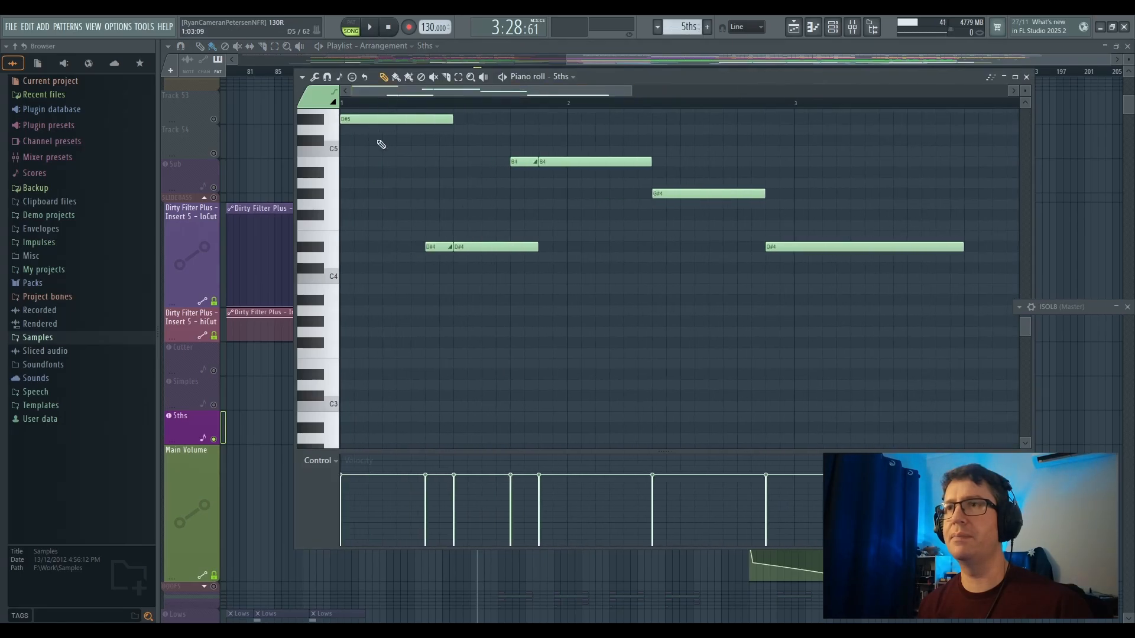
{"action": "double_click", "coordinate": [195, 424]}
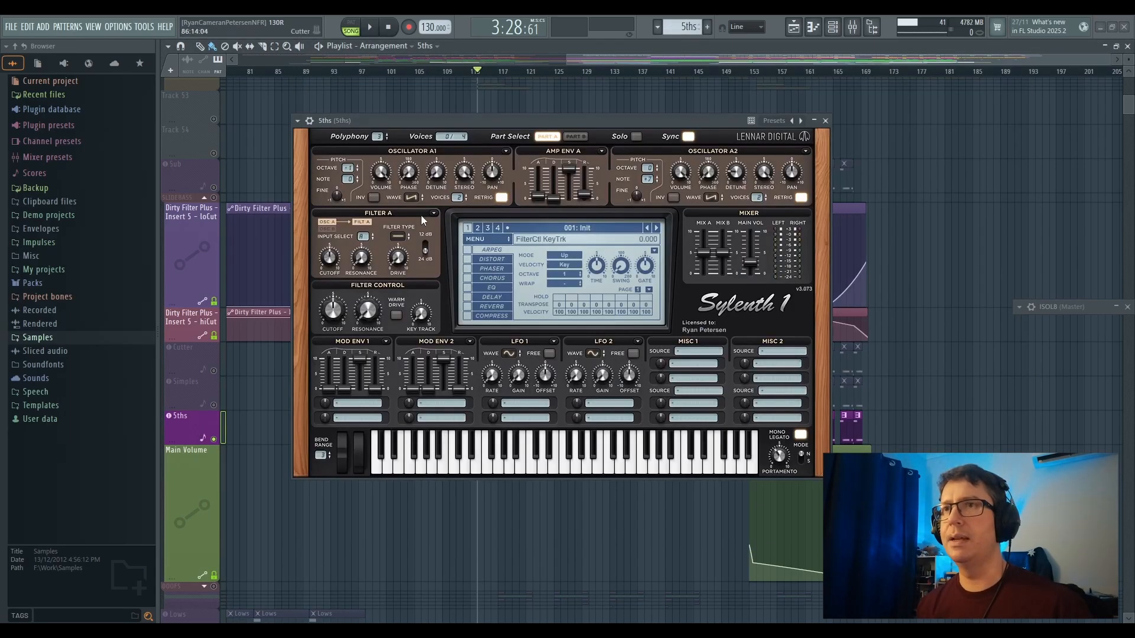
{"action": "mouse_move", "coordinate": [650, 187]}
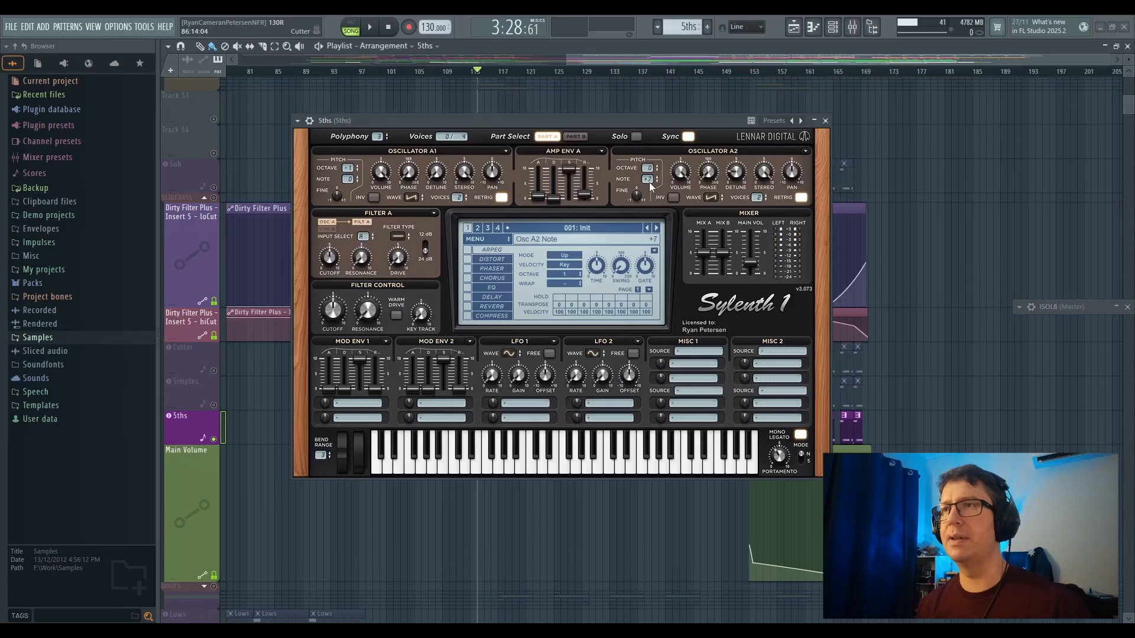
{"action": "left_click", "coordinate": [825, 120]}
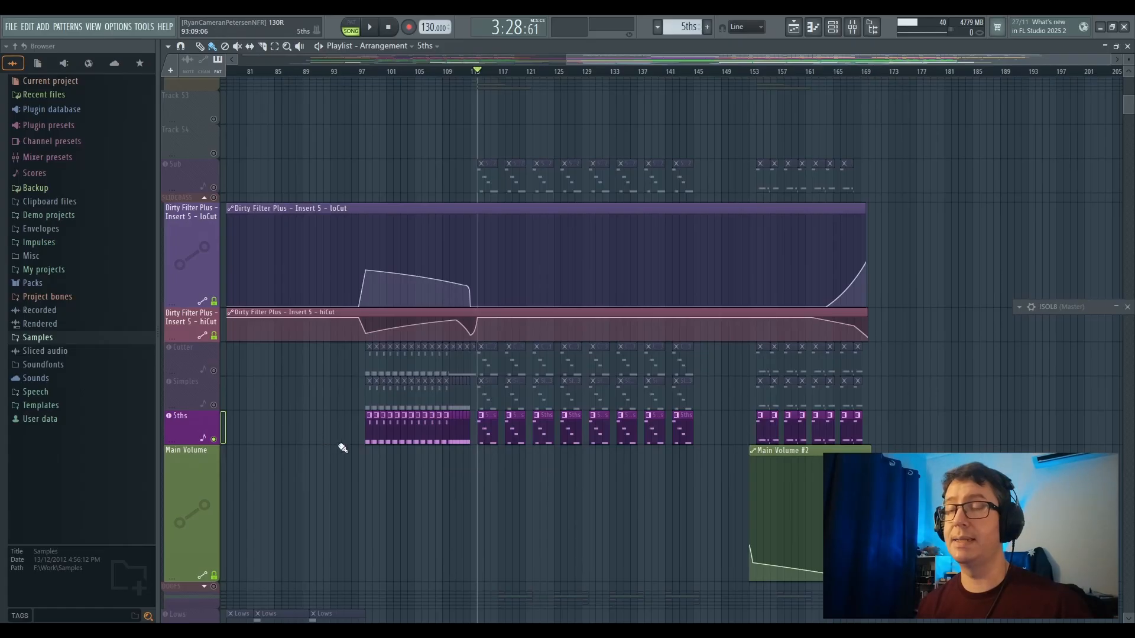
Unsolo the 5ths track, play the arrangement with the Cutter track muted, stop, and unmute Cutter
{"action": "right_click", "coordinate": [214, 439]}
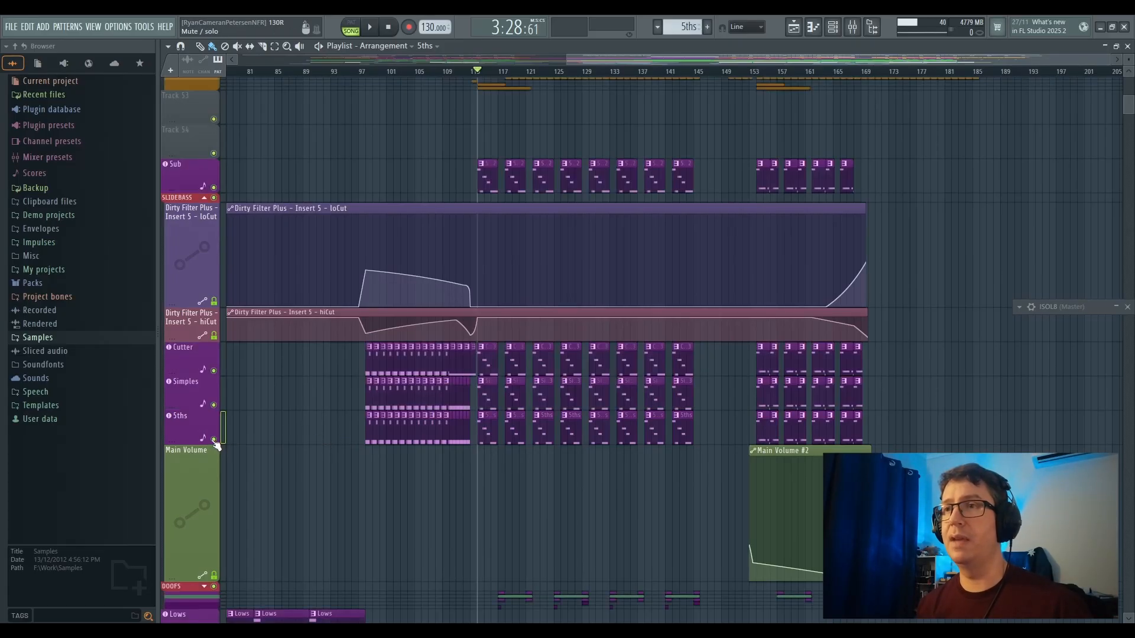
{"action": "left_click", "coordinate": [214, 372]}
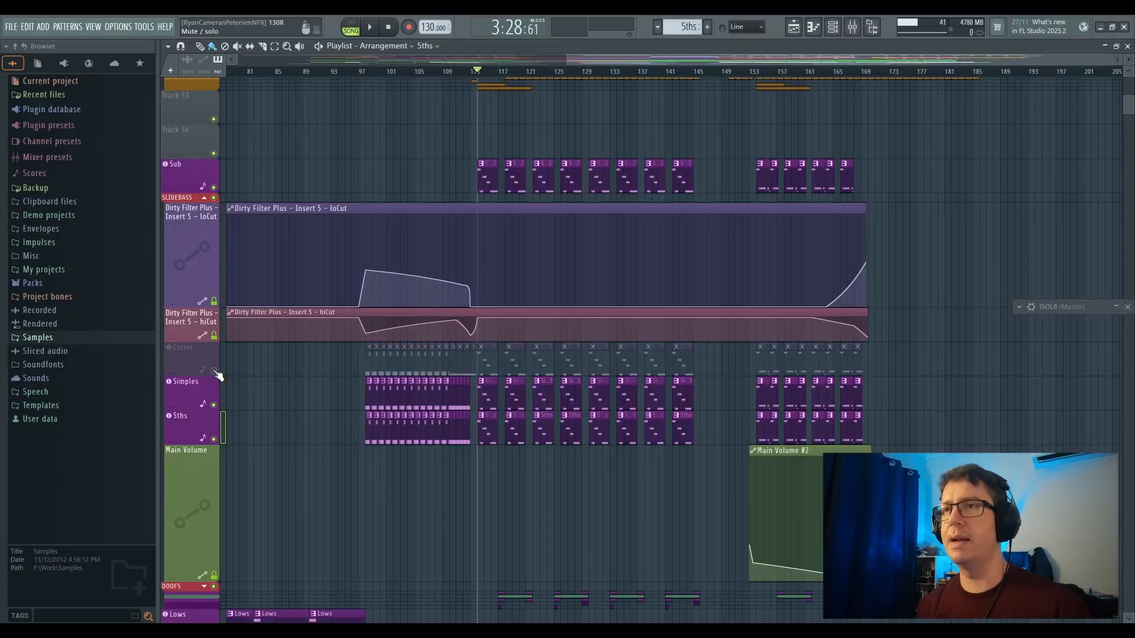
{"action": "key", "text": "space"}
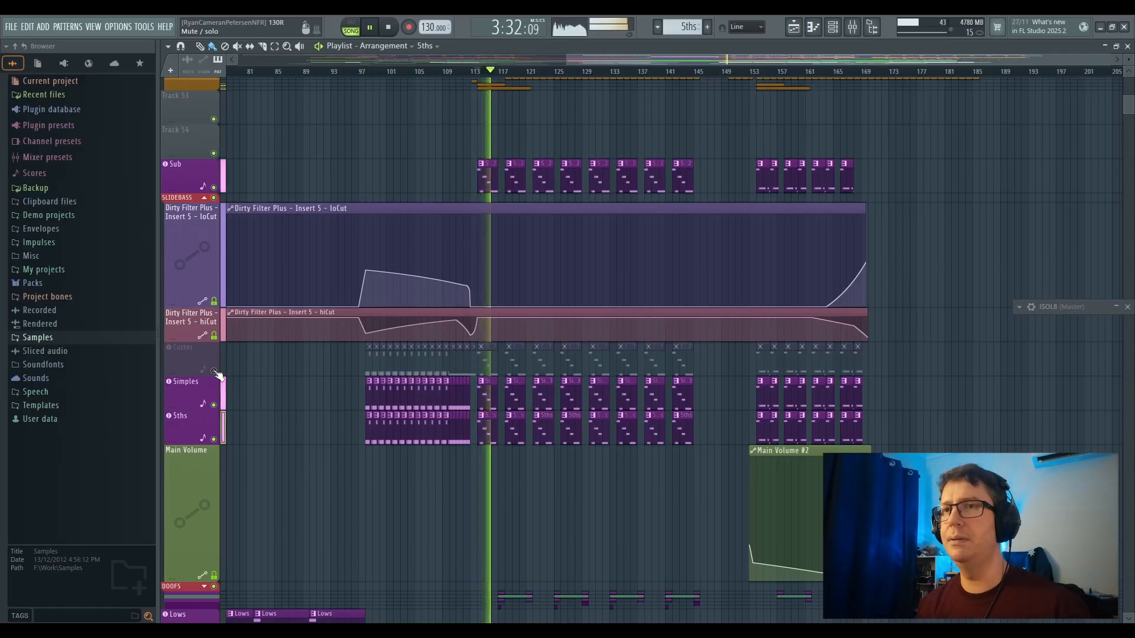
{"action": "key", "text": "space"}
{"action": "left_click", "coordinate": [214, 371]}
Play the arrangement with only the Simples track muted, stop playback, and unmute Simples
{"action": "left_click", "coordinate": [214, 404]}
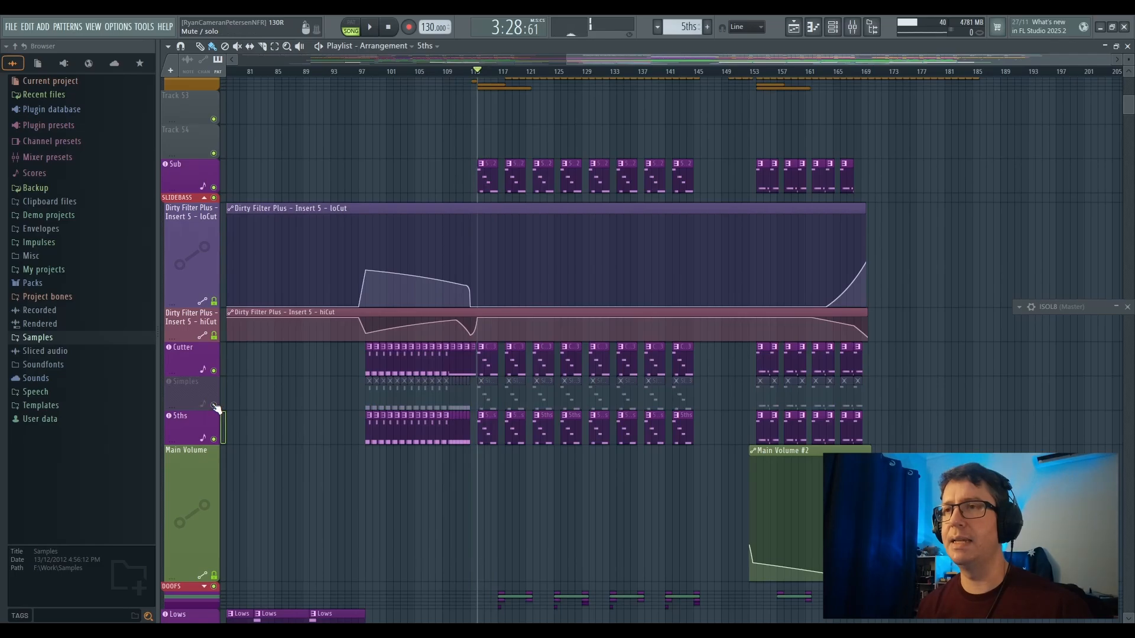
{"action": "key", "text": "space"}
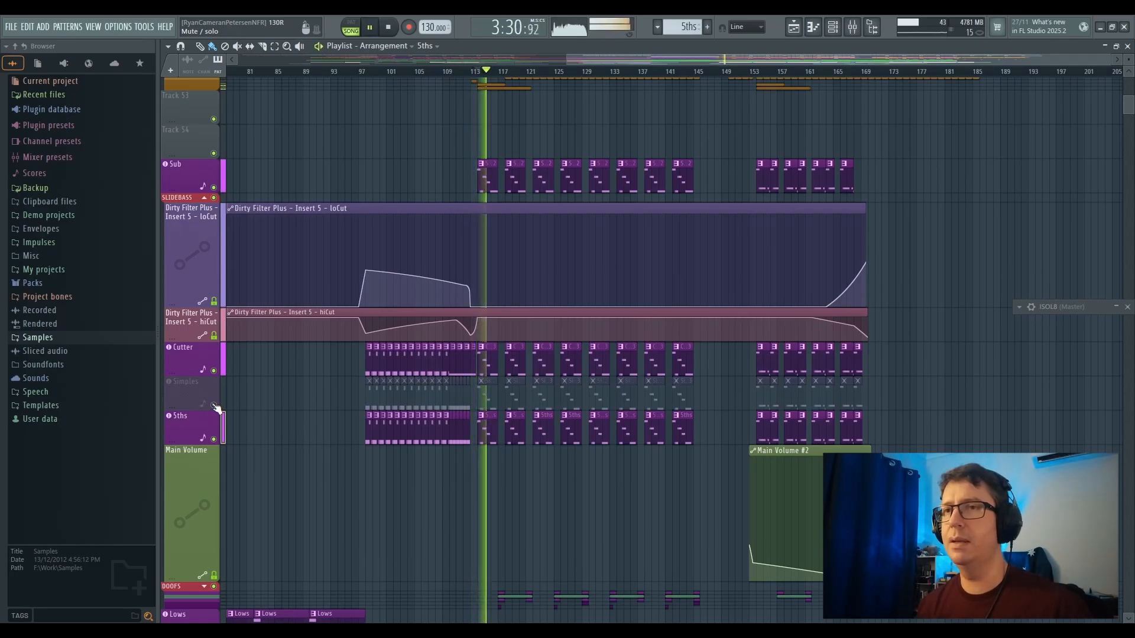
{"action": "key", "text": "space"}
{"action": "left_click", "coordinate": [214, 406]}
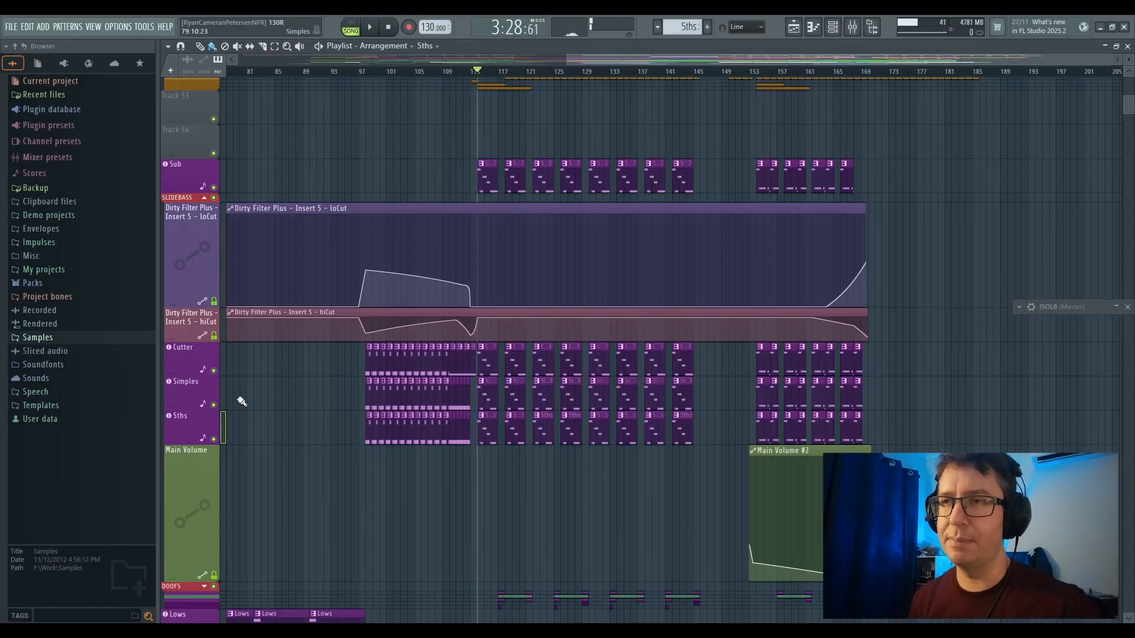
Play the arrangement with only the 5ths track muted, stop playback, and unmute 5ths
{"action": "left_click", "coordinate": [214, 441]}
{"action": "key", "text": "space"}
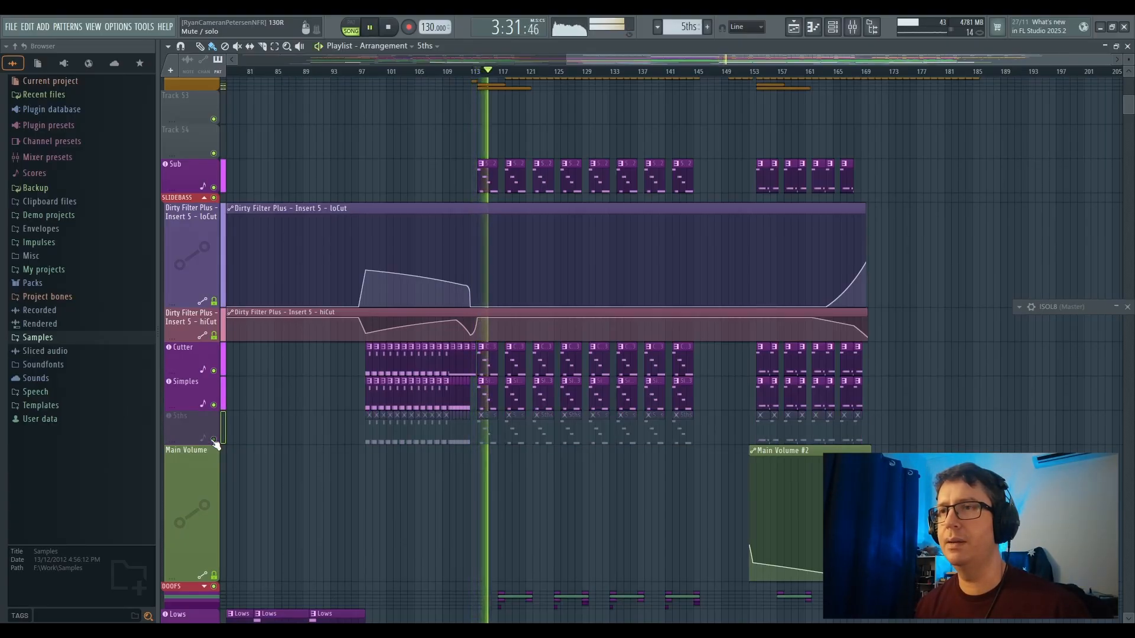
{"action": "key", "text": "space"}
{"action": "left_click", "coordinate": [214, 441]}
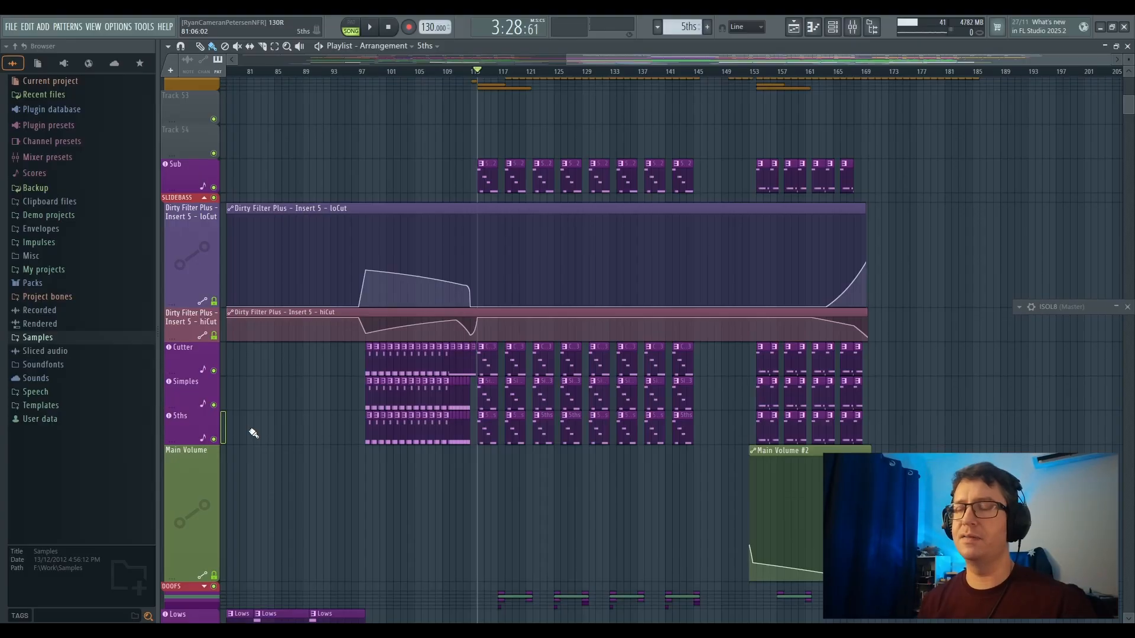
Look through the tracks below the slide bass layers and expand the collapsed DOOFS track group
{"action": "scroll", "coordinate": [349, 448], "scroll_direction": "down", "scroll_amount": 4}
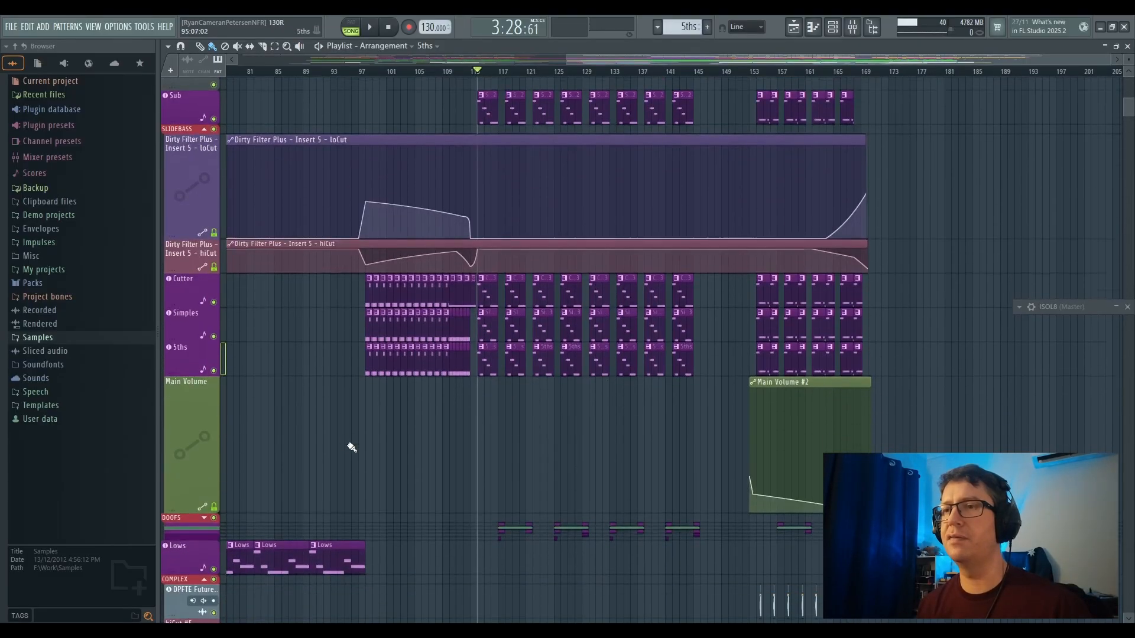
{"action": "scroll", "coordinate": [378, 455], "scroll_direction": "up", "scroll_amount": 4}
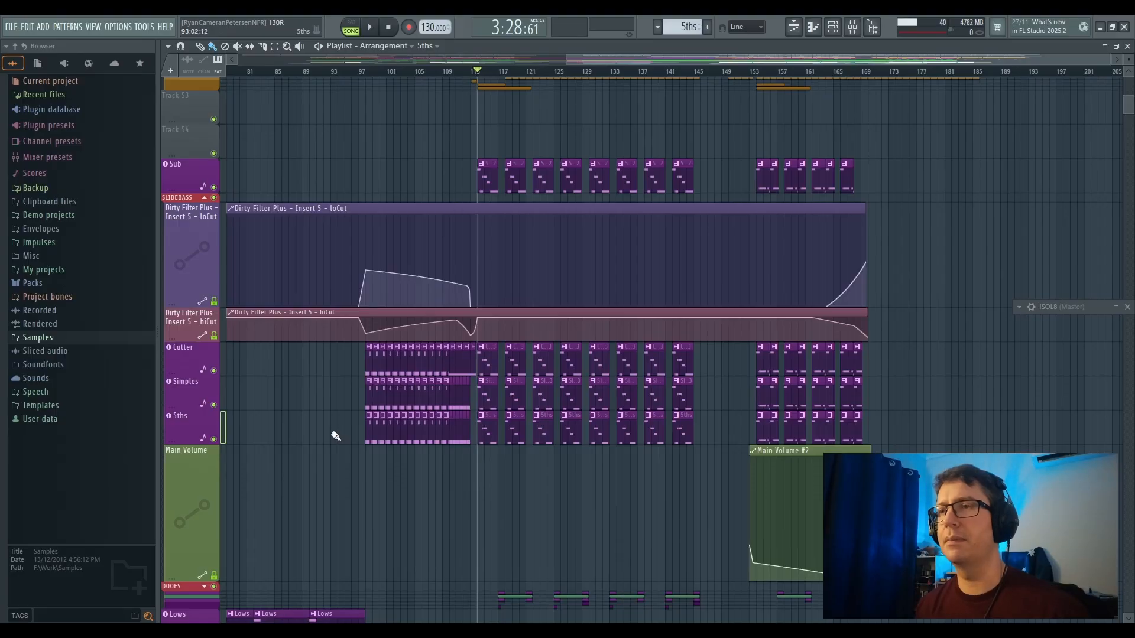
{"action": "scroll", "coordinate": [354, 448], "scroll_direction": "down", "scroll_amount": 3}
{"action": "scroll", "coordinate": [355, 448], "scroll_direction": "down", "scroll_amount": 3}
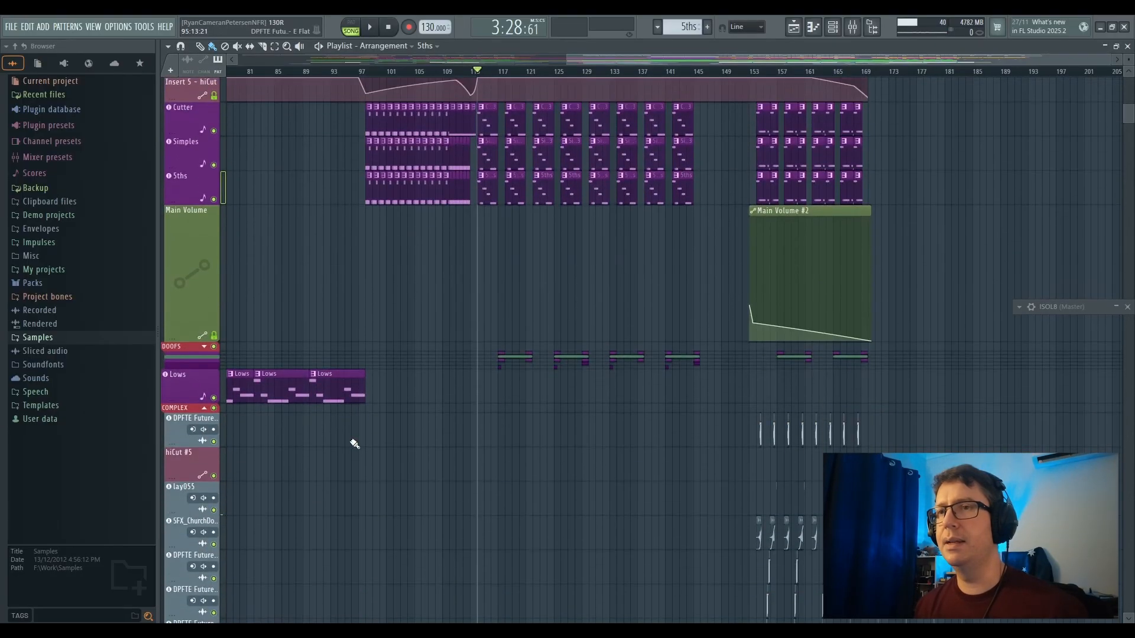
{"action": "scroll", "coordinate": [354, 440], "scroll_direction": "down", "scroll_amount": 8}
{"action": "scroll", "coordinate": [355, 439], "scroll_direction": "up", "scroll_amount": 6}
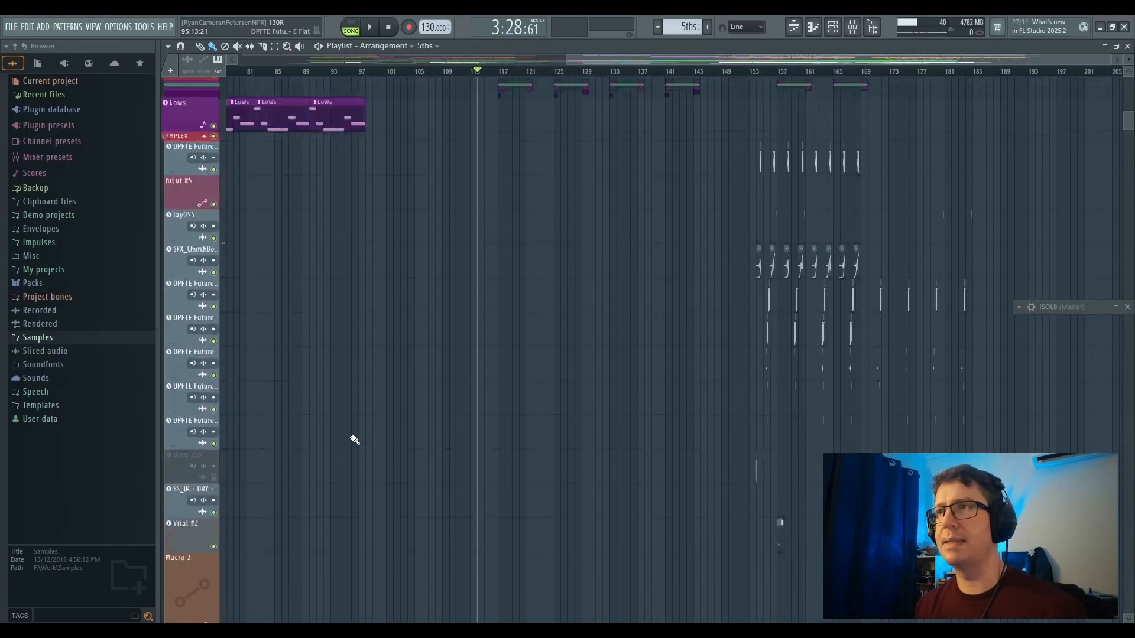
{"action": "scroll", "coordinate": [355, 439], "scroll_direction": "up", "scroll_amount": 3}
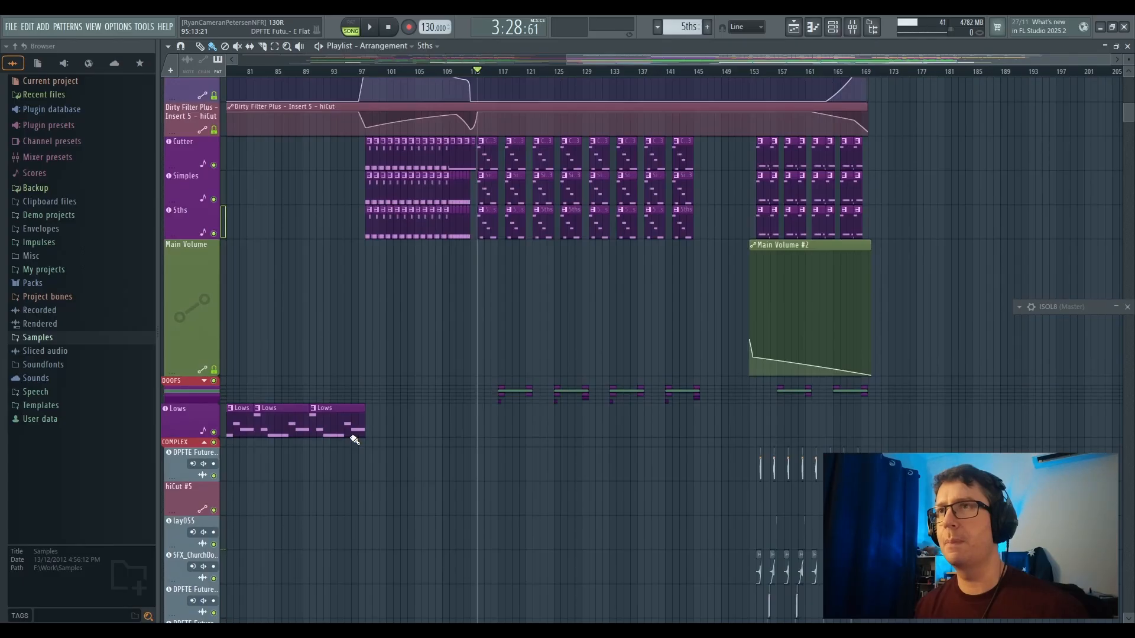
{"action": "left_click", "coordinate": [204, 380]}
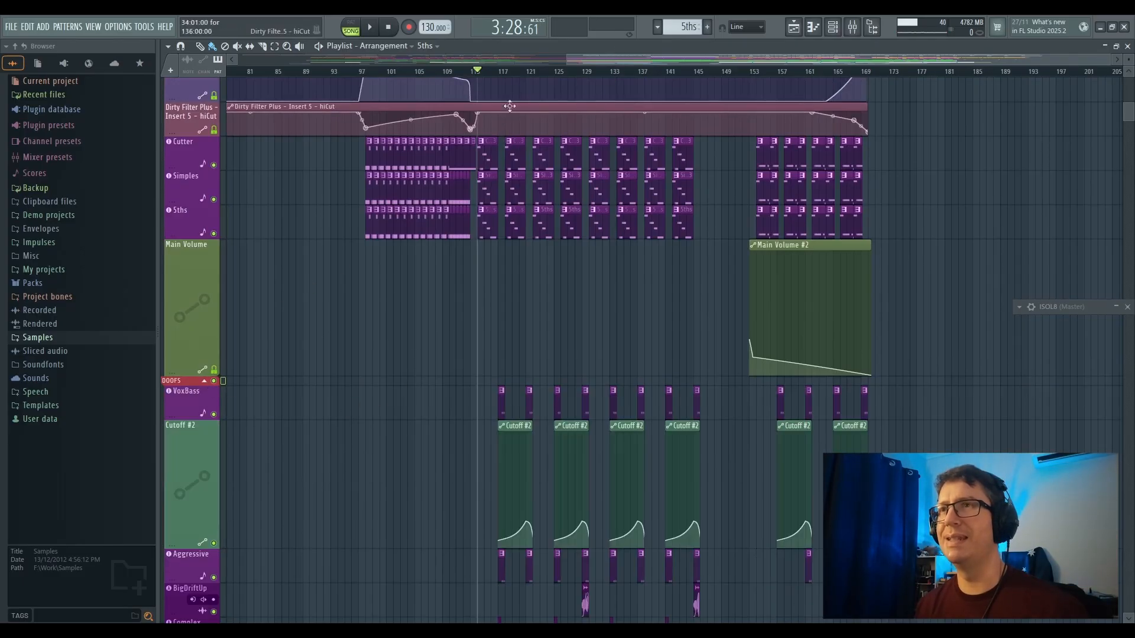
Solo the VoxBass track and re-enable the Cutoff #2, Aggressive, BigDriftUp and Complex tracks alongside it
{"action": "scroll", "coordinate": [492, 415], "scroll_direction": "up", "scroll_amount": 2}
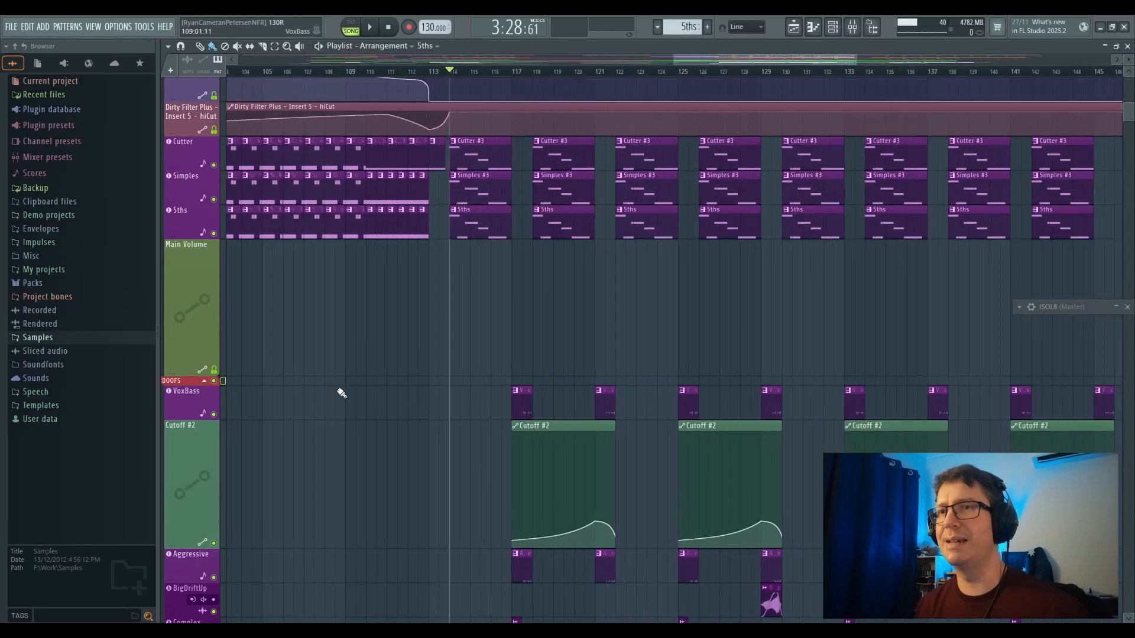
{"action": "right_click", "coordinate": [214, 413]}
{"action": "scroll", "coordinate": [311, 459], "scroll_direction": "down", "scroll_amount": 2}
{"action": "left_click", "coordinate": [214, 476]}
{"action": "left_click", "coordinate": [214, 509]}
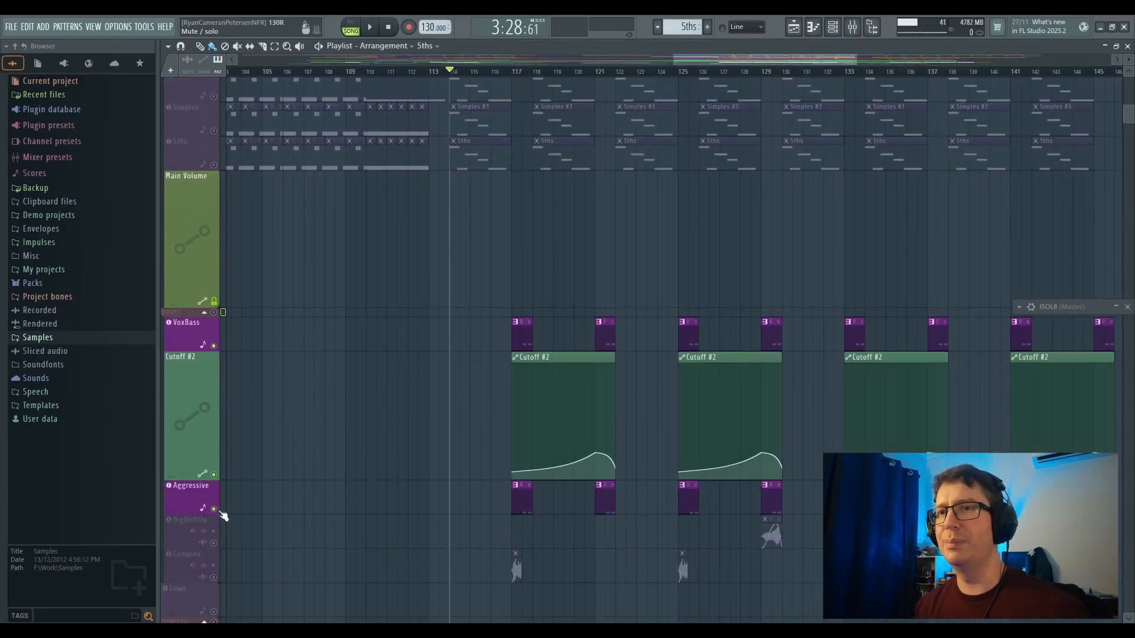
{"action": "left_click", "coordinate": [214, 543]}
{"action": "left_click", "coordinate": [214, 578]}
Play the isolated DOOFS layers from just before bar 117 and stop playback
{"action": "left_click", "coordinate": [503, 72]}
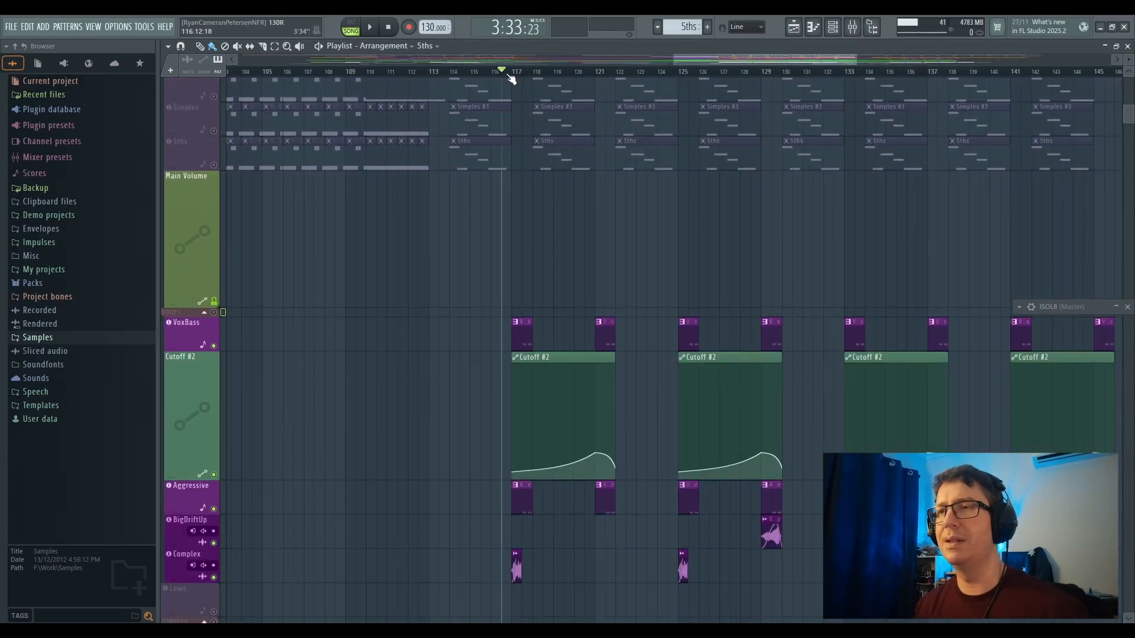
{"action": "key", "text": "space"}
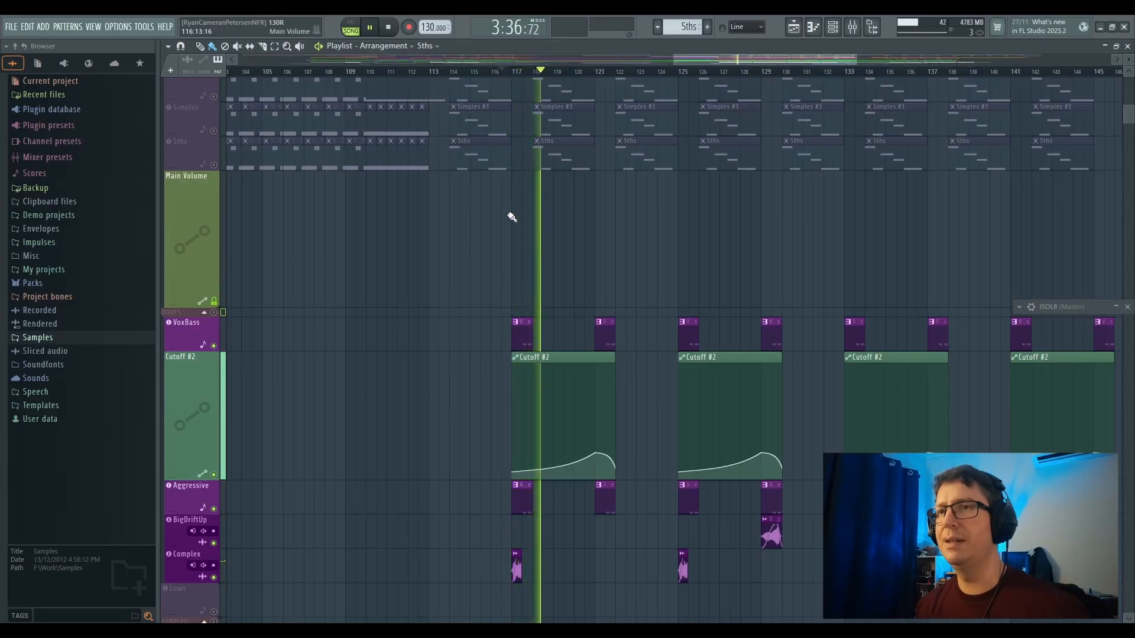
{"action": "key", "text": "space"}
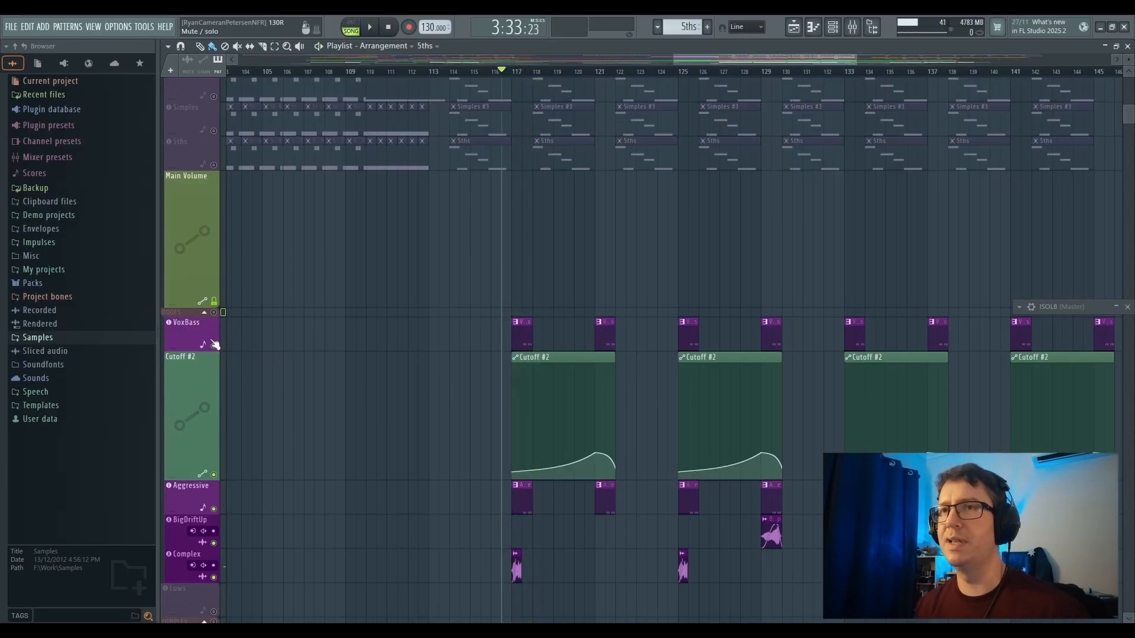
Check the VoxBass track's Monark instrument, preview the Aggressive channel's bass sample, and close both windows
{"action": "left_click", "coordinate": [181, 334]}
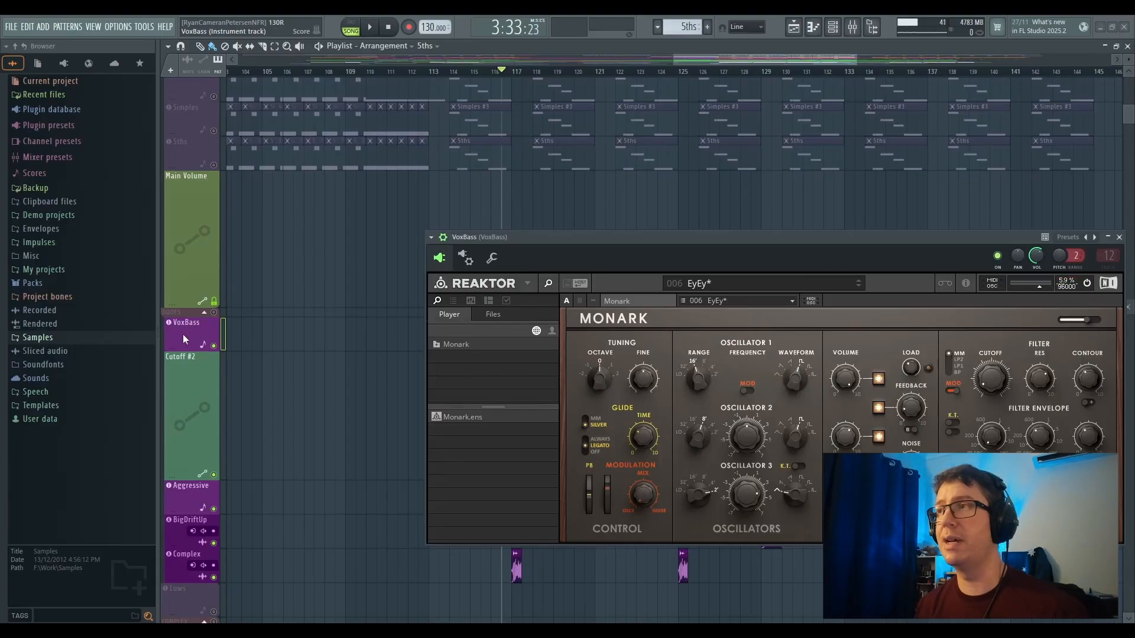
{"action": "left_click", "coordinate": [1119, 237]}
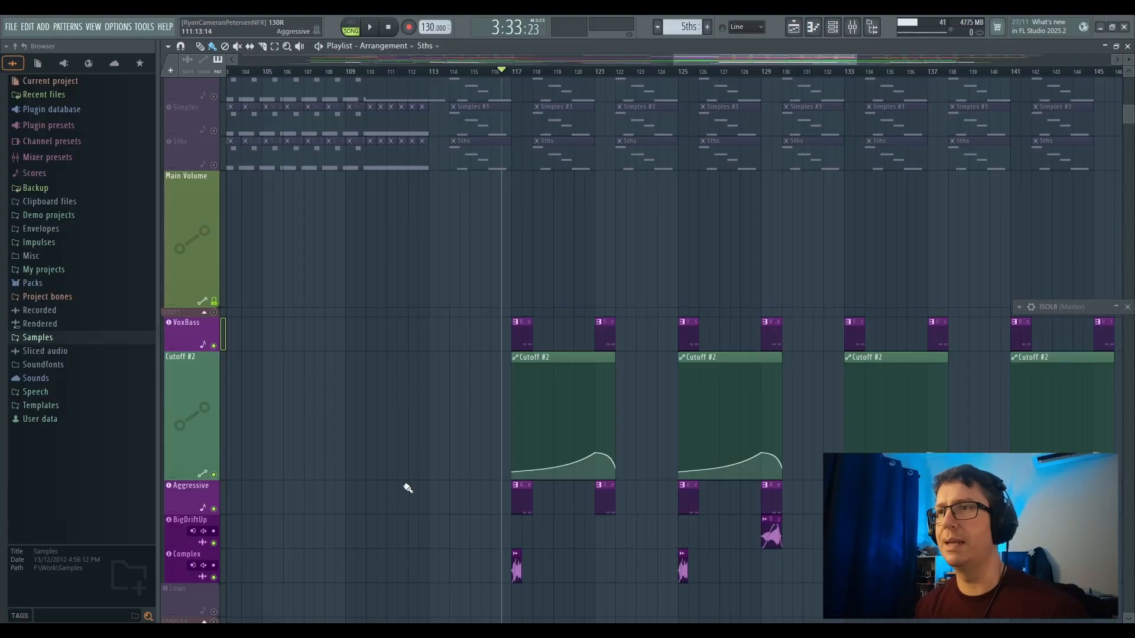
{"action": "left_click", "coordinate": [183, 494]}
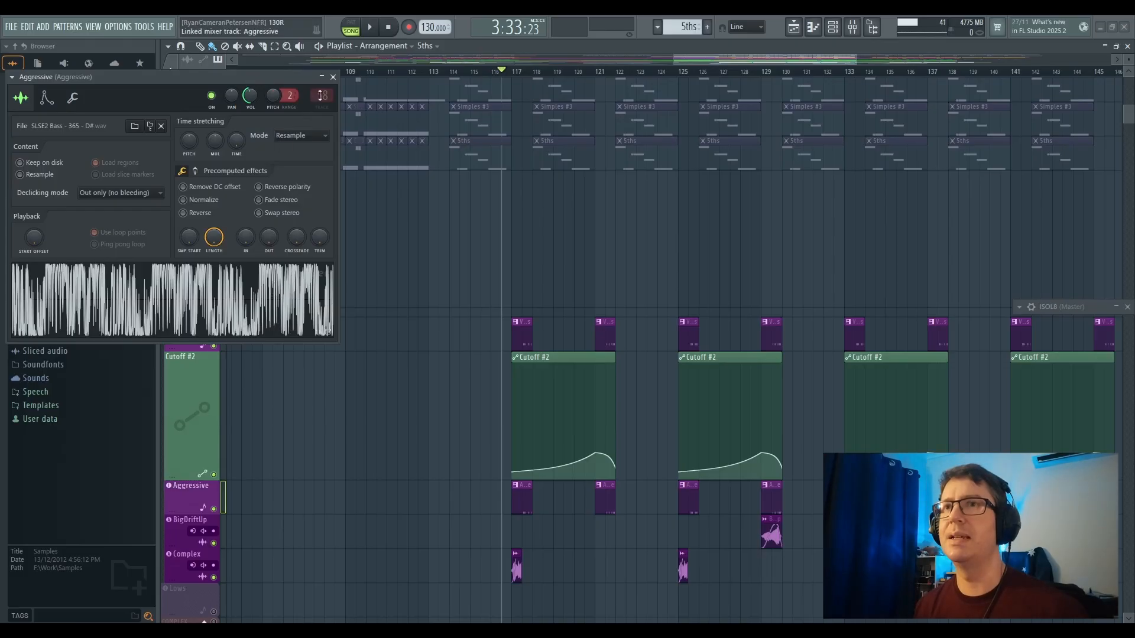
{"action": "left_click", "coordinate": [226, 305]}
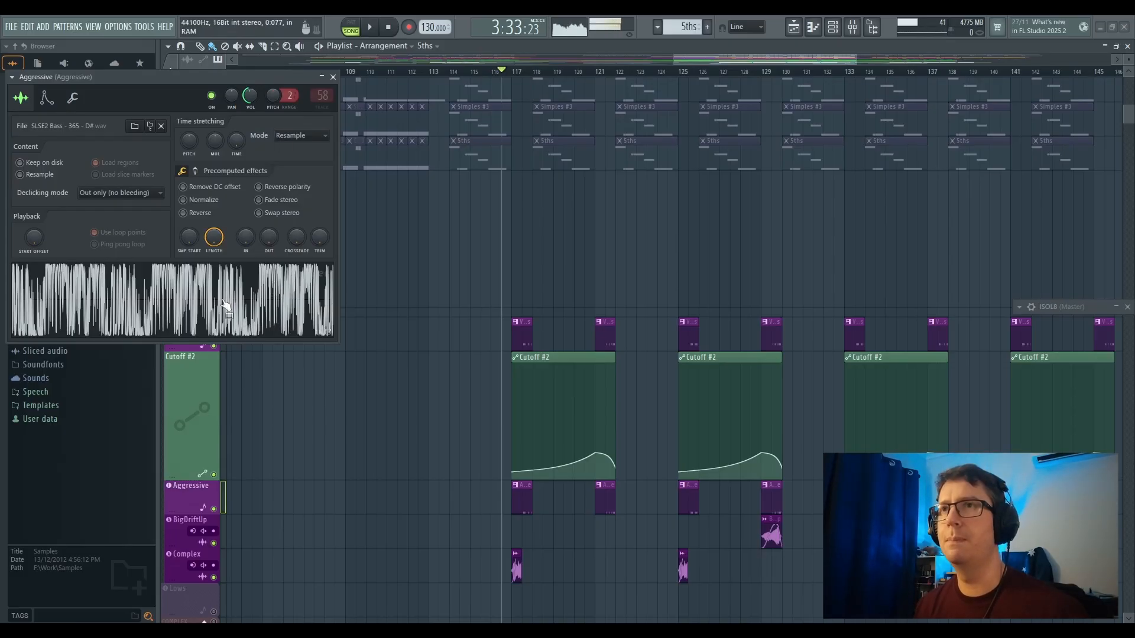
{"action": "left_click", "coordinate": [333, 77]}
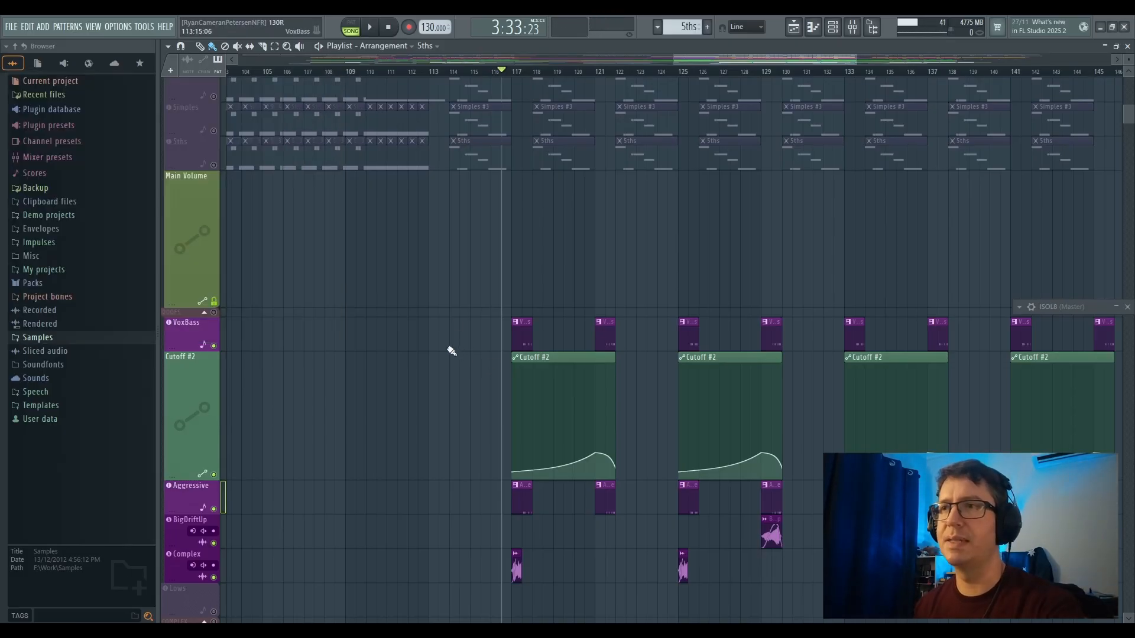
Solo the COMPLEX group briefly, and unsolo it to re-enable all playlist tracks
{"action": "scroll", "coordinate": [427, 374], "scroll_direction": "down", "scroll_amount": 9}
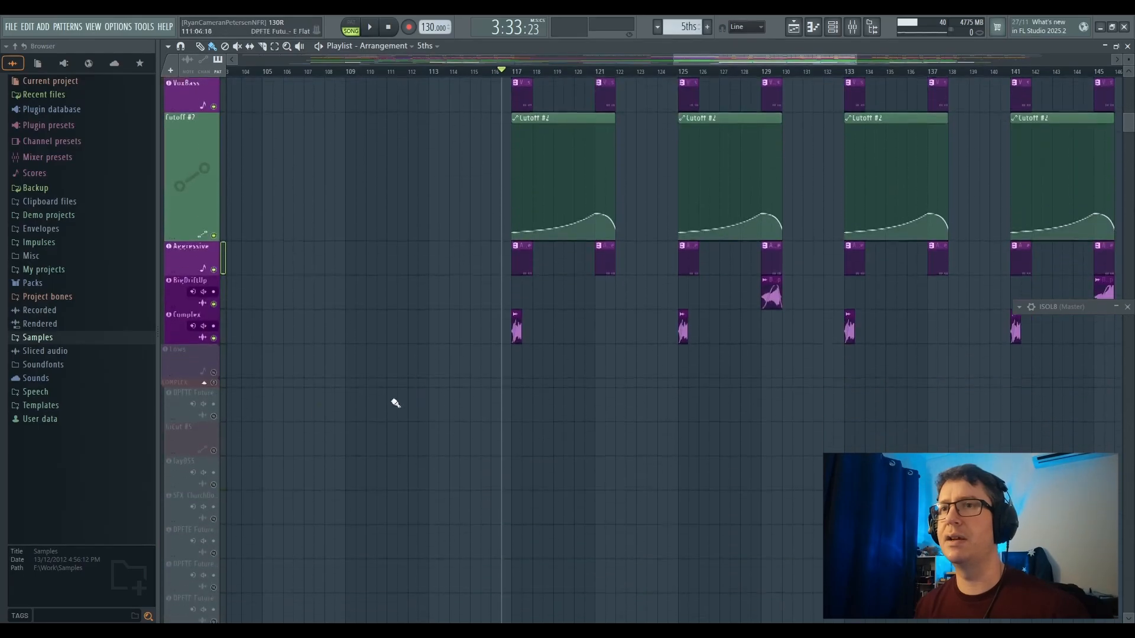
{"action": "left_click", "coordinate": [214, 314]}
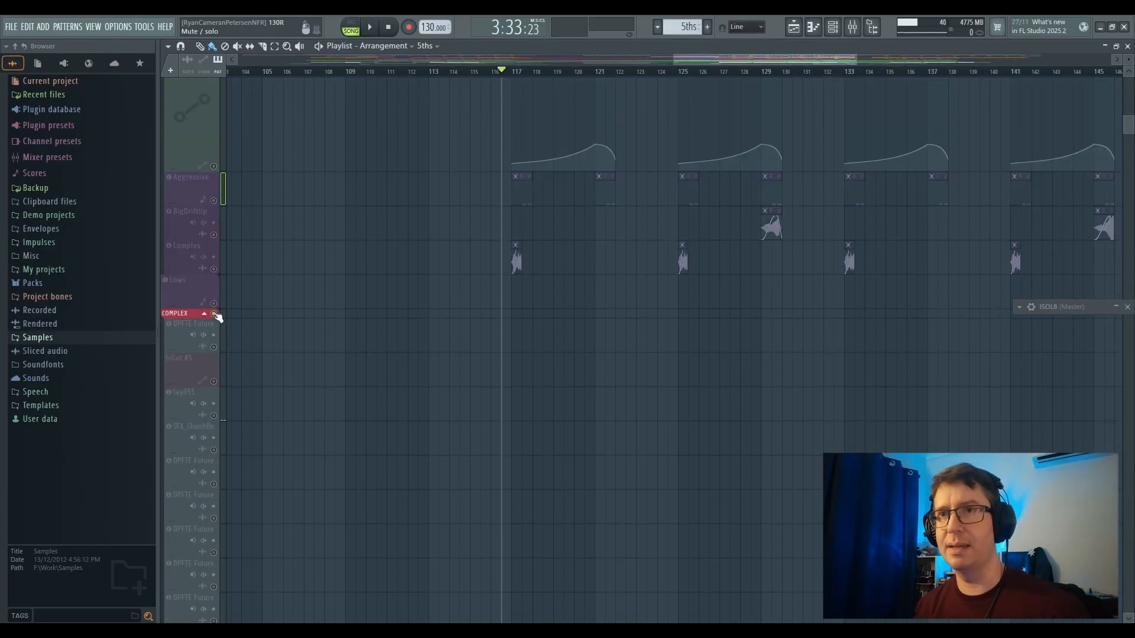
{"action": "left_click", "coordinate": [214, 314]}
Find the COMPLEX group's clips around bar 33 in the arrangement and solo the group
{"action": "scroll", "coordinate": [385, 401], "scroll_direction": "down", "scroll_amount": 6}
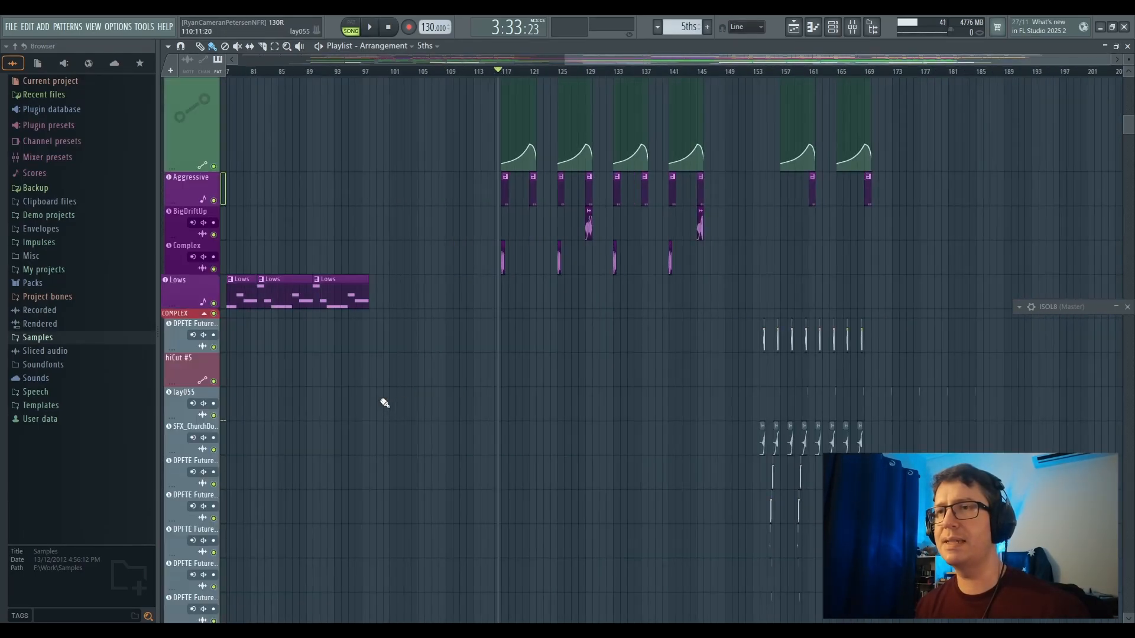
{"action": "scroll", "coordinate": [385, 403], "scroll_direction": "down", "scroll_amount": 4}
{"action": "scroll", "coordinate": [367, 401], "scroll_direction": "up", "scroll_amount": 8}
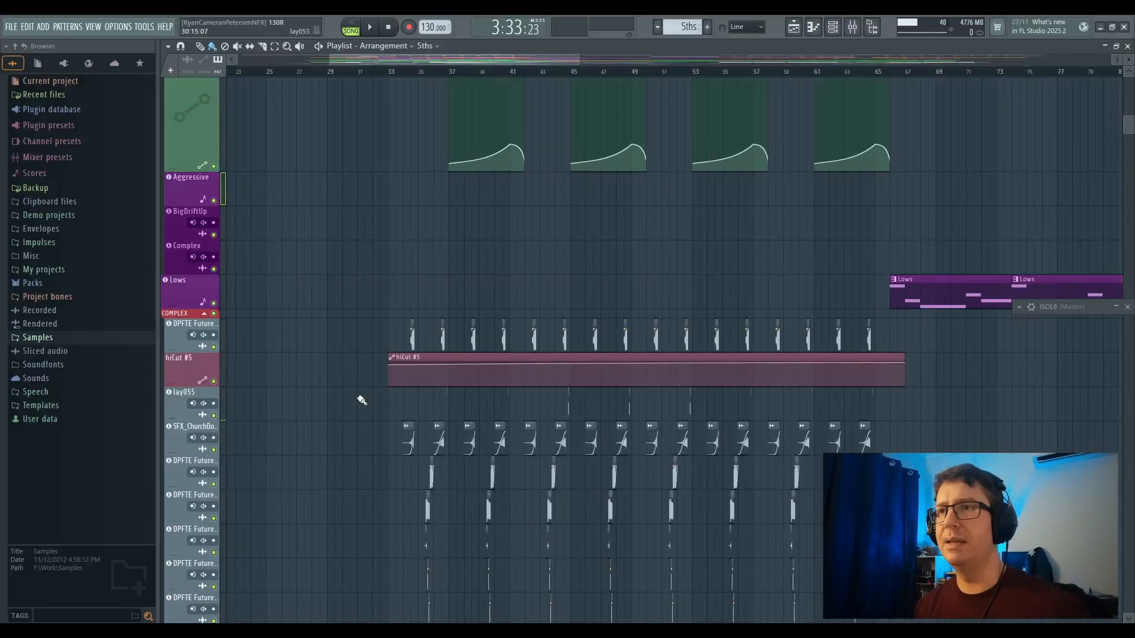
{"action": "scroll", "coordinate": [414, 378], "scroll_direction": "down", "scroll_amount": 2}
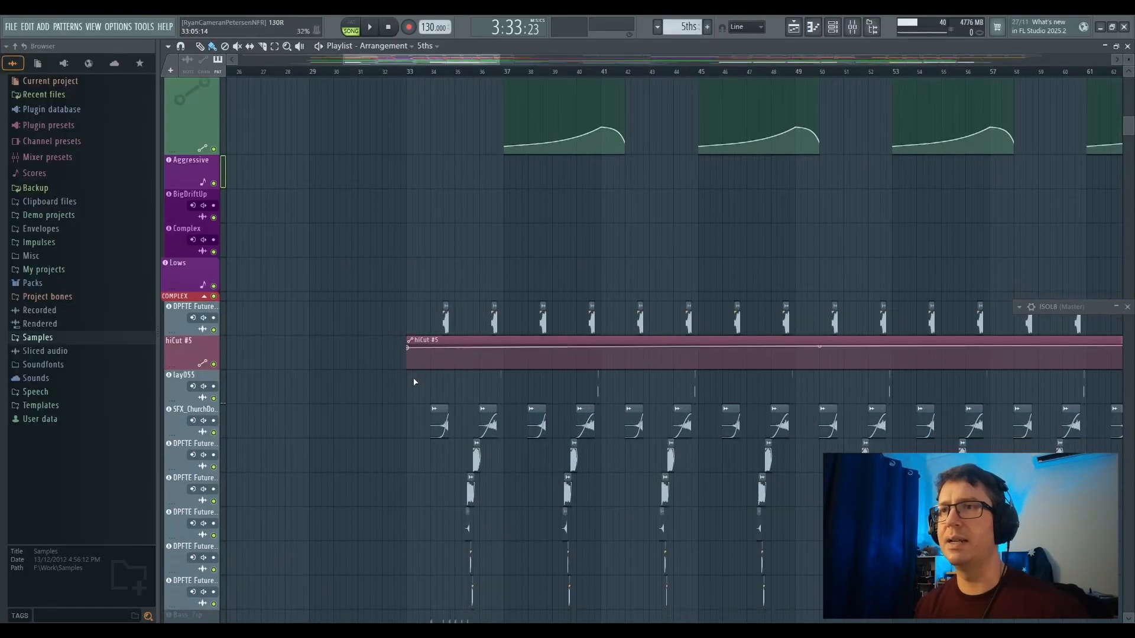
{"action": "scroll", "coordinate": [431, 260], "scroll_direction": "down", "scroll_amount": 1}
{"action": "scroll", "coordinate": [366, 257], "scroll_direction": "up", "scroll_amount": 3}
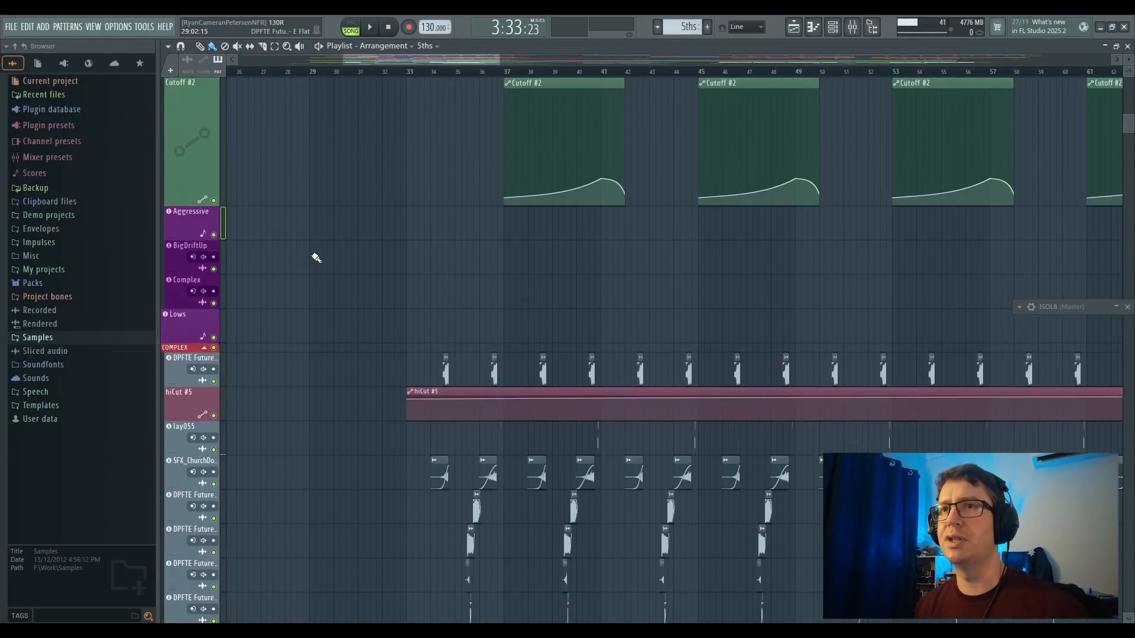
{"action": "right_click", "coordinate": [214, 349]}
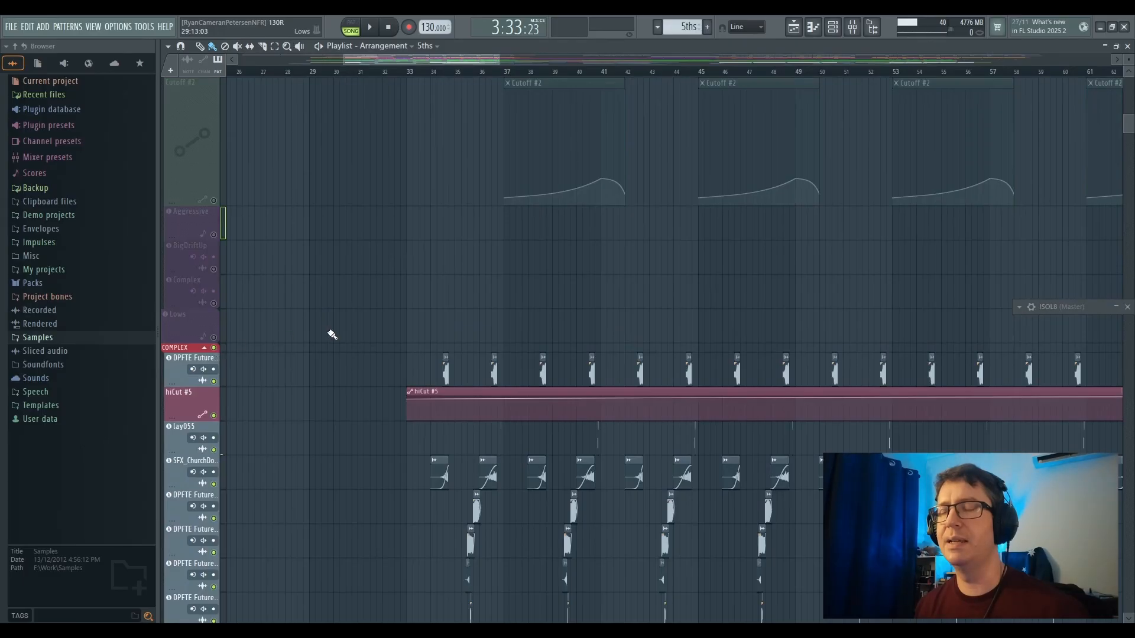
Look over the soloed COMPLEX group's sample and automation tracks, and end the group's solo
{"action": "scroll", "coordinate": [337, 334], "scroll_direction": "down", "scroll_amount": 5}
{"action": "scroll", "coordinate": [341, 331], "scroll_direction": "down", "scroll_amount": 2}
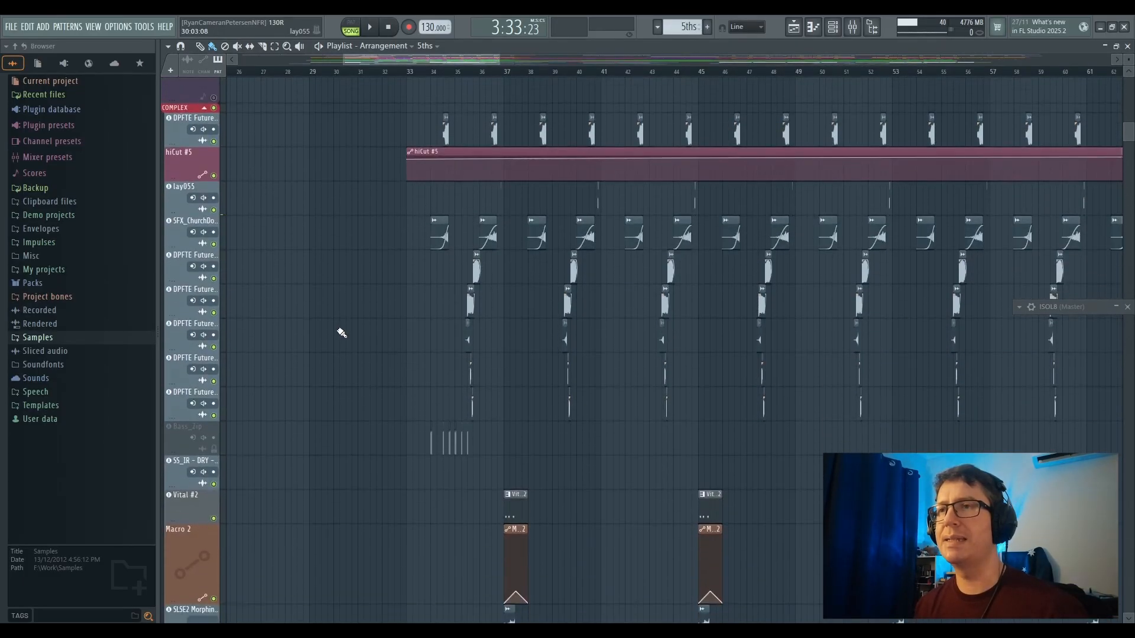
{"action": "scroll", "coordinate": [436, 341], "scroll_direction": "up", "scroll_amount": 4}
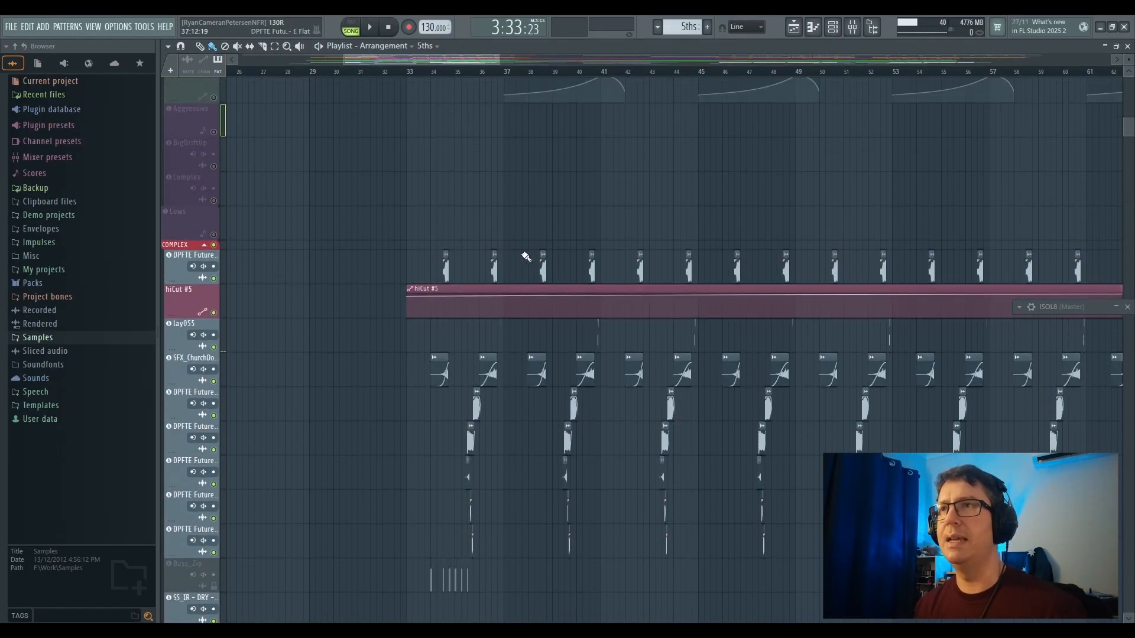
{"action": "scroll", "coordinate": [522, 255], "scroll_direction": "up", "scroll_amount": 6}
{"action": "scroll", "coordinate": [510, 261], "scroll_direction": "up", "scroll_amount": 2}
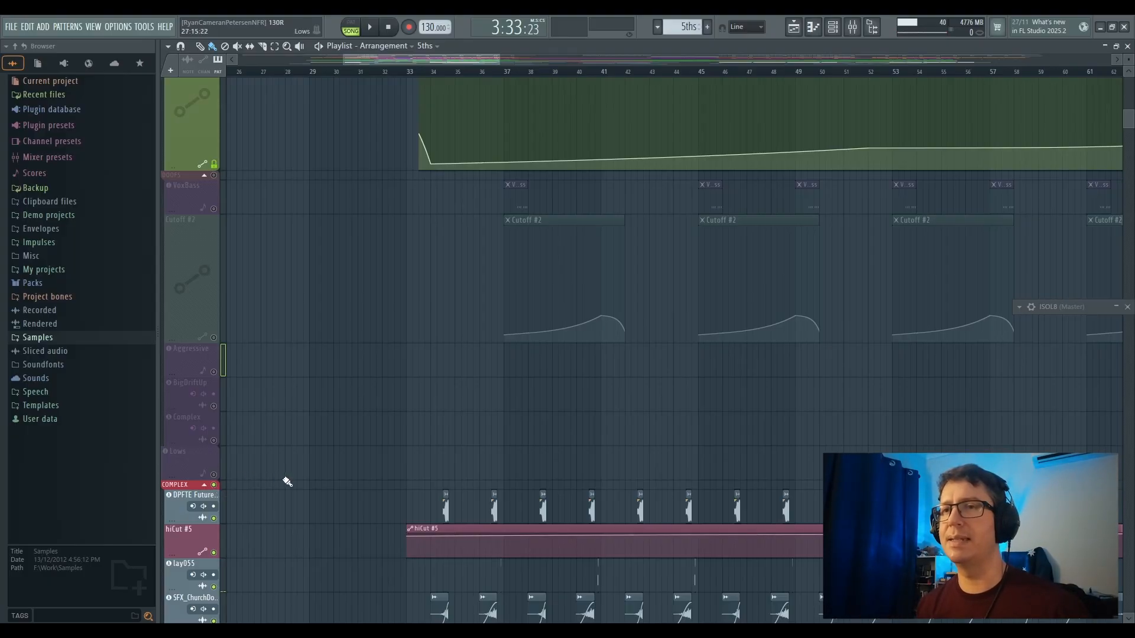
{"action": "left_click", "coordinate": [216, 488]}
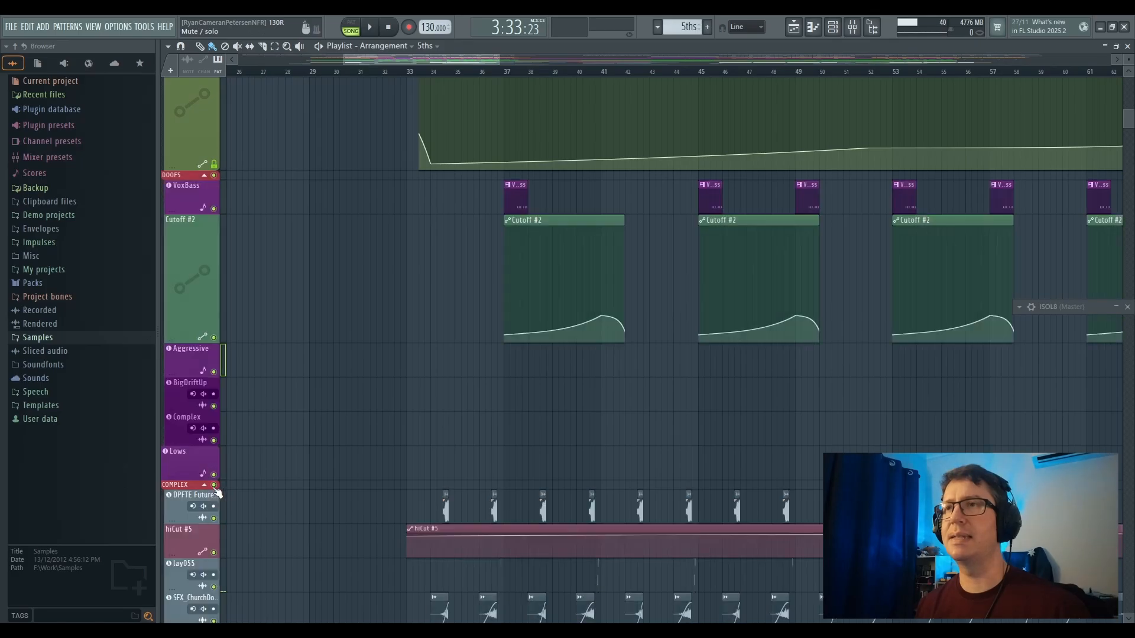
Play the full arrangement from bar 34 through the first VoxBass clip and stop playback
{"action": "scroll", "coordinate": [438, 481], "scroll_direction": "up", "scroll_amount": 5}
{"action": "left_click", "coordinate": [434, 73]}
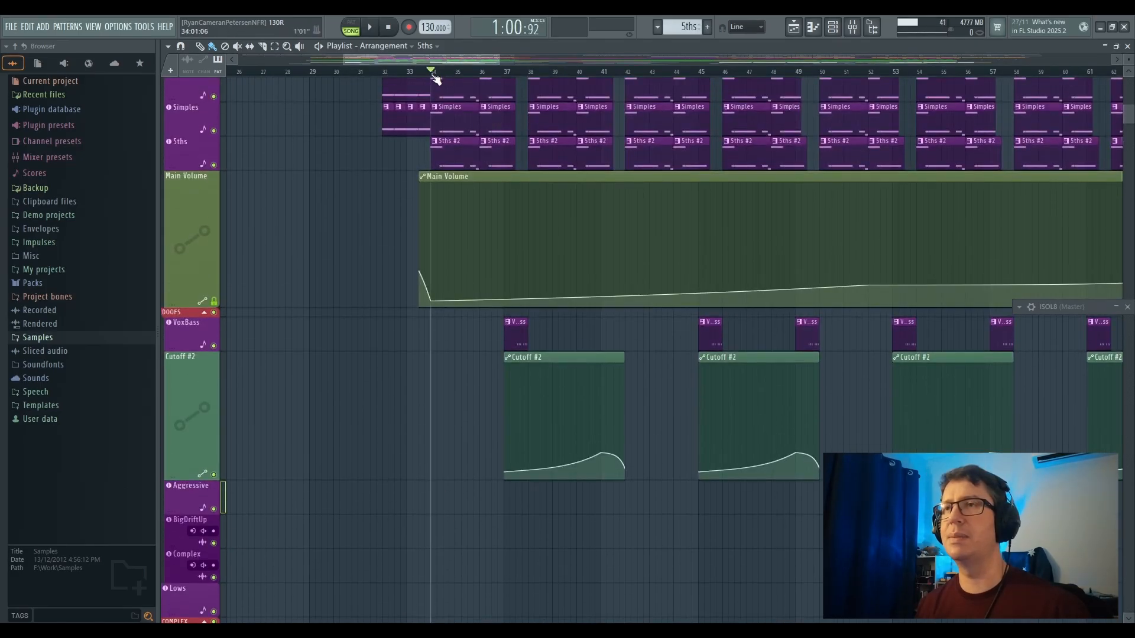
{"action": "scroll", "coordinate": [434, 177], "scroll_direction": "up", "scroll_amount": 3}
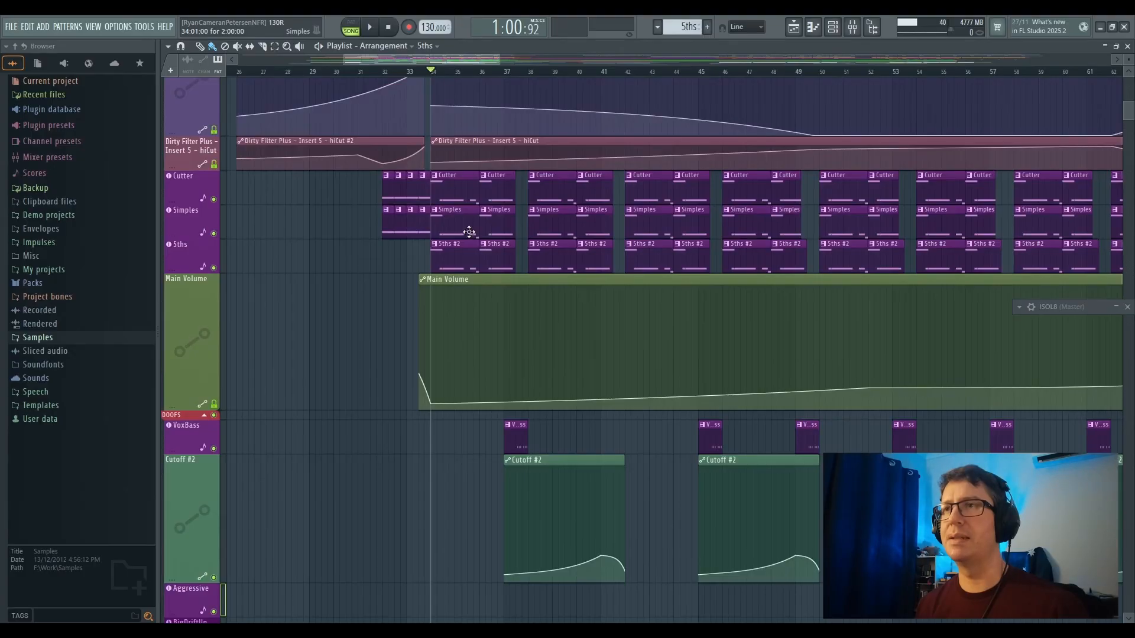
{"action": "scroll", "coordinate": [463, 272], "scroll_direction": "down", "scroll_amount": 8}
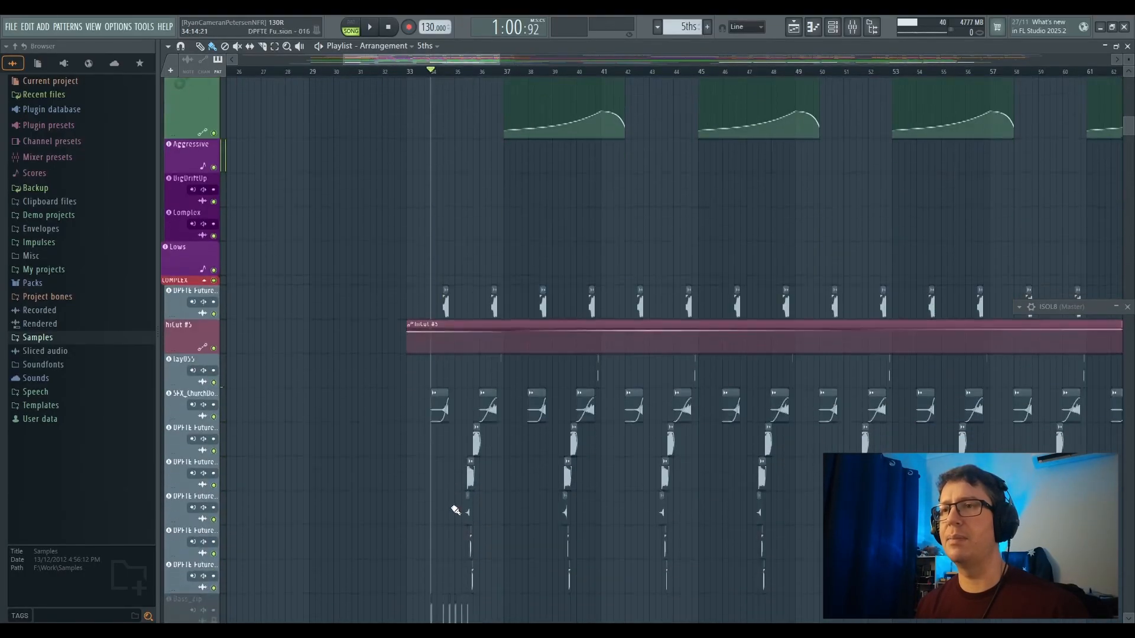
{"action": "scroll", "coordinate": [455, 509], "scroll_direction": "down", "scroll_amount": 2}
{"action": "scroll", "coordinate": [458, 494], "scroll_direction": "up", "scroll_amount": 9}
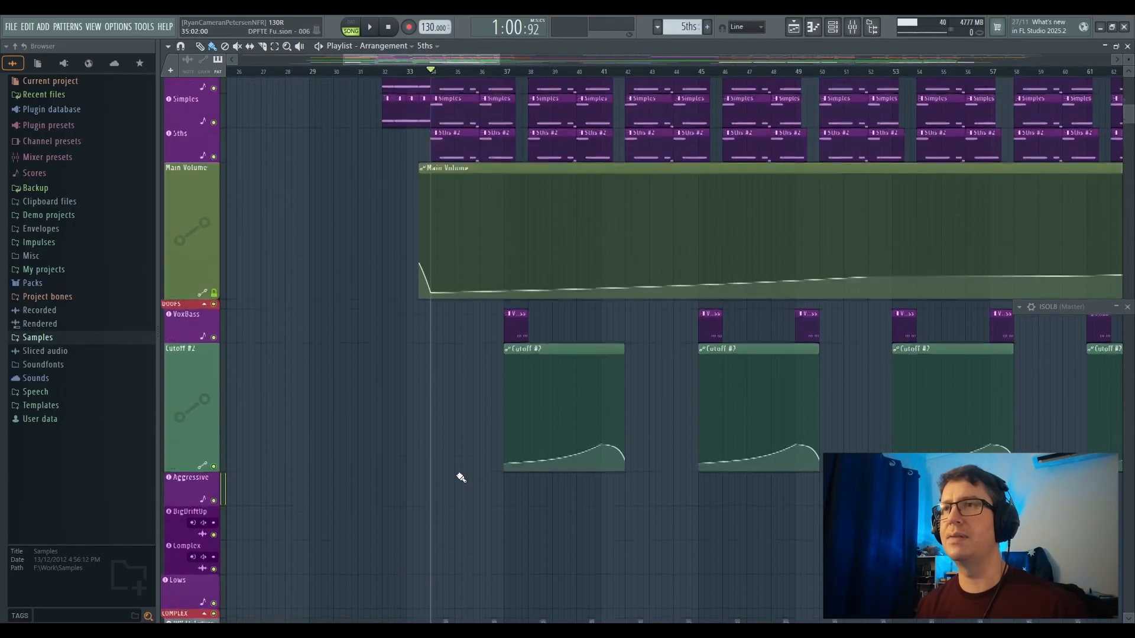
{"action": "key", "text": "space"}
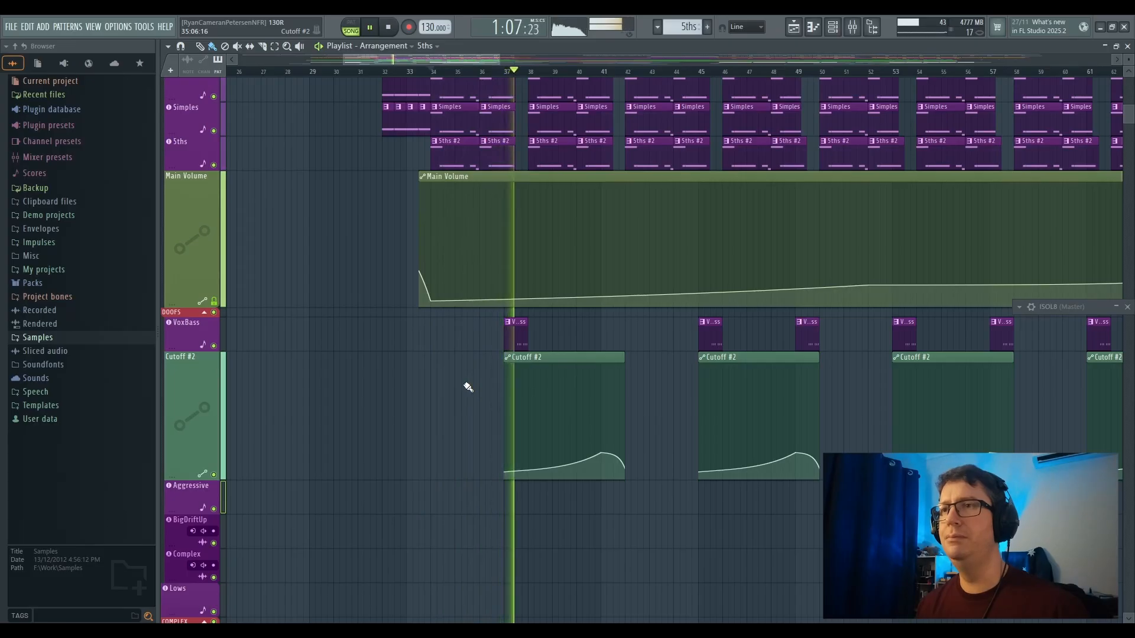
{"action": "key", "text": "space"}
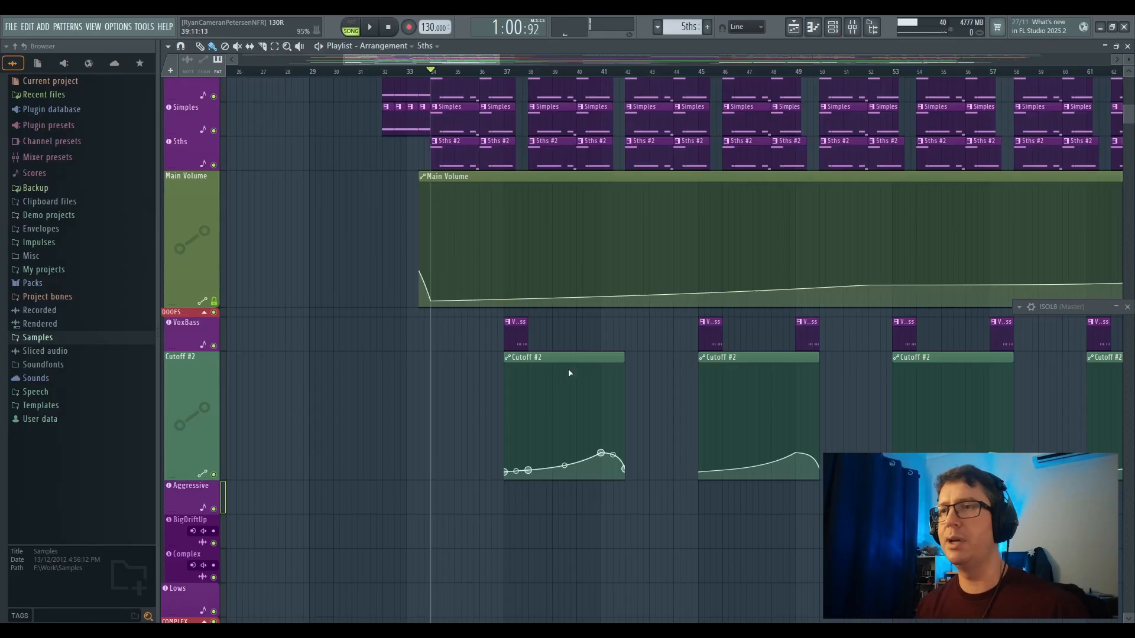
Find the SFX_ChurchDoors track in the COMPLEX group, audition it soloed from bar 34, and end its solo
{"action": "scroll", "coordinate": [406, 497], "scroll_direction": "down", "scroll_amount": 1}
{"action": "scroll", "coordinate": [406, 496], "scroll_direction": "down", "scroll_amount": 6}
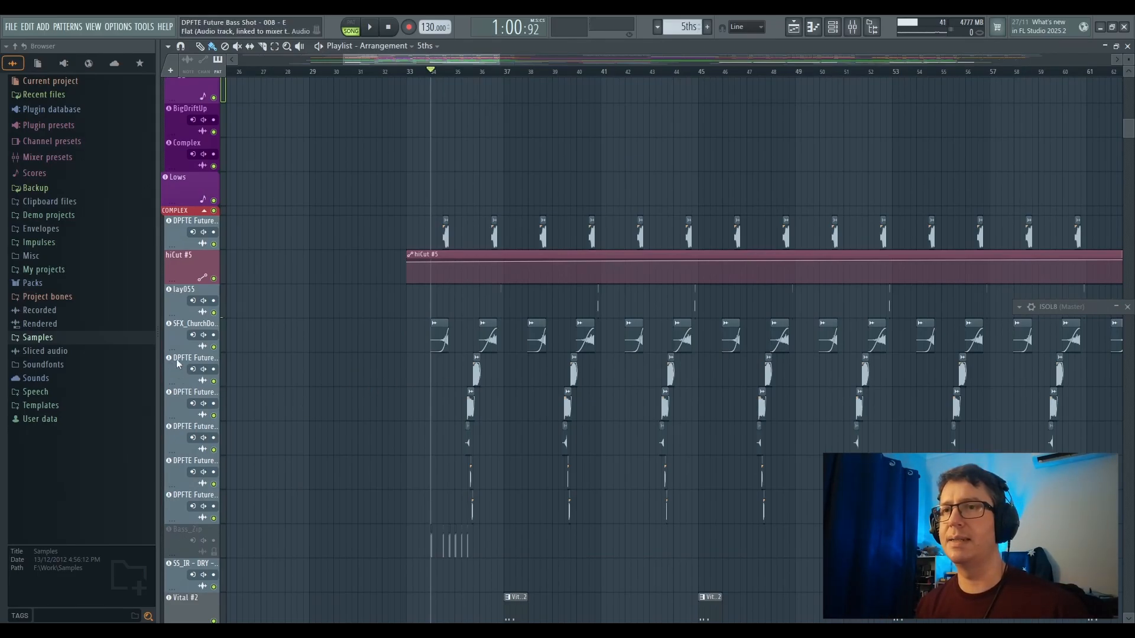
{"action": "scroll", "coordinate": [186, 462], "scroll_direction": "down", "scroll_amount": 2}
{"action": "scroll", "coordinate": [186, 462], "scroll_direction": "up", "scroll_amount": 2}
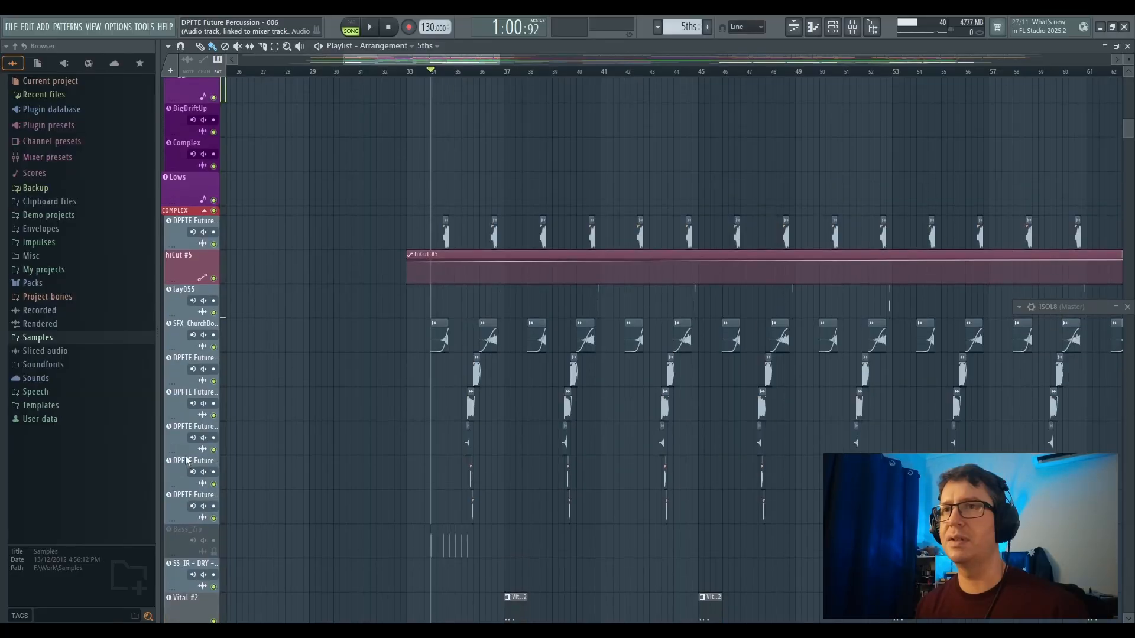
{"action": "scroll", "coordinate": [186, 460], "scroll_direction": "up", "scroll_amount": 1}
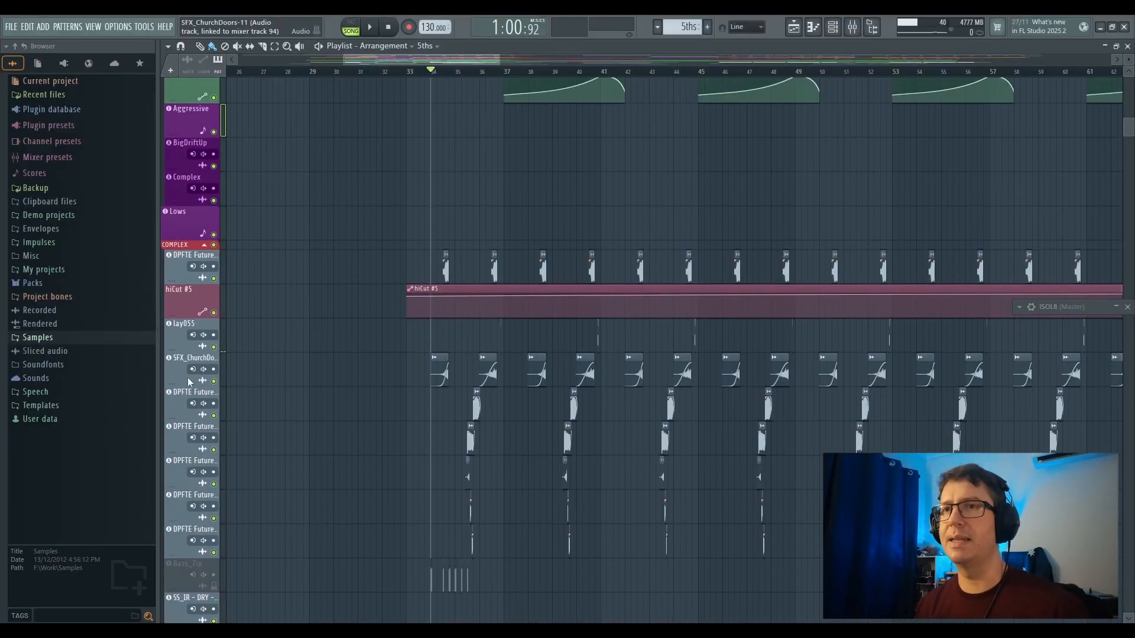
{"action": "right_click", "coordinate": [214, 381]}
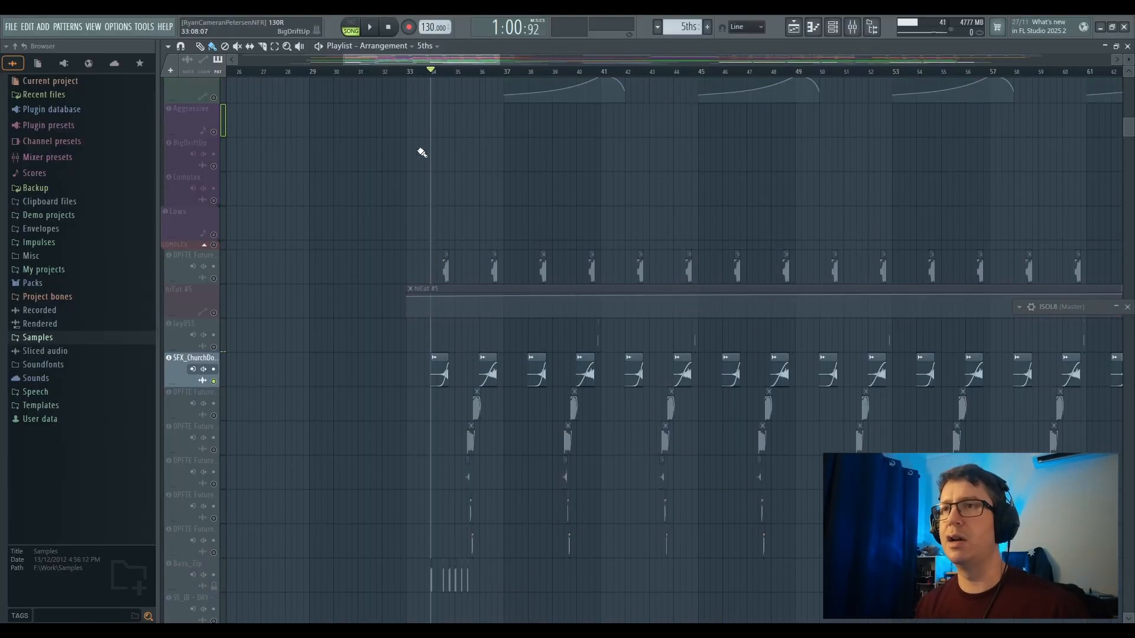
{"action": "key", "text": "space"}
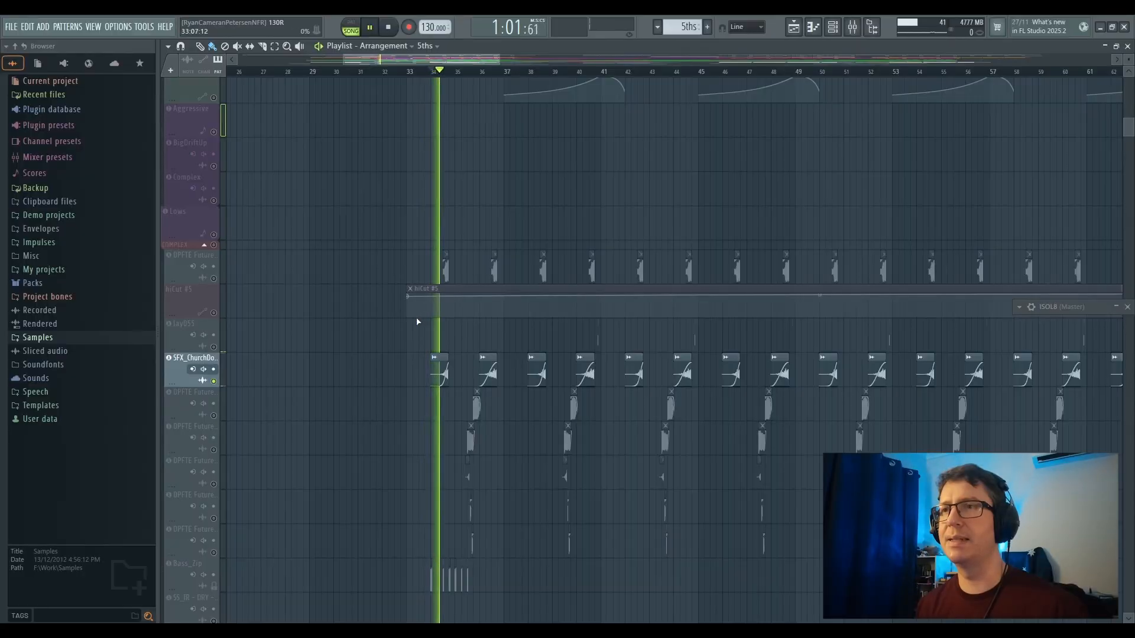
{"action": "key", "text": "space"}
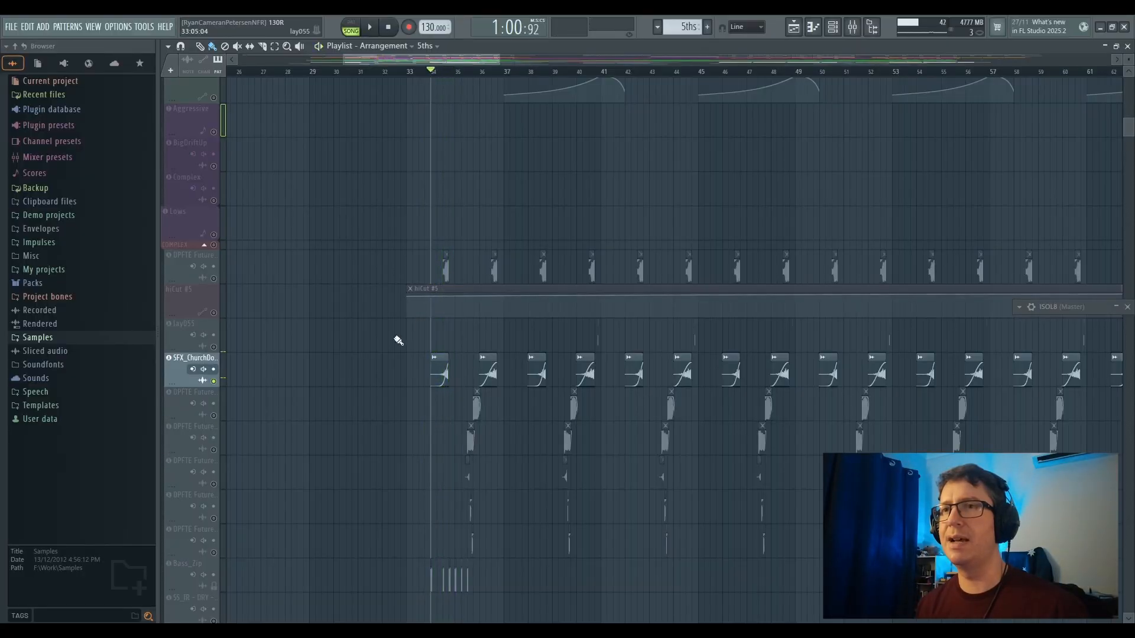
{"action": "right_click", "coordinate": [214, 382]}
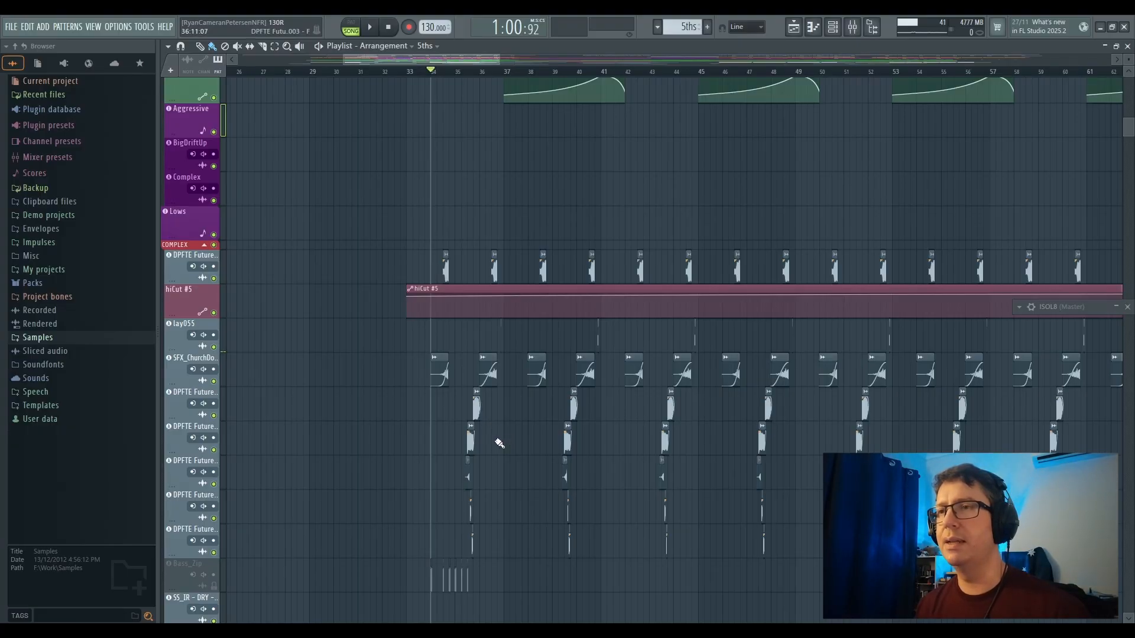
Solo the COMPLEX group, play it from bar 34, look over its lower tracks such as Vital #2, and unsolo it
{"action": "left_click", "coordinate": [214, 245]}
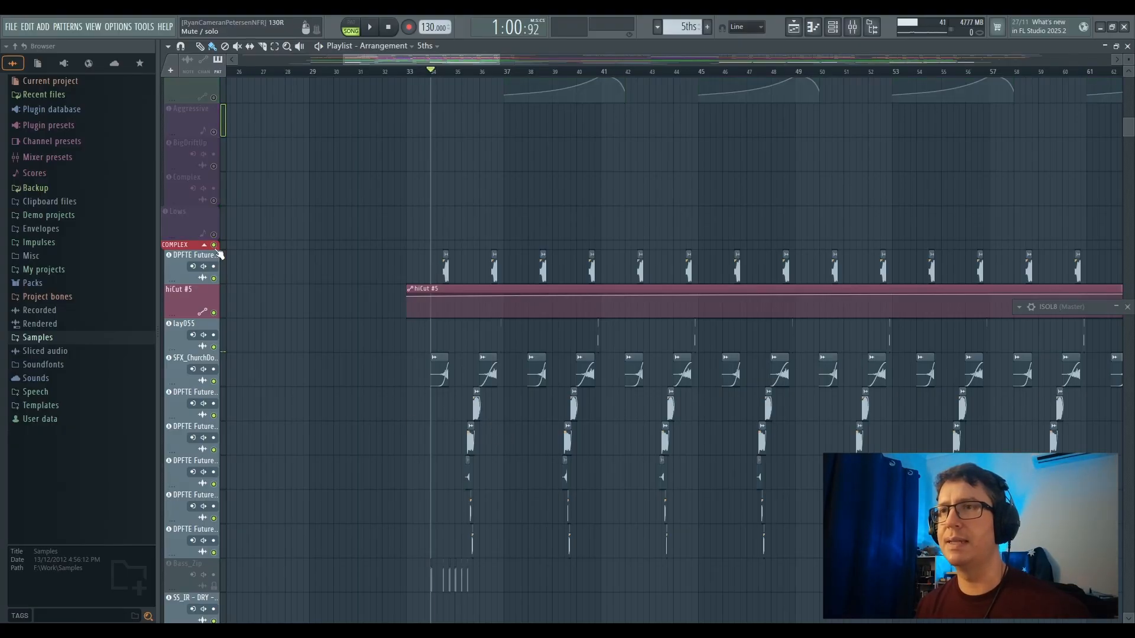
{"action": "key", "text": "space"}
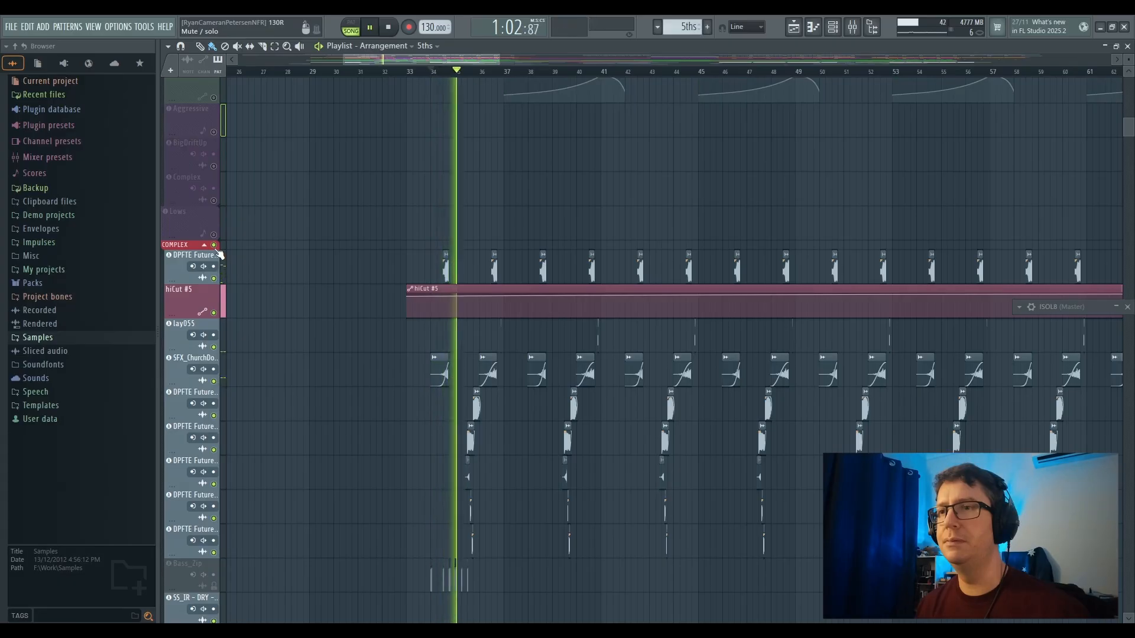
{"action": "scroll", "coordinate": [329, 303], "scroll_direction": "down", "scroll_amount": 1}
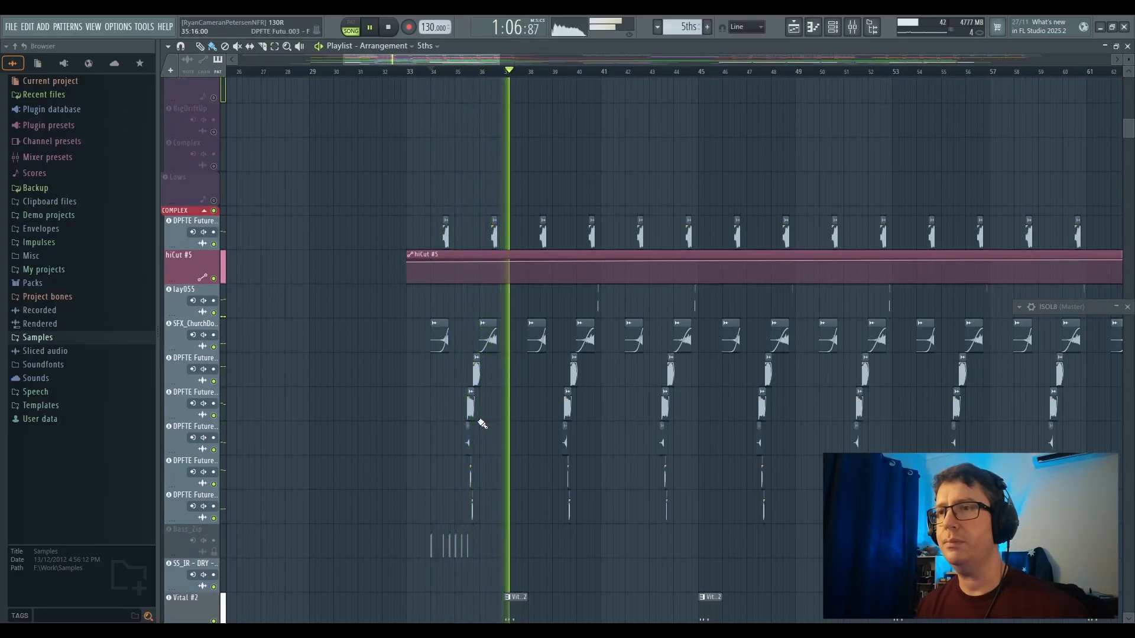
{"action": "scroll", "coordinate": [482, 423], "scroll_direction": "down", "scroll_amount": 9}
{"action": "key", "text": "space"}
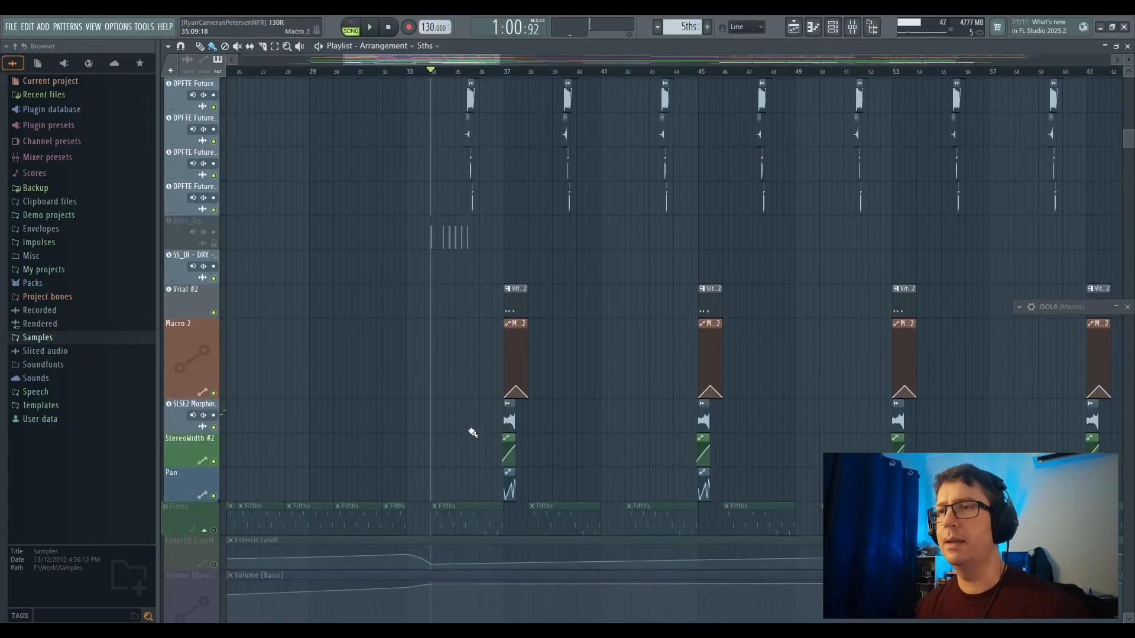
{"action": "scroll", "coordinate": [473, 433], "scroll_direction": "up", "scroll_amount": 8}
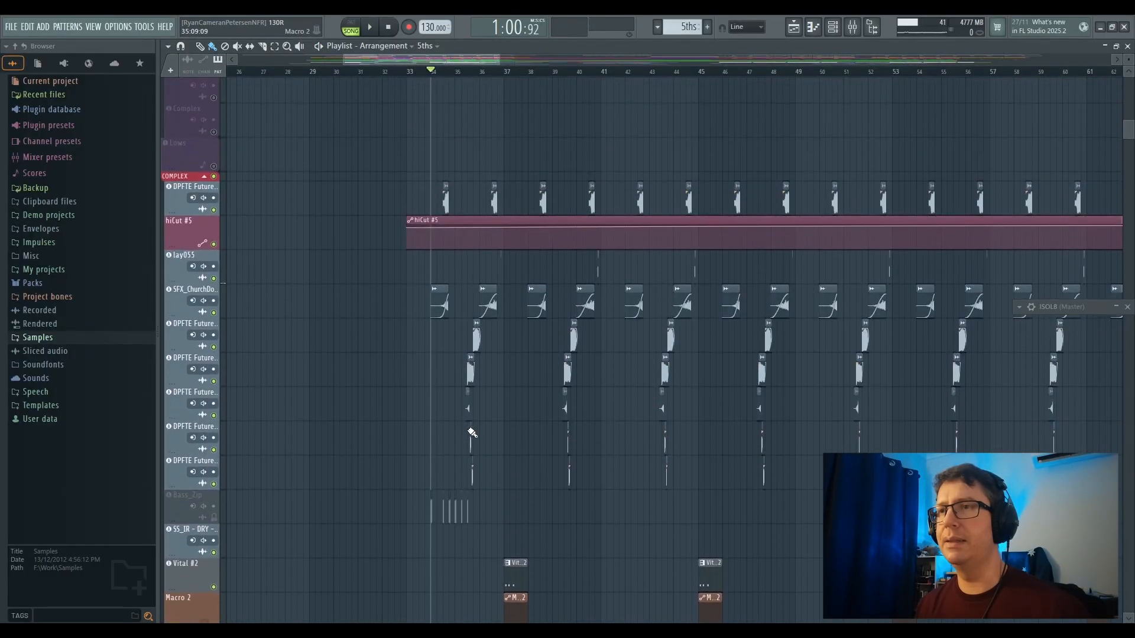
{"action": "left_click", "coordinate": [214, 176]}
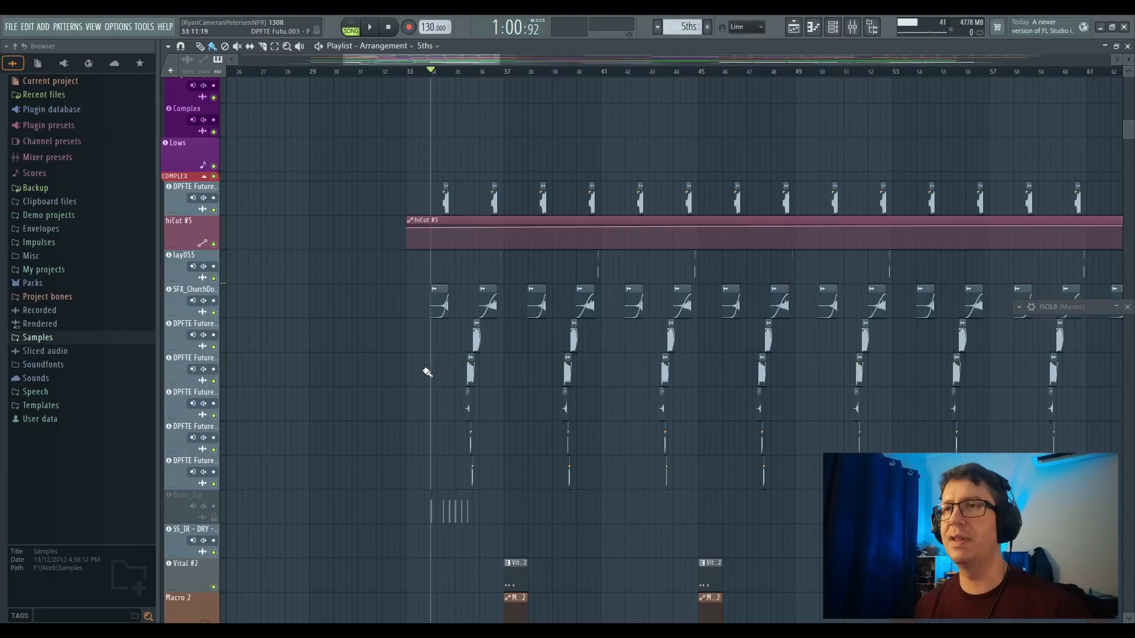
Survey the whole arrangement, from the COMPLEX group through the synth, vocal and effects tracks, and return to the first tracks
{"action": "scroll", "coordinate": [420, 389], "scroll_direction": "up", "scroll_amount": 2}
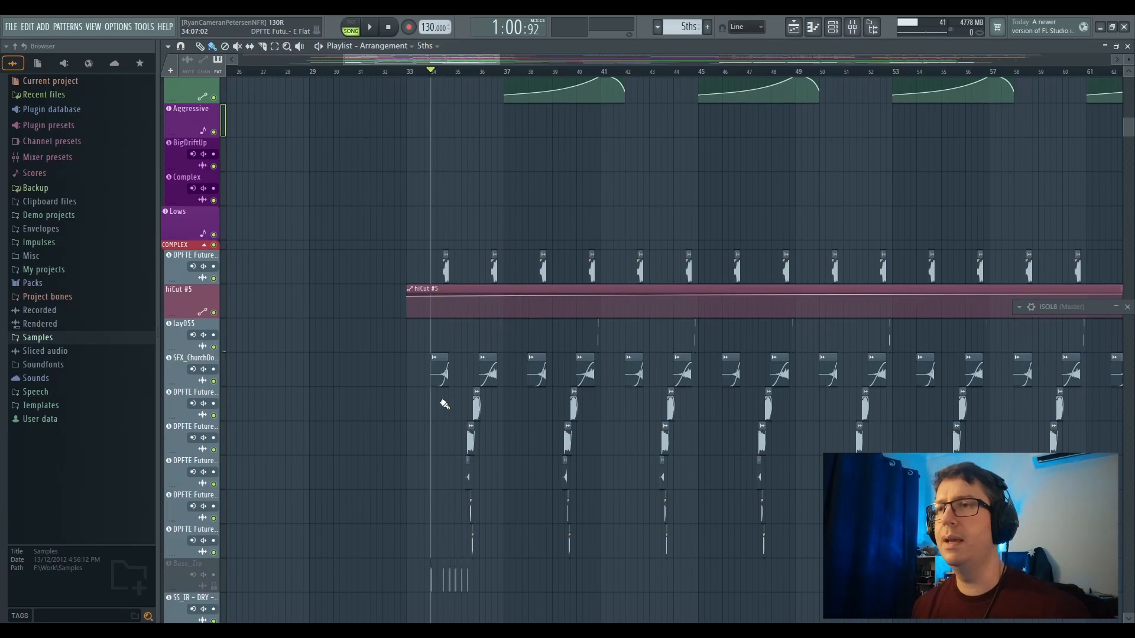
{"action": "scroll", "coordinate": [422, 397], "scroll_direction": "down", "scroll_amount": 1, "text": "ctrl"}
{"action": "scroll", "coordinate": [420, 396], "scroll_direction": "down", "scroll_amount": 4, "text": "ctrl"}
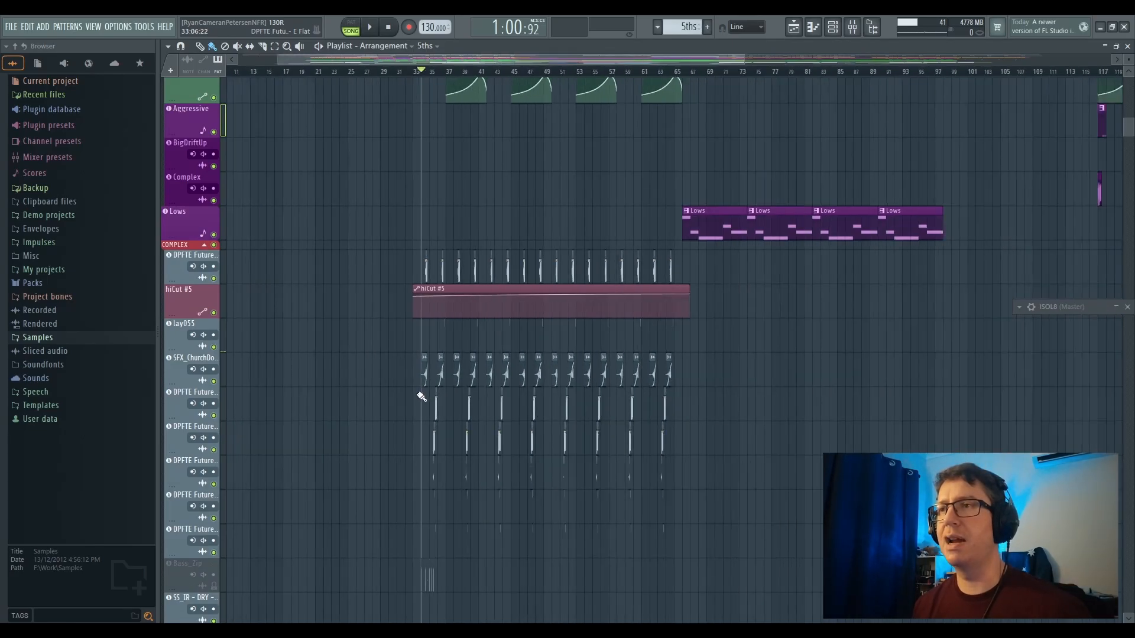
{"action": "scroll", "coordinate": [409, 385], "scroll_direction": "down", "scroll_amount": 8}
{"action": "scroll", "coordinate": [409, 385], "scroll_direction": "down", "scroll_amount": 15}
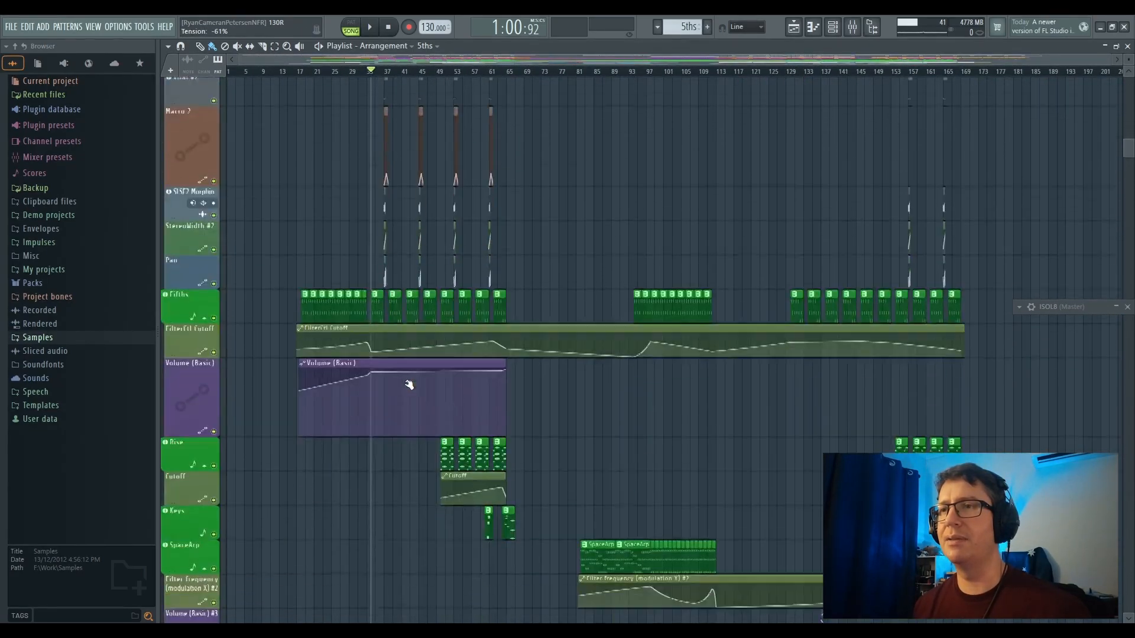
{"action": "scroll", "coordinate": [409, 385], "scroll_direction": "down", "scroll_amount": 15}
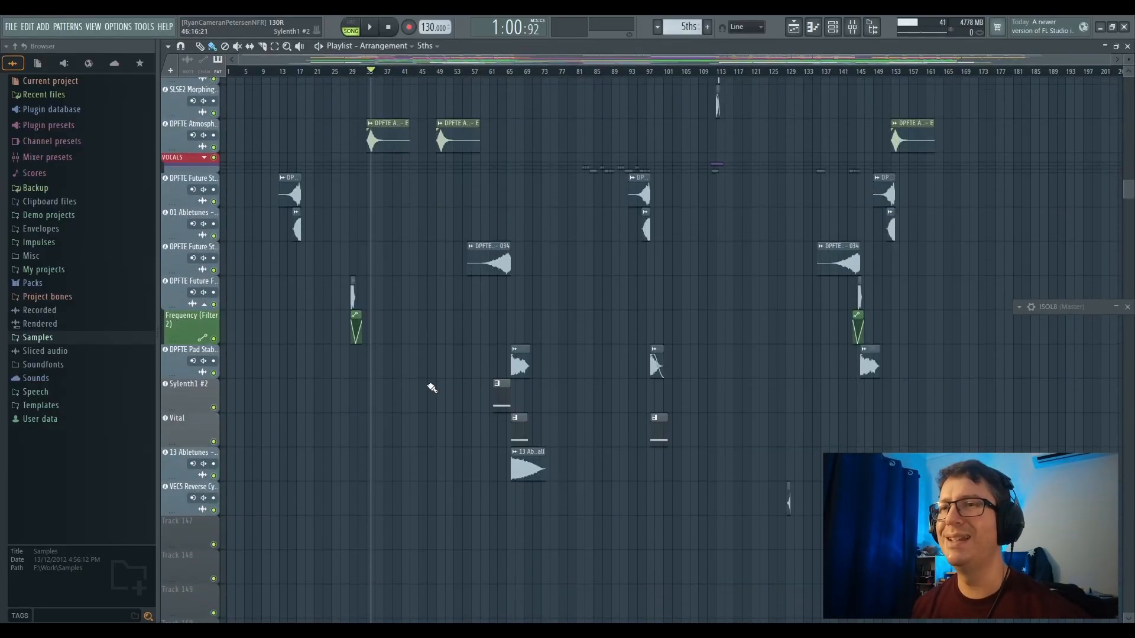
{"action": "scroll", "coordinate": [439, 391], "scroll_direction": "up", "scroll_amount": 3}
{"action": "scroll", "coordinate": [439, 389], "scroll_direction": "up", "scroll_amount": 13}
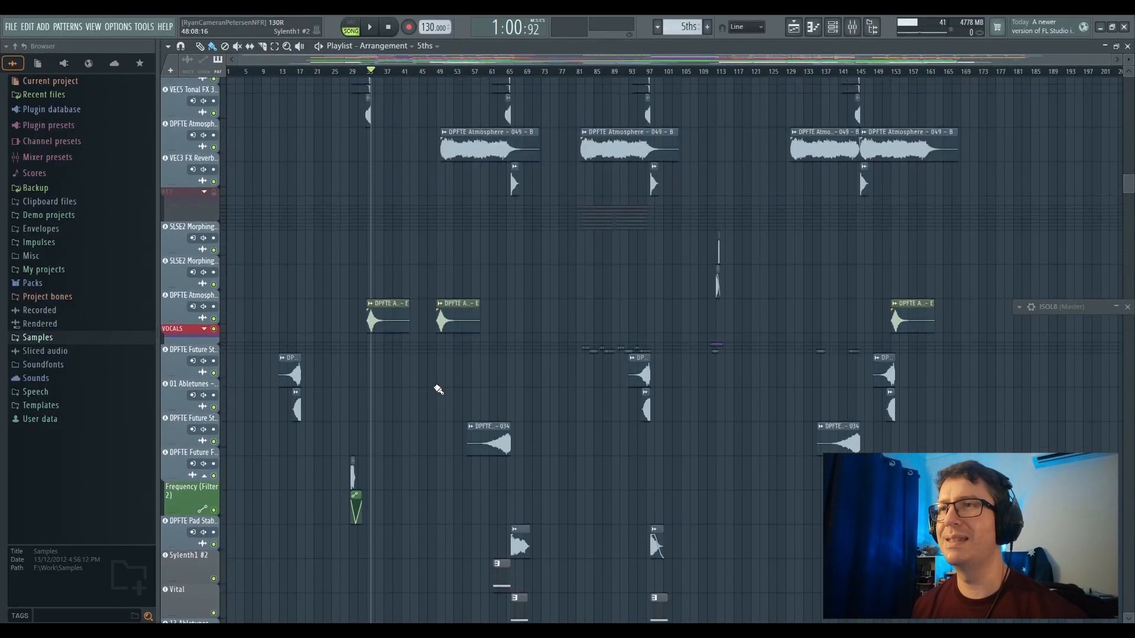
{"action": "scroll", "coordinate": [438, 389], "scroll_direction": "up", "scroll_amount": 8}
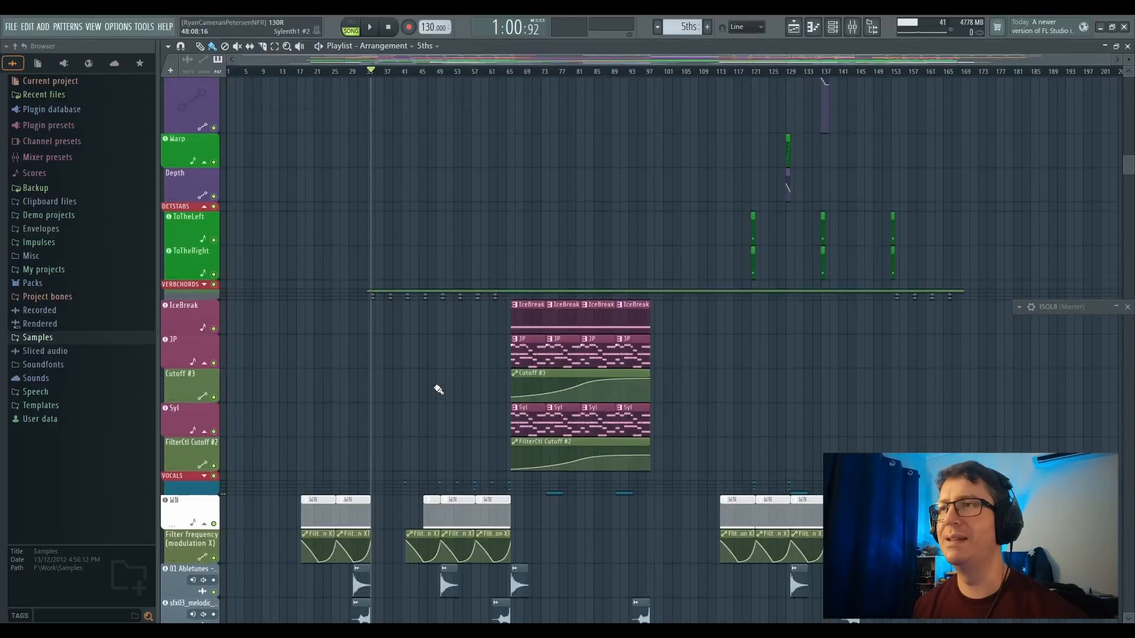
{"action": "left_click_drag", "start_coordinate": [1128, 172], "coordinate": [1129, 95]}
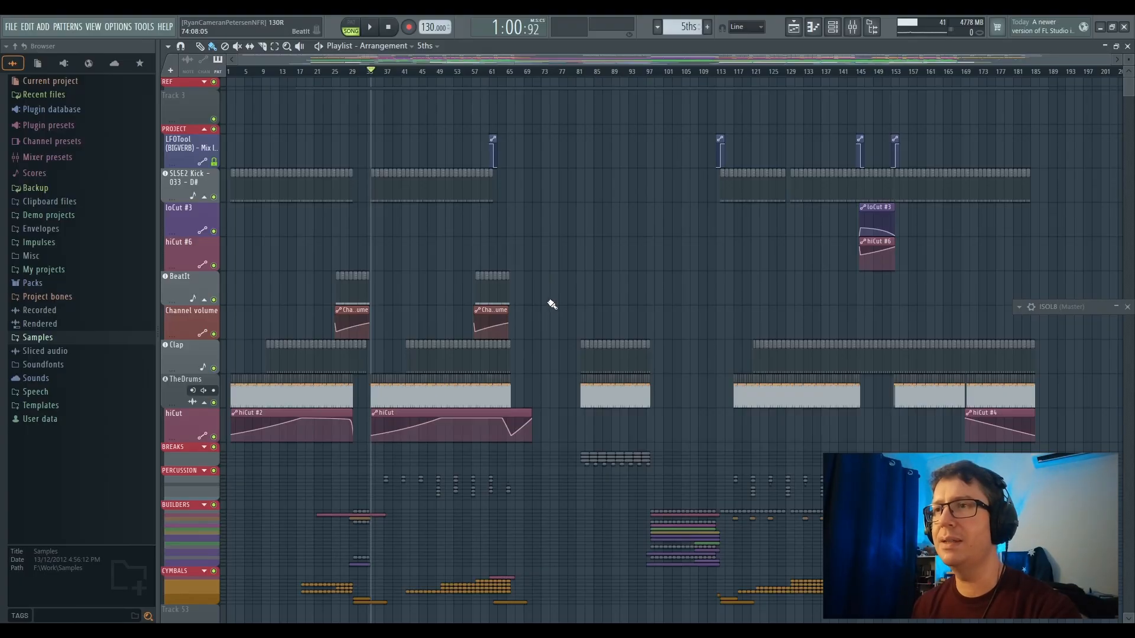
Open the first Sub clip in the piano roll, examine its notes and audition D#4
{"action": "scroll", "coordinate": [551, 304], "scroll_direction": "down", "scroll_amount": 8}
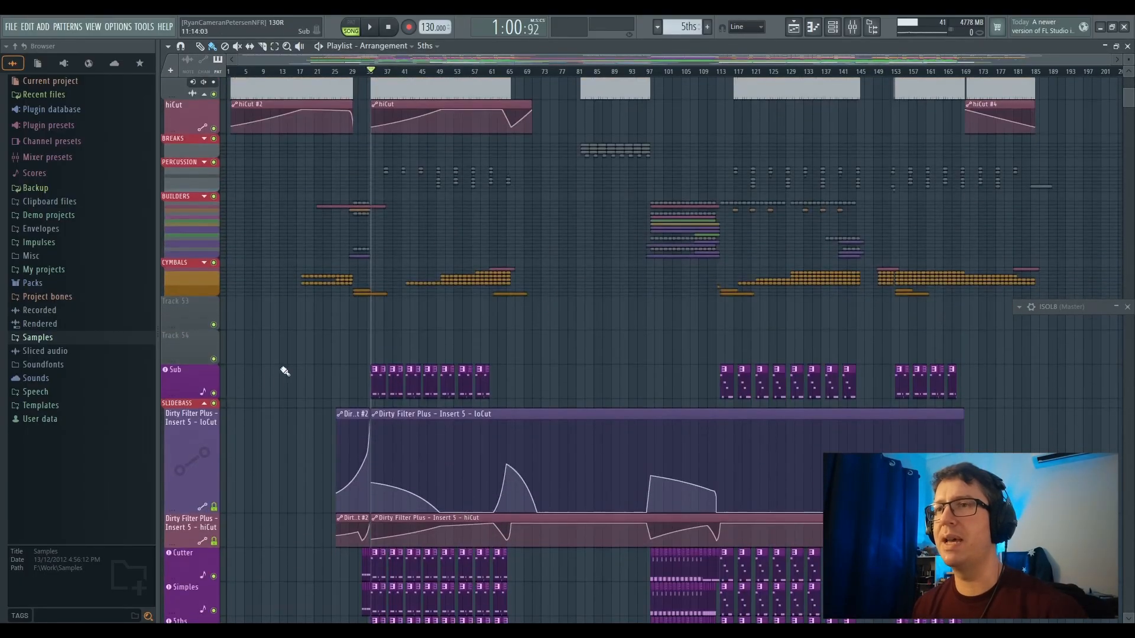
{"action": "scroll", "coordinate": [367, 372], "scroll_direction": "up", "scroll_amount": 5}
{"action": "double_click", "coordinate": [376, 378]}
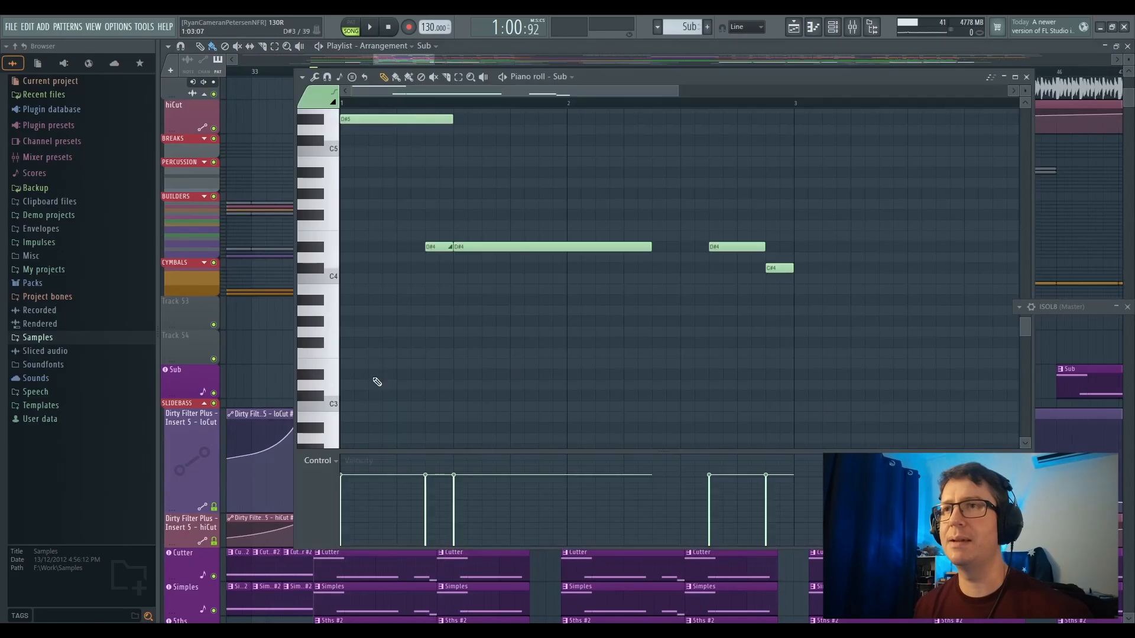
{"action": "scroll", "coordinate": [377, 382], "scroll_direction": "up", "scroll_amount": 3}
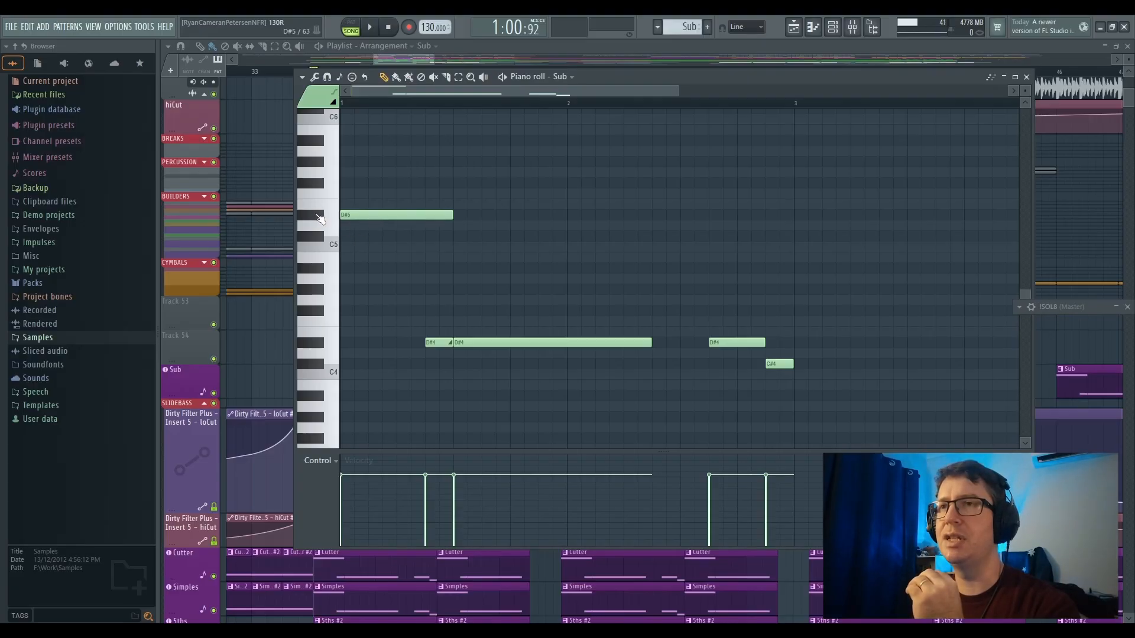
{"action": "left_click", "coordinate": [325, 348]}
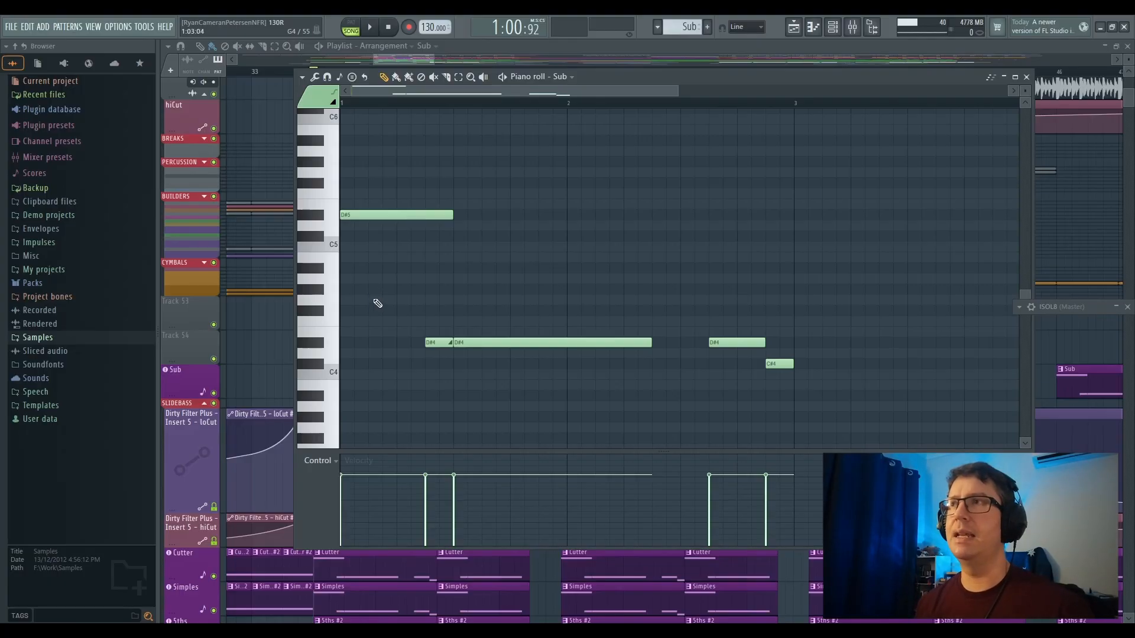
Route the Sub mixer track to the PSYSCOPE track, and select the SLSE2 Kick track followed by the PSYSCOPE track
{"action": "left_click", "coordinate": [851, 26]}
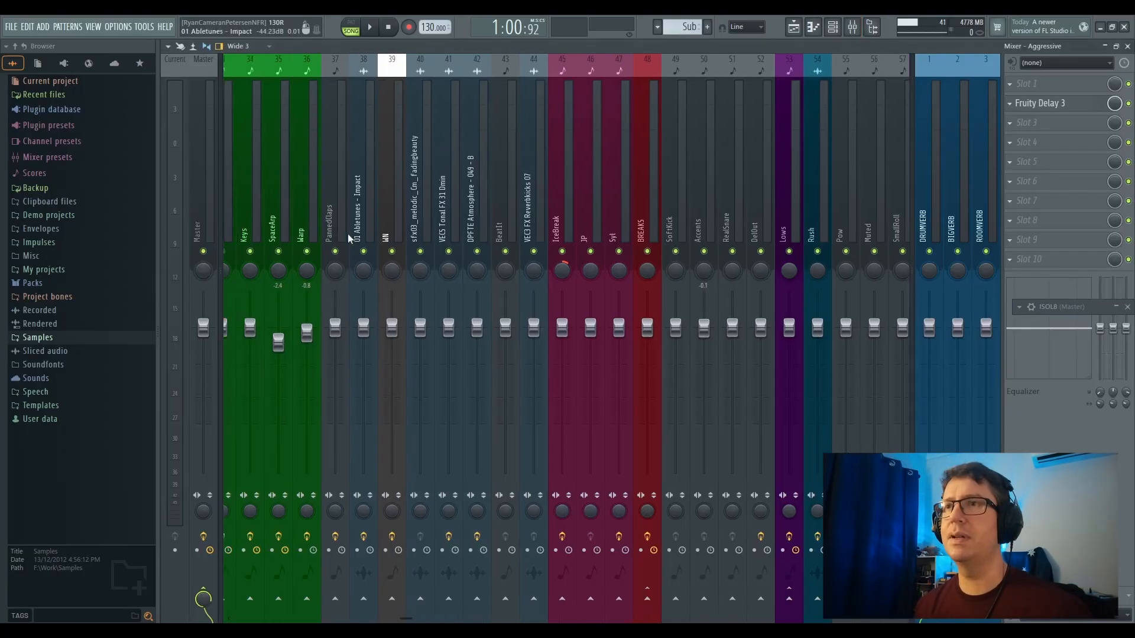
{"action": "scroll", "coordinate": [349, 238], "scroll_direction": "up", "scroll_amount": 10}
{"action": "left_click", "coordinate": [293, 228]}
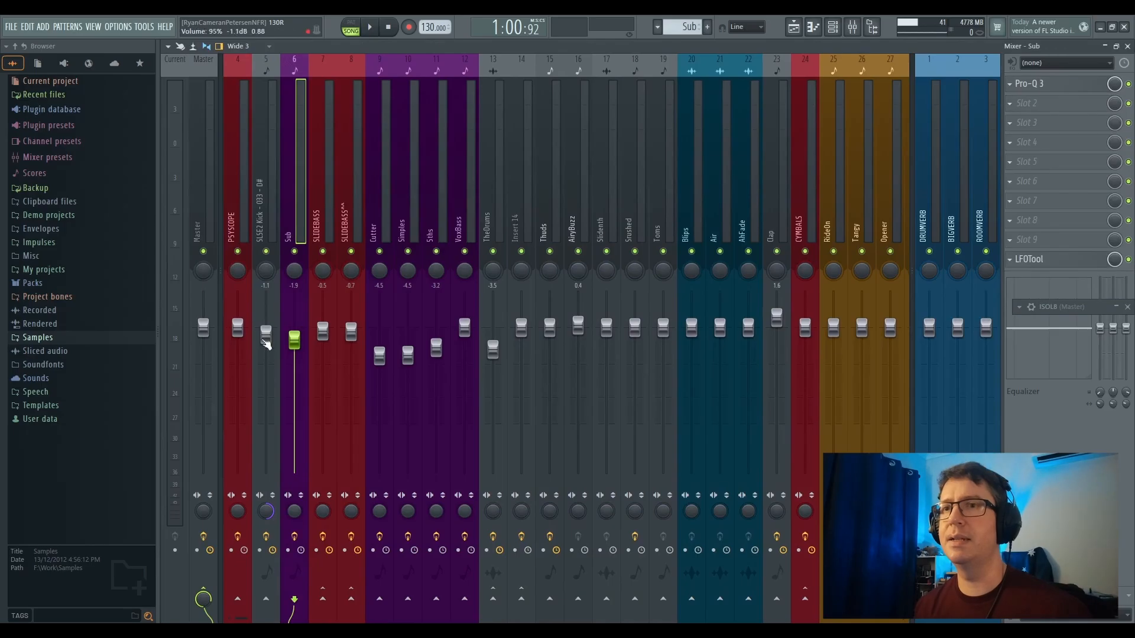
{"action": "left_click", "coordinate": [238, 599]}
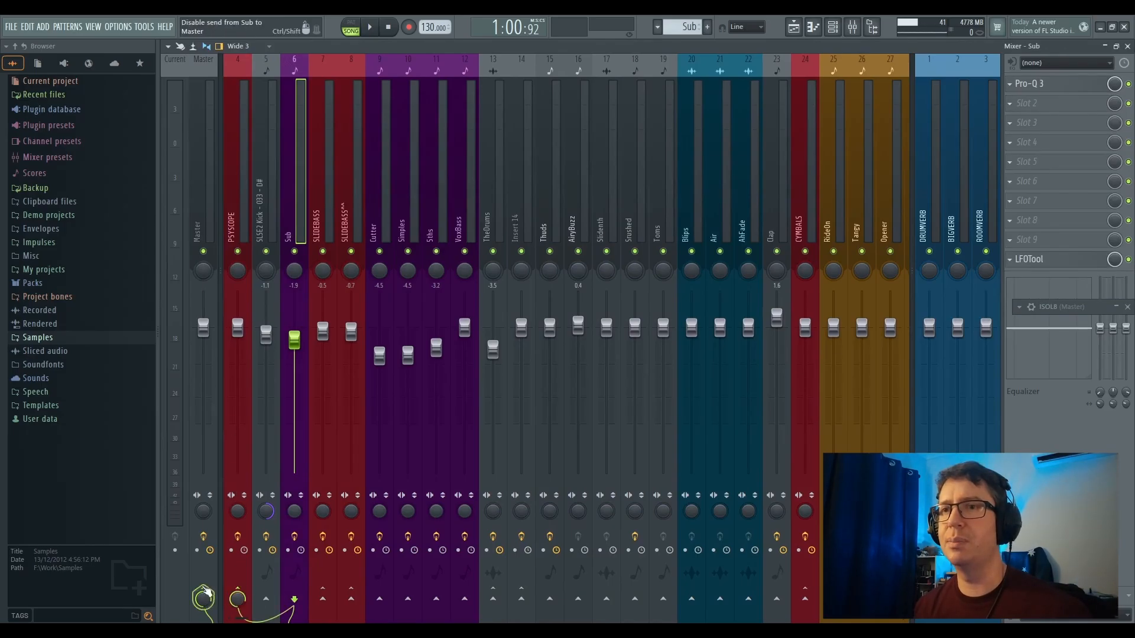
{"action": "left_click", "coordinate": [266, 227]}
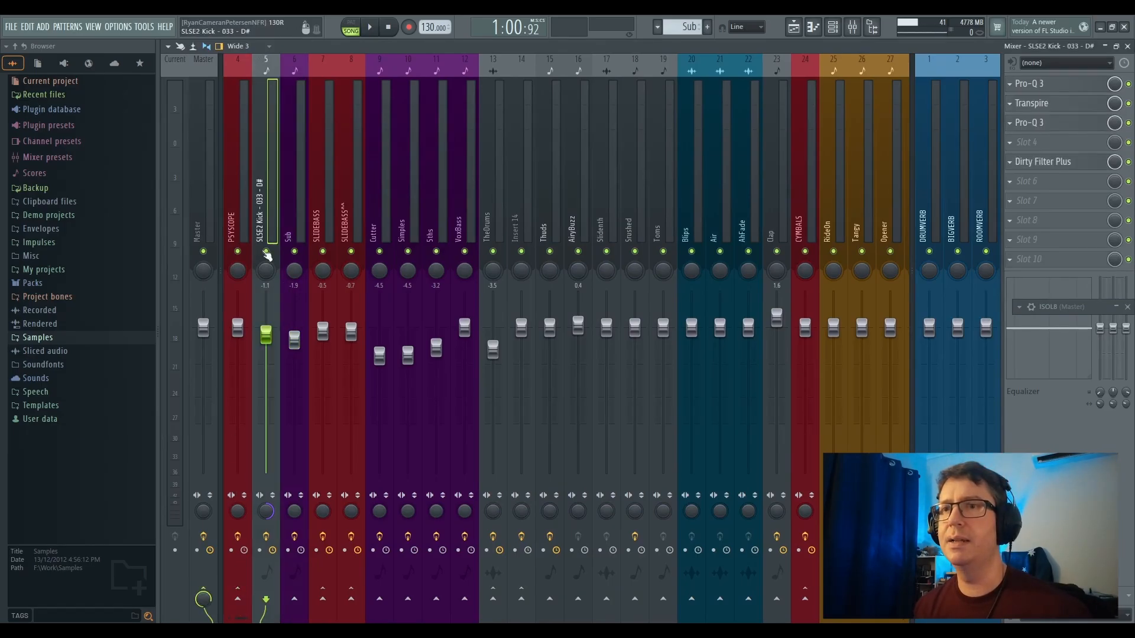
{"action": "left_click", "coordinate": [240, 619]}
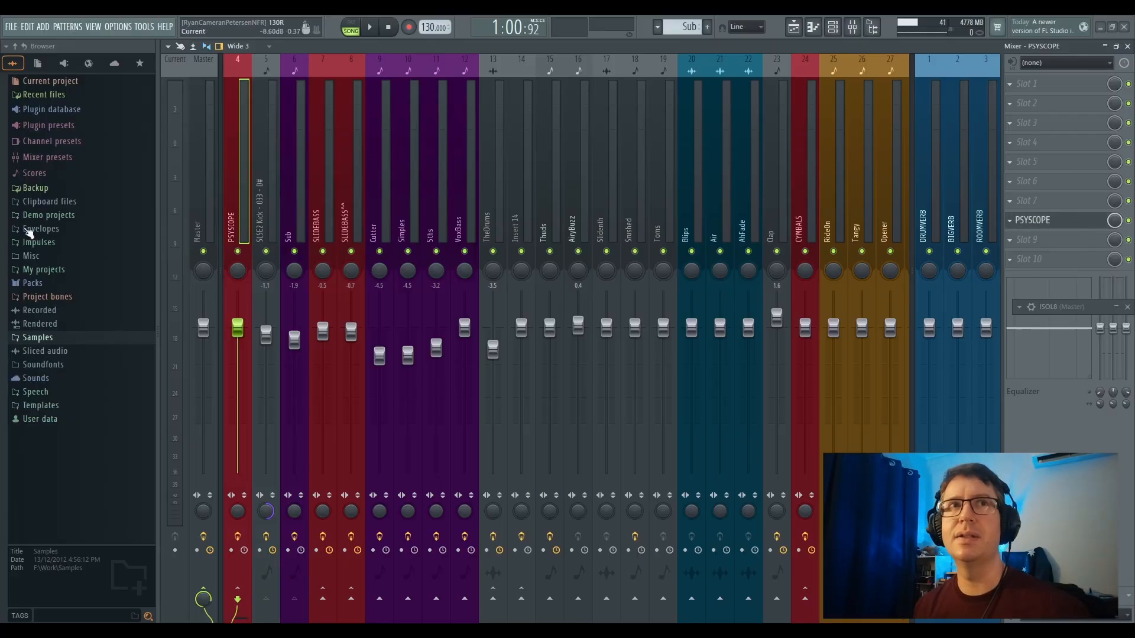
Open the full PSYSCOPE window and play the track briefly to examine its combined waveform
{"action": "left_click_drag", "start_coordinate": [0, 71], "coordinate": [514, 179]}
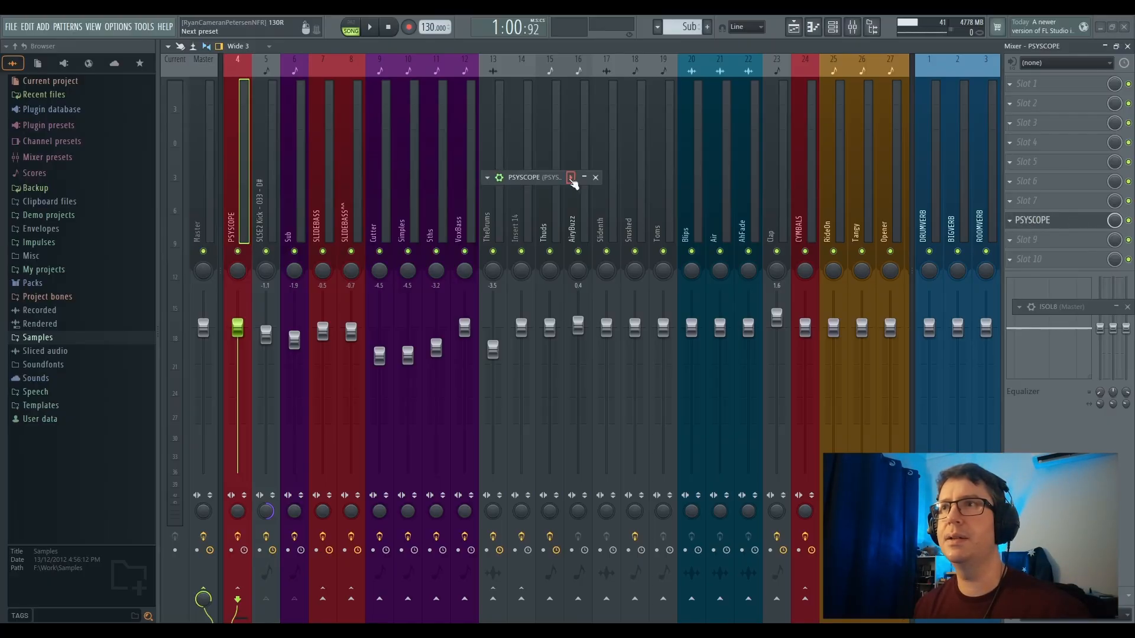
{"action": "left_click", "coordinate": [584, 178]}
{"action": "mouse_move", "coordinate": [633, 198]}
{"action": "left_mouse_down"}
{"action": "mouse_move", "coordinate": [1132, 203]}
{"action": "mouse_move", "coordinate": [1038, 187]}
{"action": "left_mouse_up"}
{"action": "key", "text": "space"}
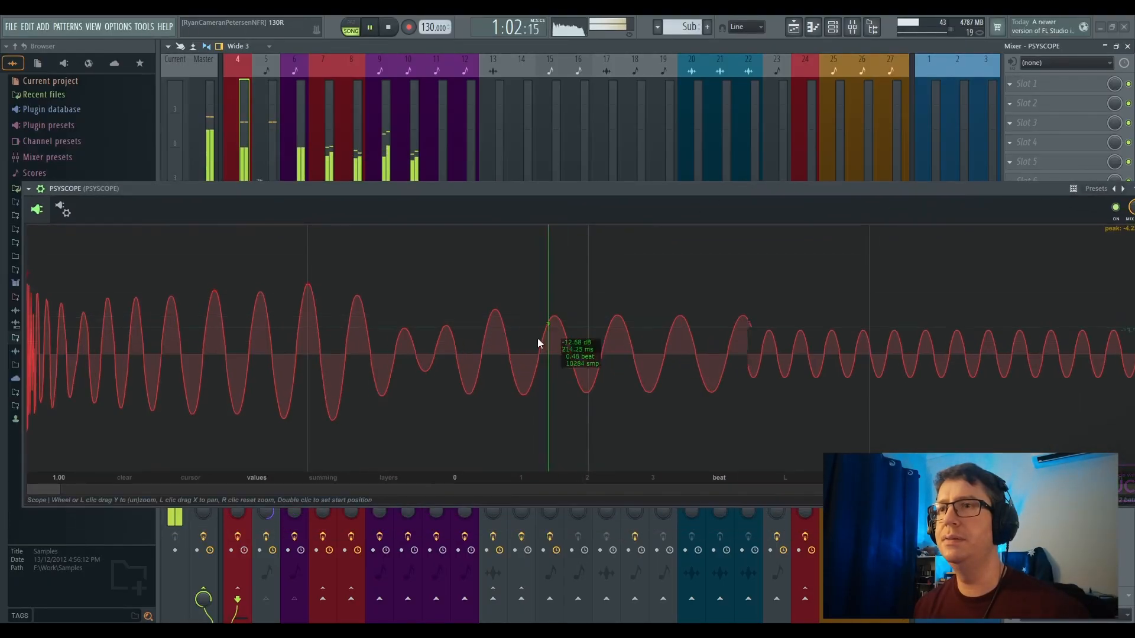
{"action": "key", "text": "space"}
Check PSYSCOPE's processing options and input connections, and return to the scope display
{"action": "left_click", "coordinate": [28, 189]}
{"action": "left_click", "coordinate": [29, 191]}
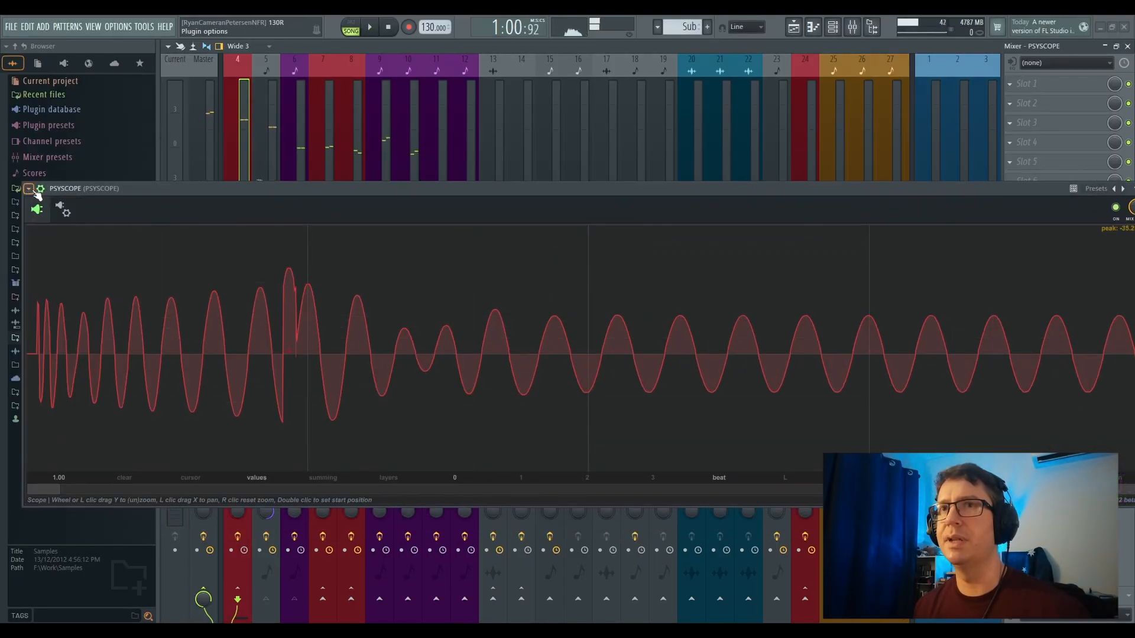
{"action": "left_click", "coordinate": [63, 209]}
{"action": "left_click", "coordinate": [82, 238]}
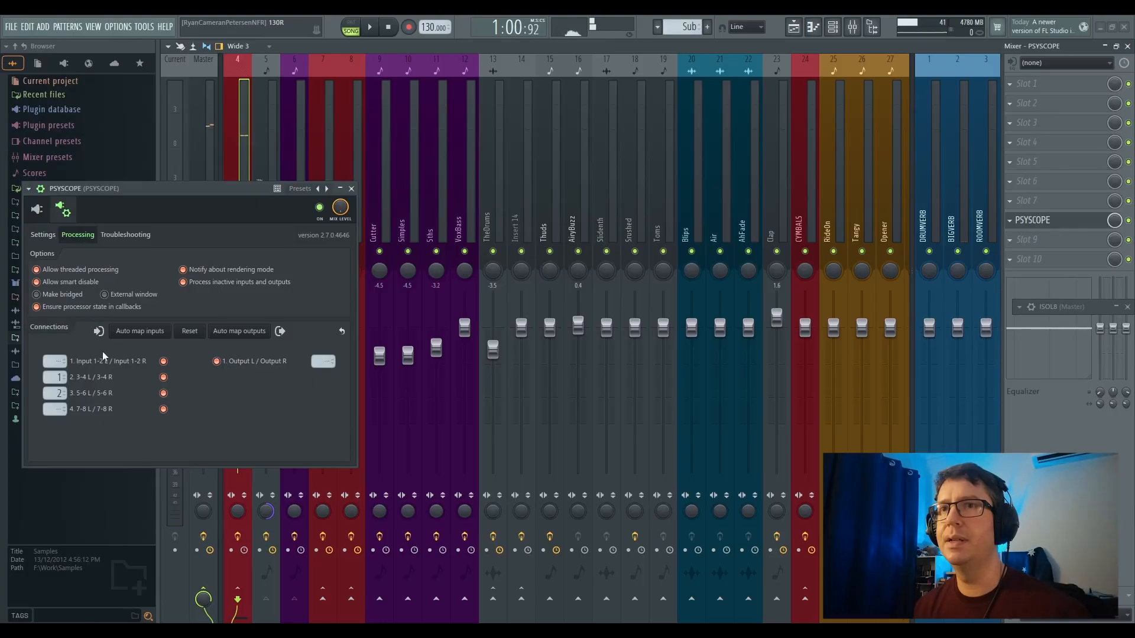
{"action": "left_click", "coordinate": [37, 210]}
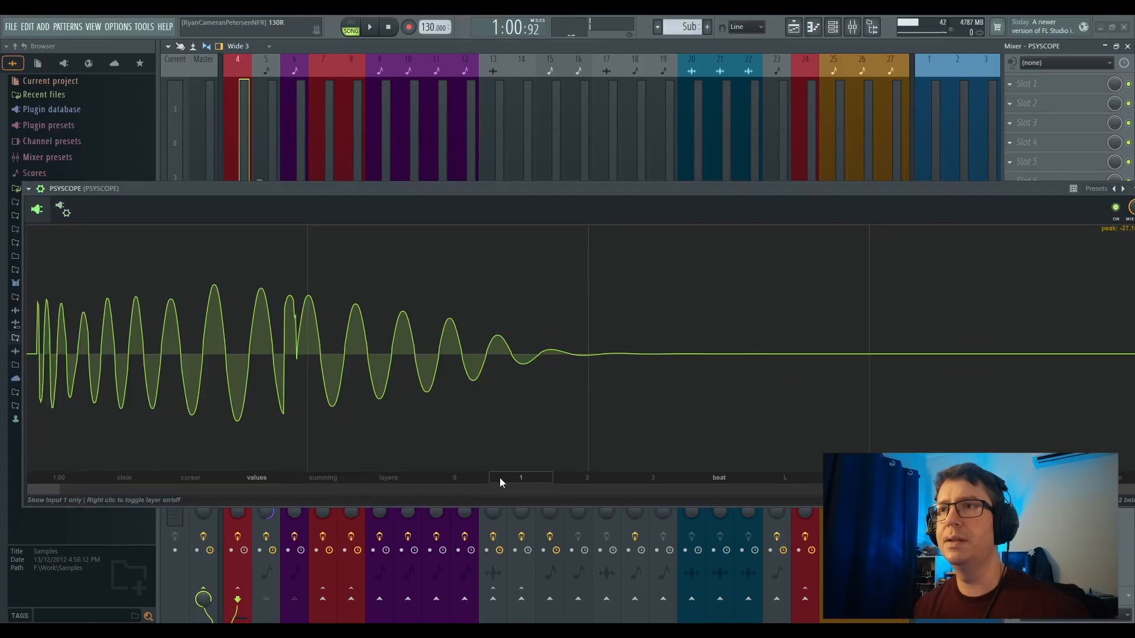
View the kick and Sub inputs individually in PSYSCOPE, and play the track with both shown as overlaid layers
{"action": "left_click", "coordinate": [580, 478]}
{"action": "key", "text": "space"}
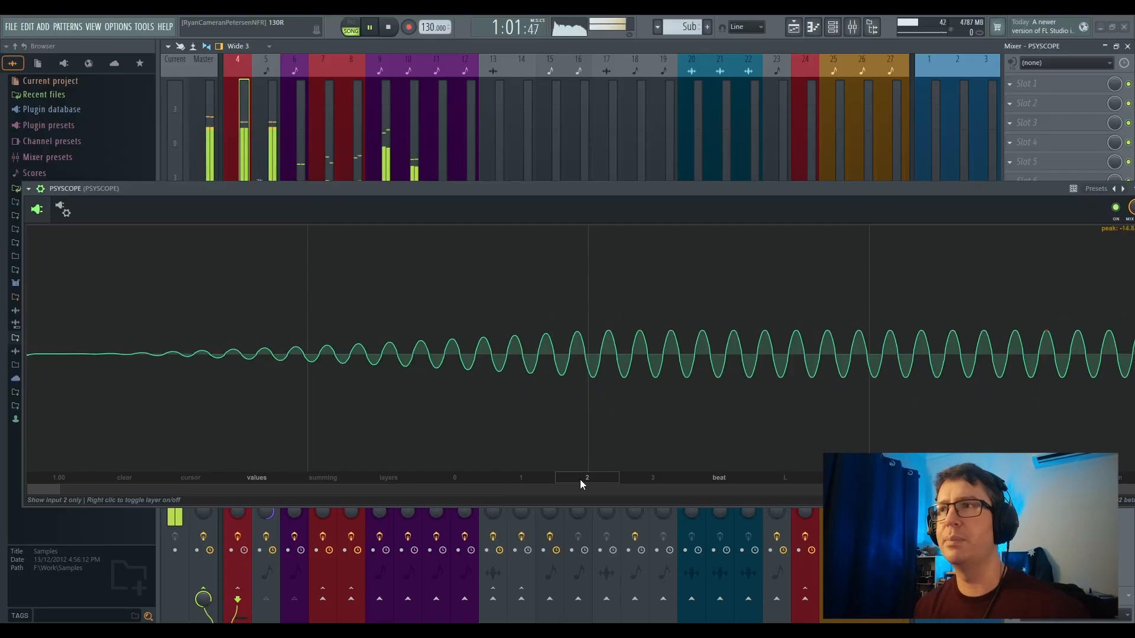
{"action": "left_click", "coordinate": [382, 478]}
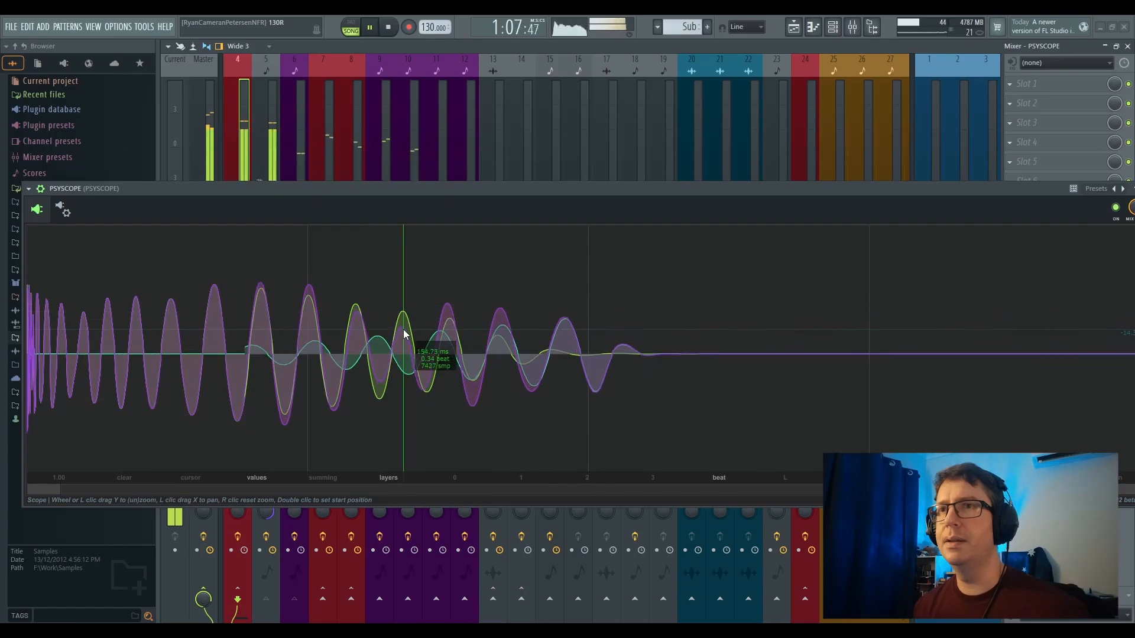
{"action": "key", "text": "space"}
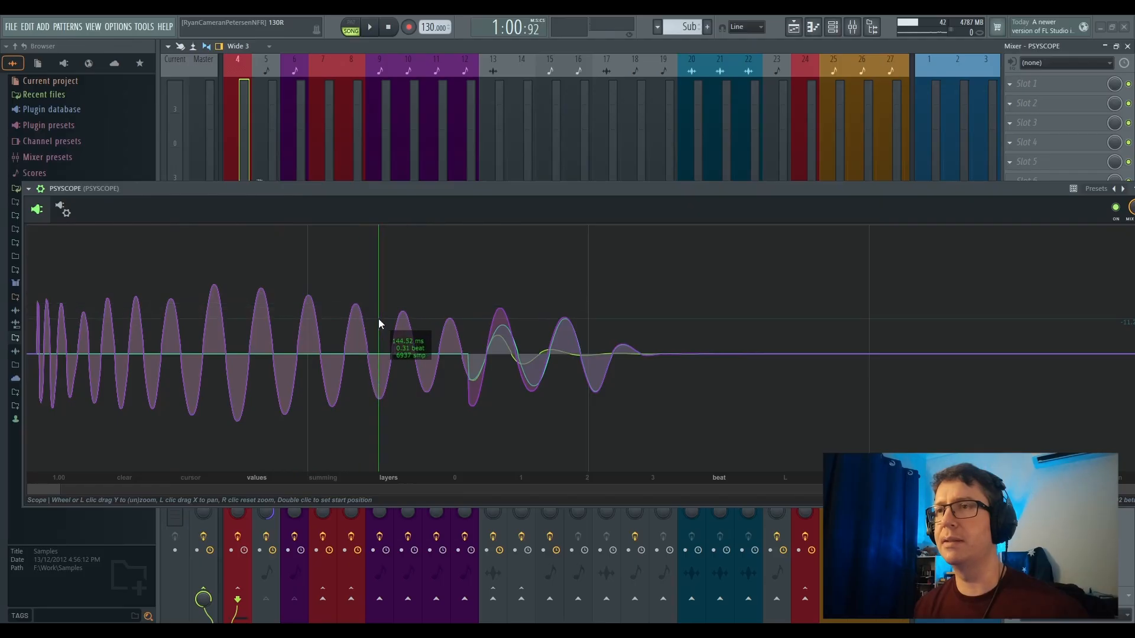
{"action": "key", "text": "space"}
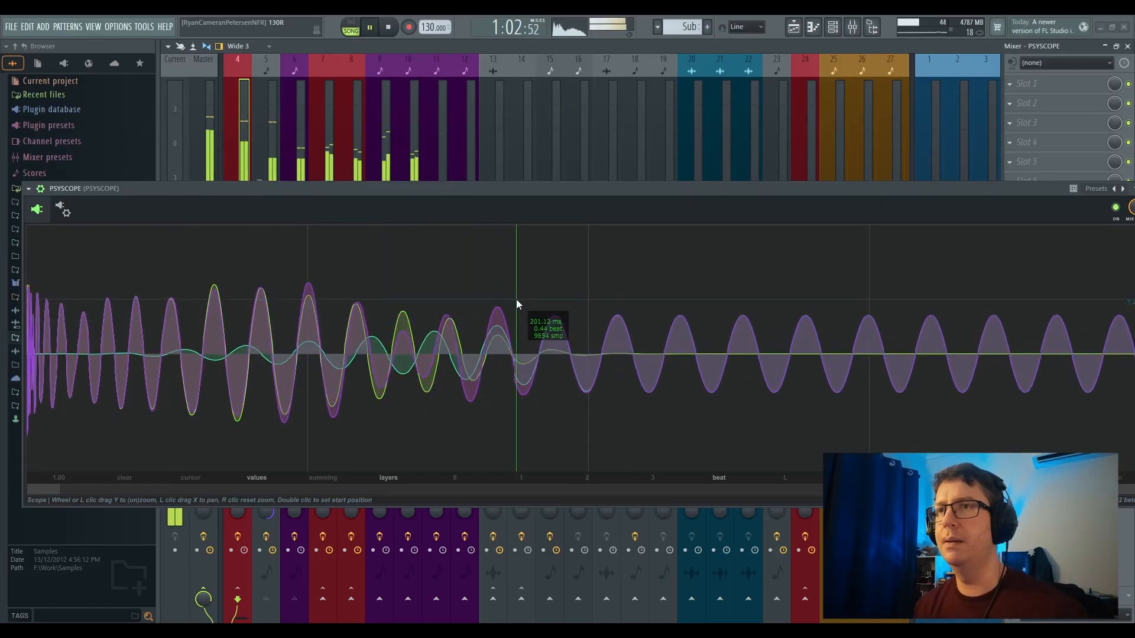
{"action": "key", "text": "space"}
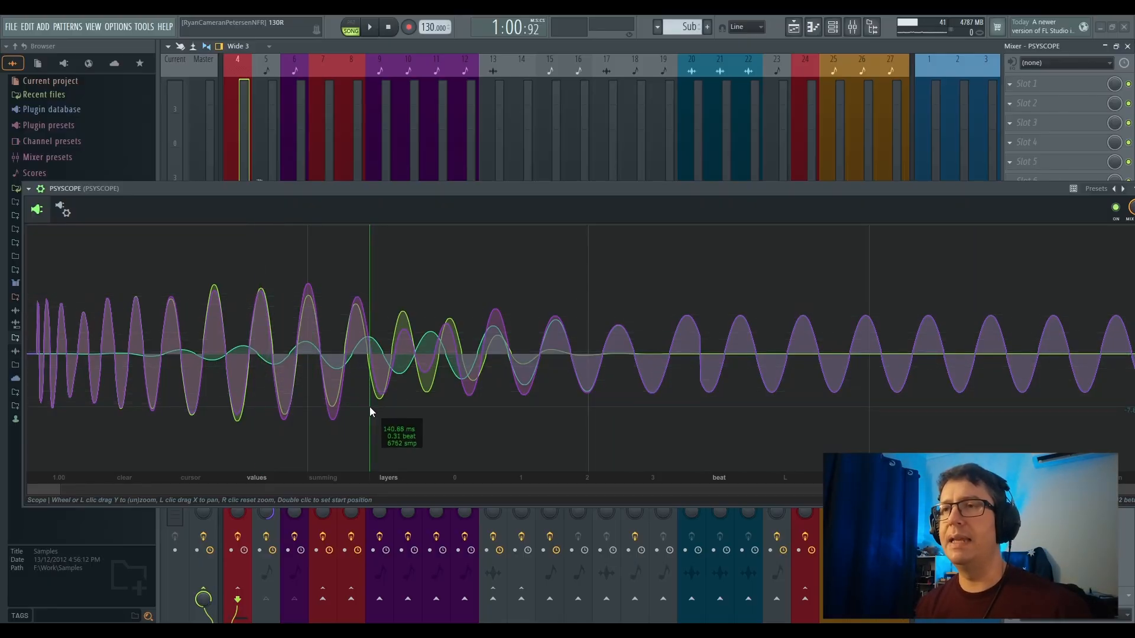
Collapse the PSYSCOPE window over the playlist and examine the first Sub clip's notes in the piano roll
{"action": "left_click", "coordinate": [794, 27]}
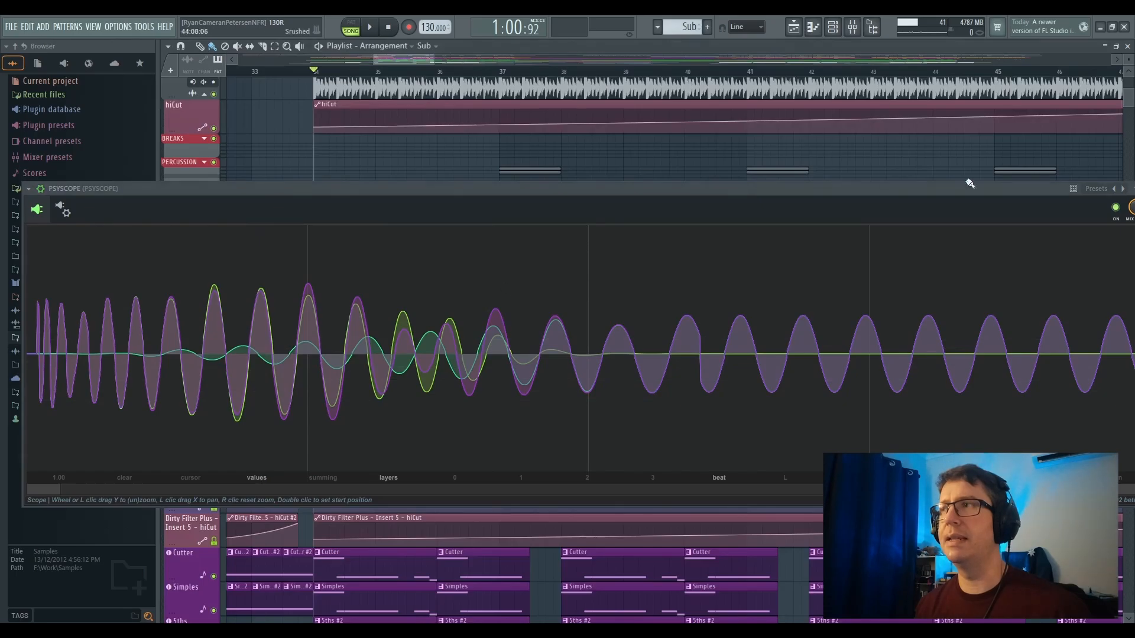
{"action": "left_click_drag", "start_coordinate": [1052, 189], "coordinate": [1030, 189]}
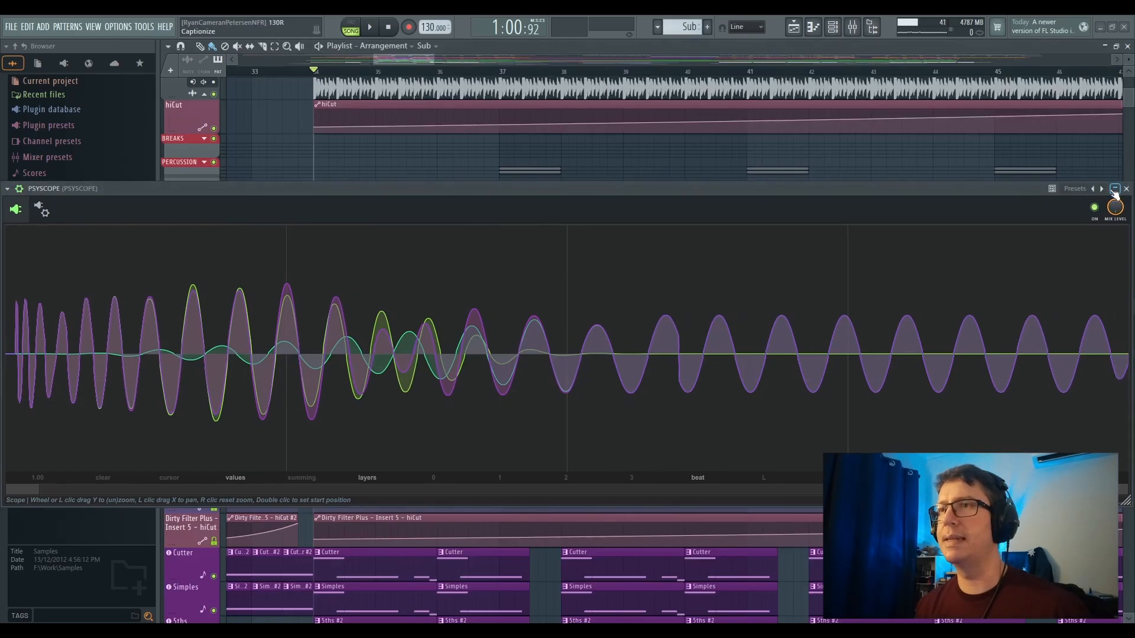
{"action": "left_click", "coordinate": [1114, 189]}
{"action": "double_click", "coordinate": [349, 389]}
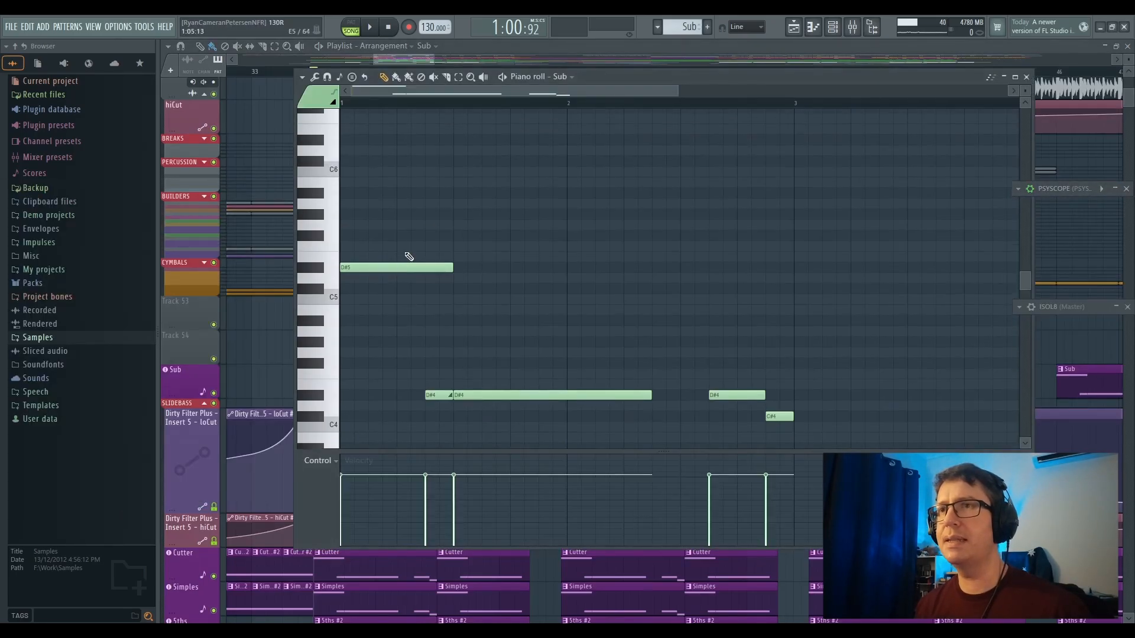
{"action": "scroll", "coordinate": [408, 256], "scroll_direction": "up", "scroll_amount": 1}
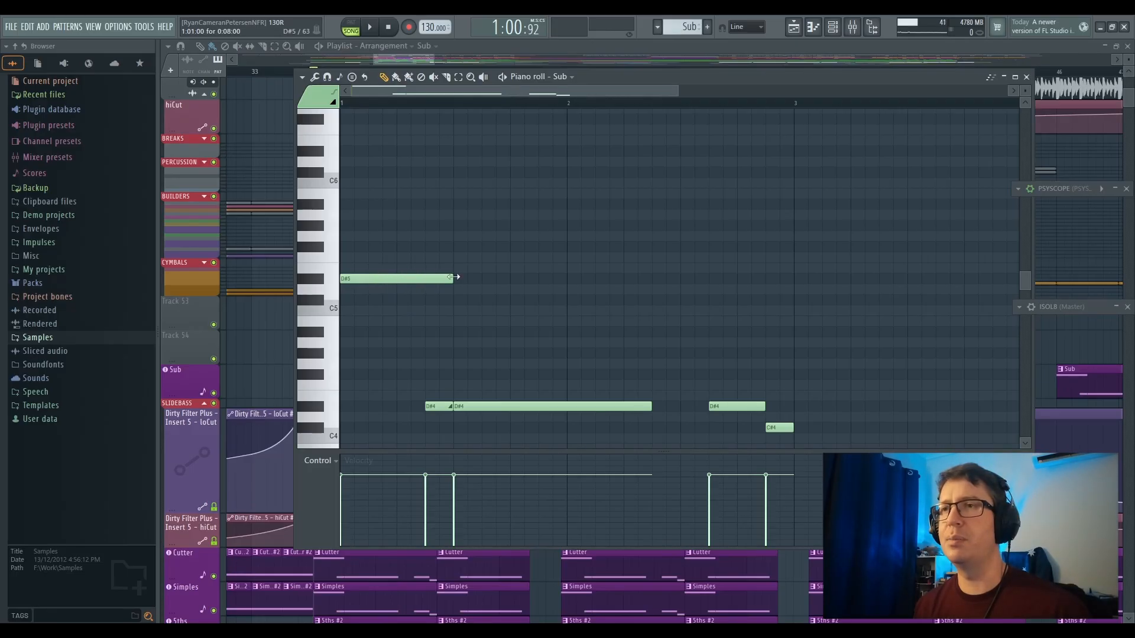
{"action": "scroll", "coordinate": [449, 322], "scroll_direction": "down", "scroll_amount": 2}
{"action": "scroll", "coordinate": [449, 321], "scroll_direction": "up", "scroll_amount": 2}
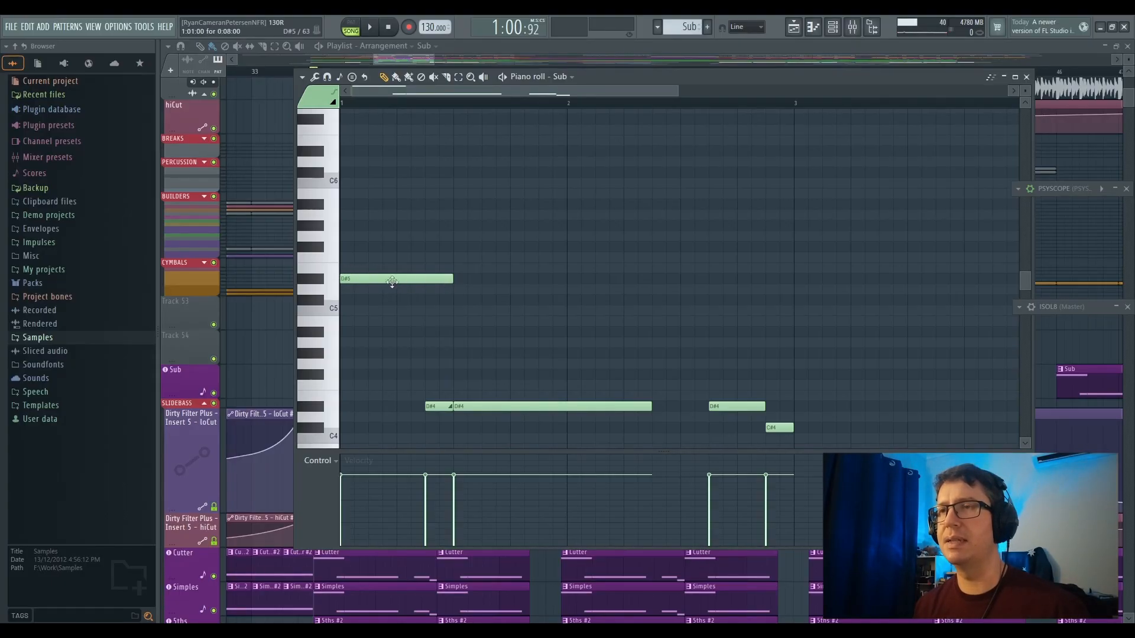
{"action": "scroll", "coordinate": [444, 331], "scroll_direction": "down", "scroll_amount": 3}
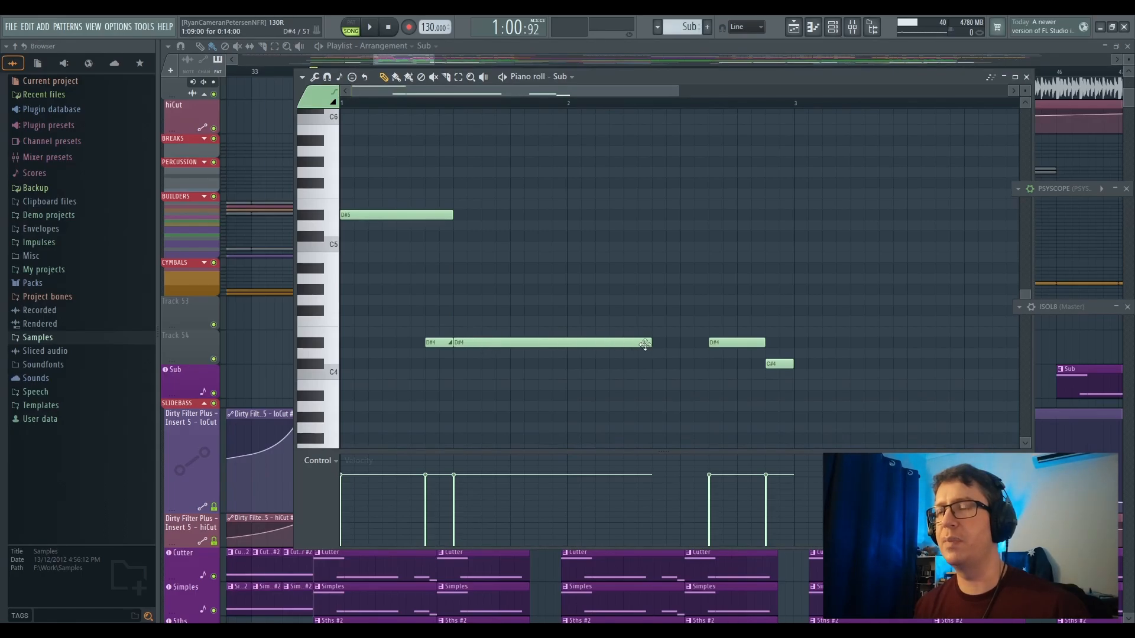
{"action": "scroll", "coordinate": [609, 363], "scroll_direction": "up", "scroll_amount": 2}
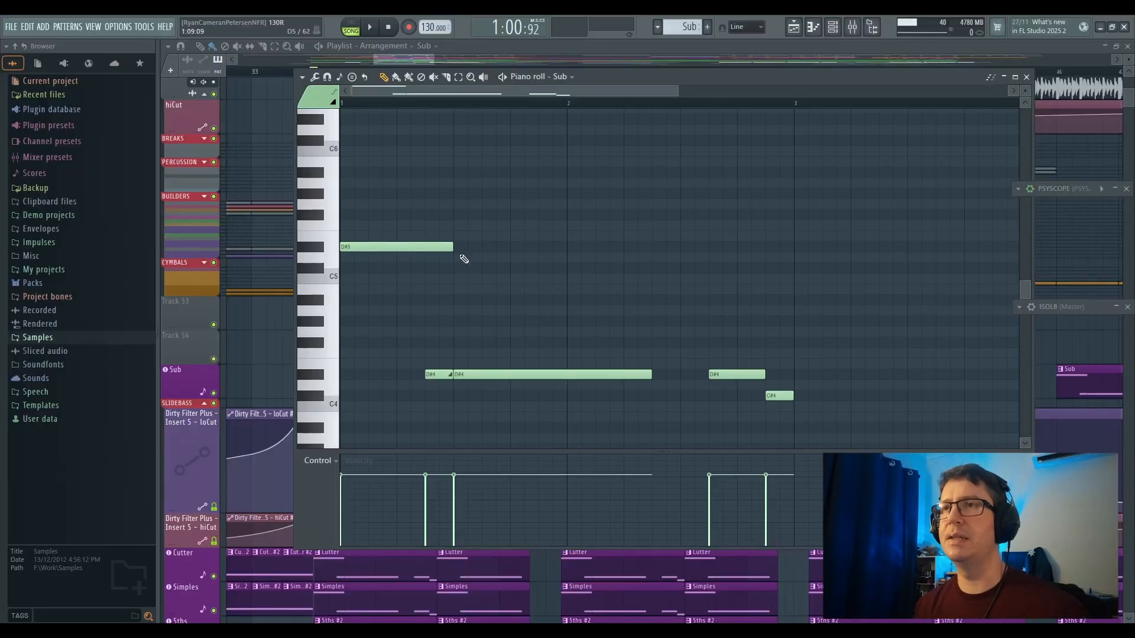
Try replacing the opening D#5 note with shorter four-step repeats, and restore it as a single eight-step note
{"action": "left_click_drag", "start_coordinate": [453, 250], "coordinate": [398, 249]}
{"action": "left_click", "coordinate": [440, 251]}
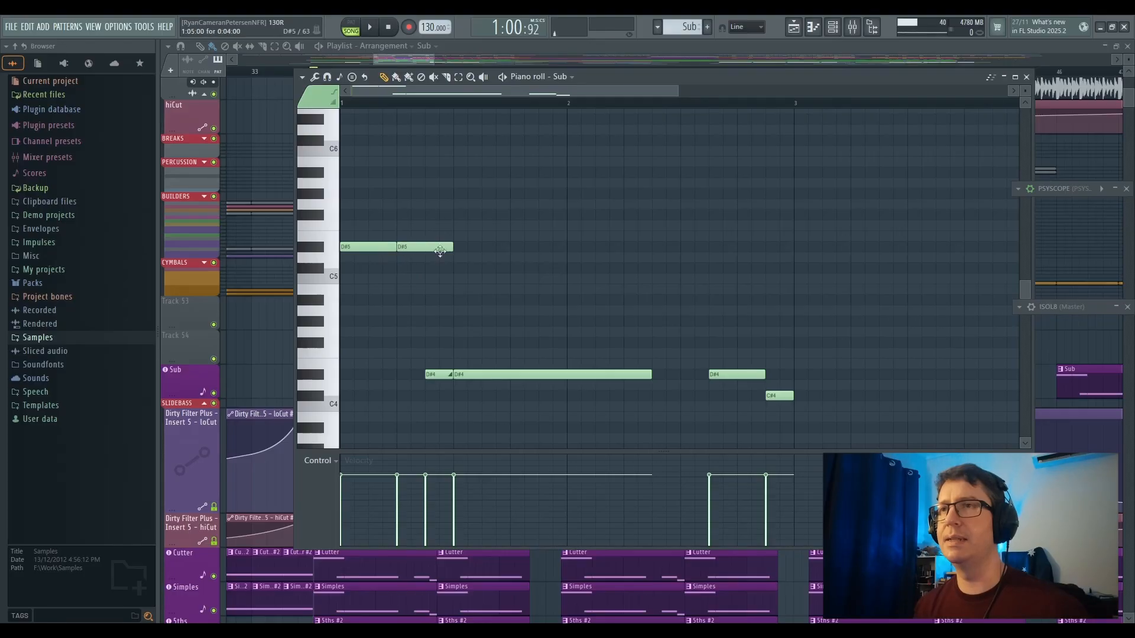
{"action": "left_click", "coordinate": [464, 253]}
{"action": "right_click", "coordinate": [490, 247]}
{"action": "right_click", "coordinate": [441, 247]}
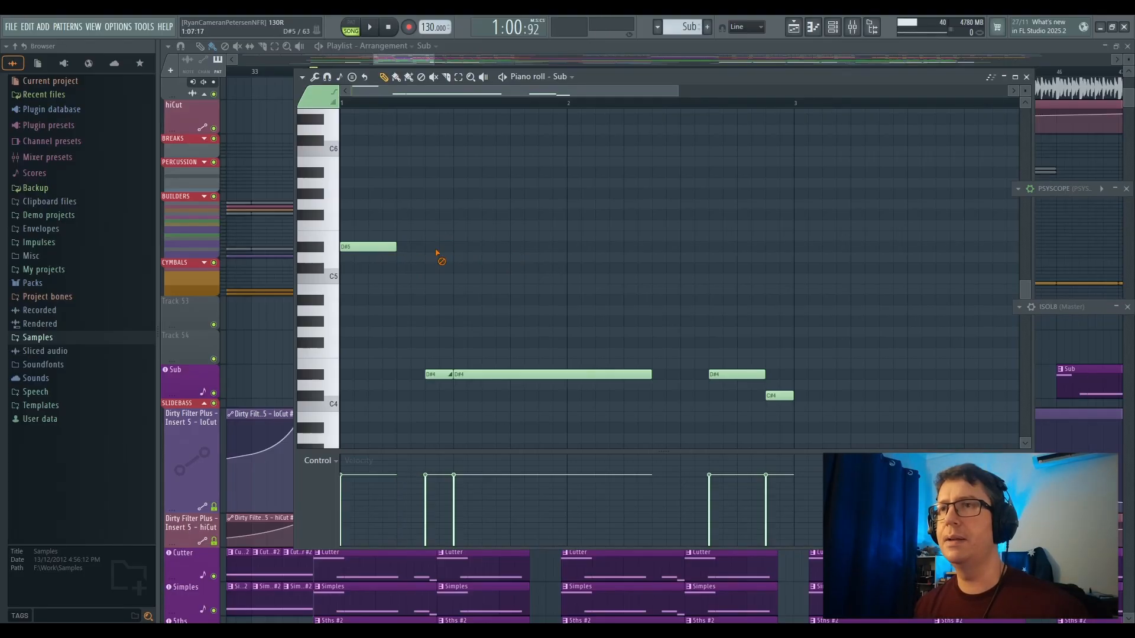
{"action": "left_click_drag", "start_coordinate": [396, 249], "coordinate": [453, 249]}
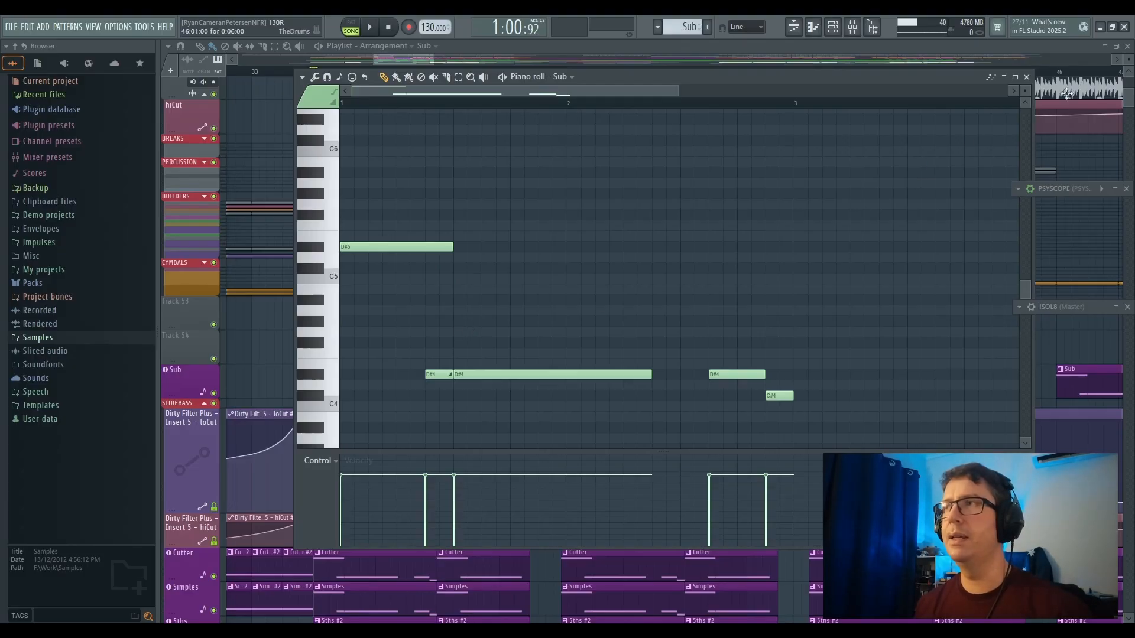
Close the piano roll and look over the playlist from the Sub track through the COMPLEX, synth and vocal tracks
{"action": "left_click", "coordinate": [1026, 76]}
{"action": "scroll", "coordinate": [600, 325], "scroll_direction": "down", "scroll_amount": 10}
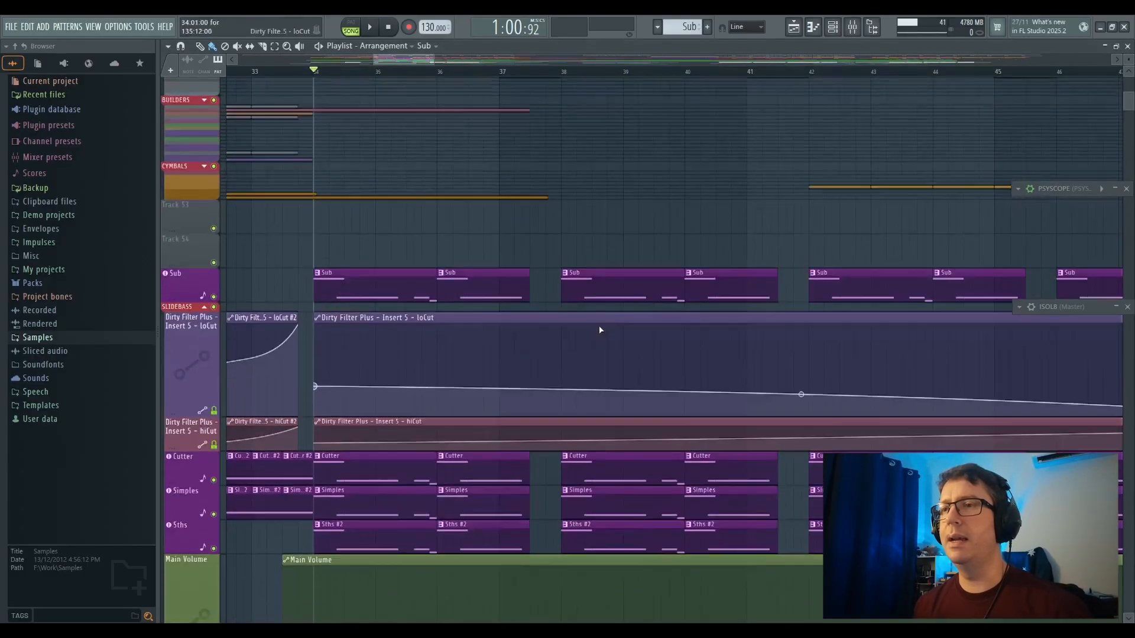
{"action": "scroll", "coordinate": [561, 397], "scroll_direction": "down", "scroll_amount": 7}
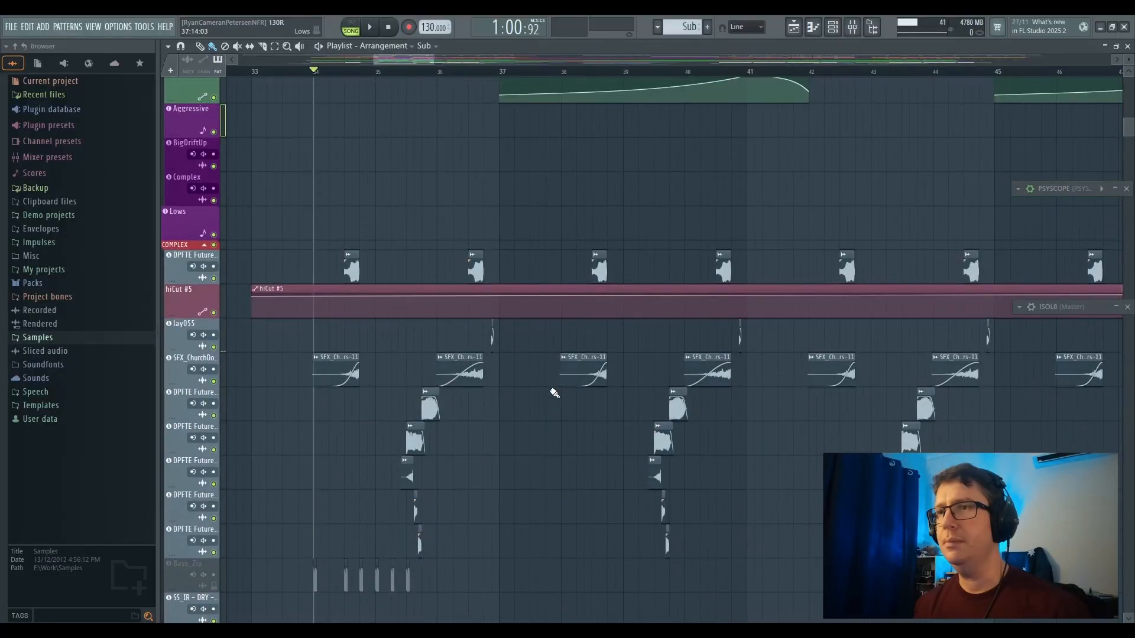
{"action": "scroll", "coordinate": [554, 393], "scroll_direction": "down", "scroll_amount": 3}
{"action": "scroll", "coordinate": [553, 392], "scroll_direction": "down", "scroll_amount": 12}
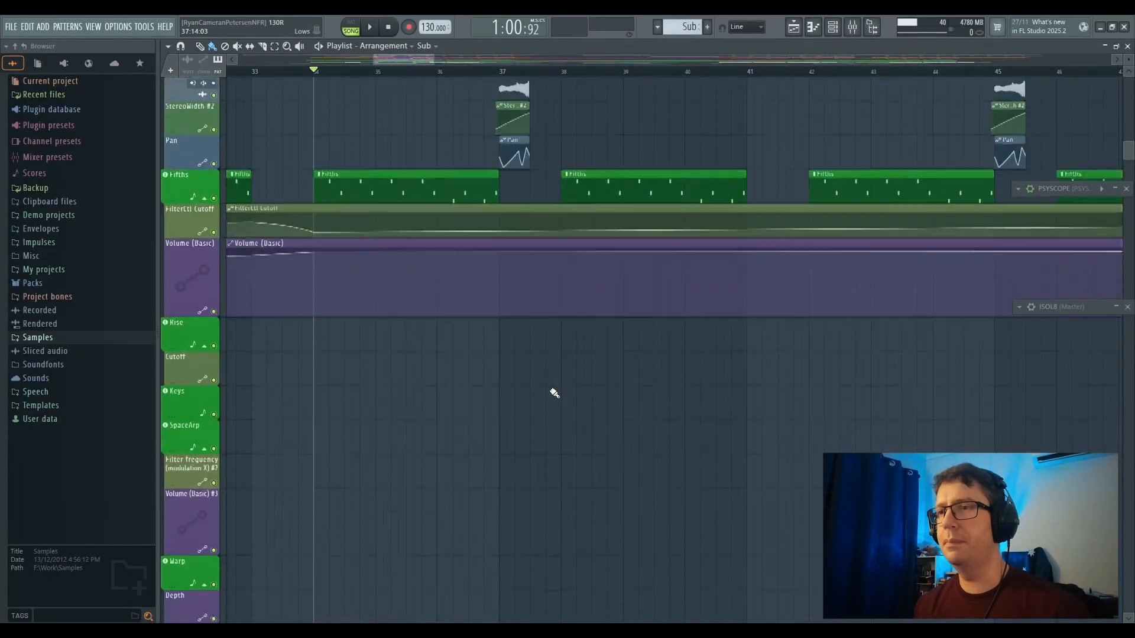
{"action": "scroll", "coordinate": [555, 392], "scroll_direction": "down", "scroll_amount": 8}
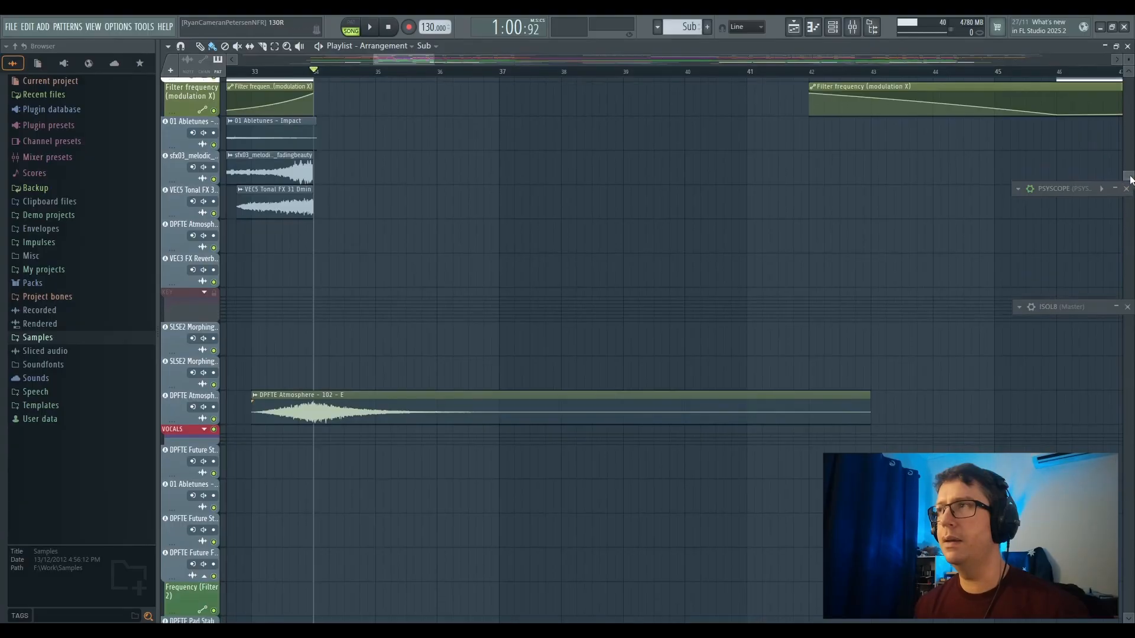
{"action": "left_click_drag", "start_coordinate": [1128, 176], "coordinate": [1128, 94]}
Close the PSYSCOPE window and compare the effect chains of the SLIDEBASS and SLIDEBASS^^ mixer tracks
{"action": "left_click", "coordinate": [862, 34]}
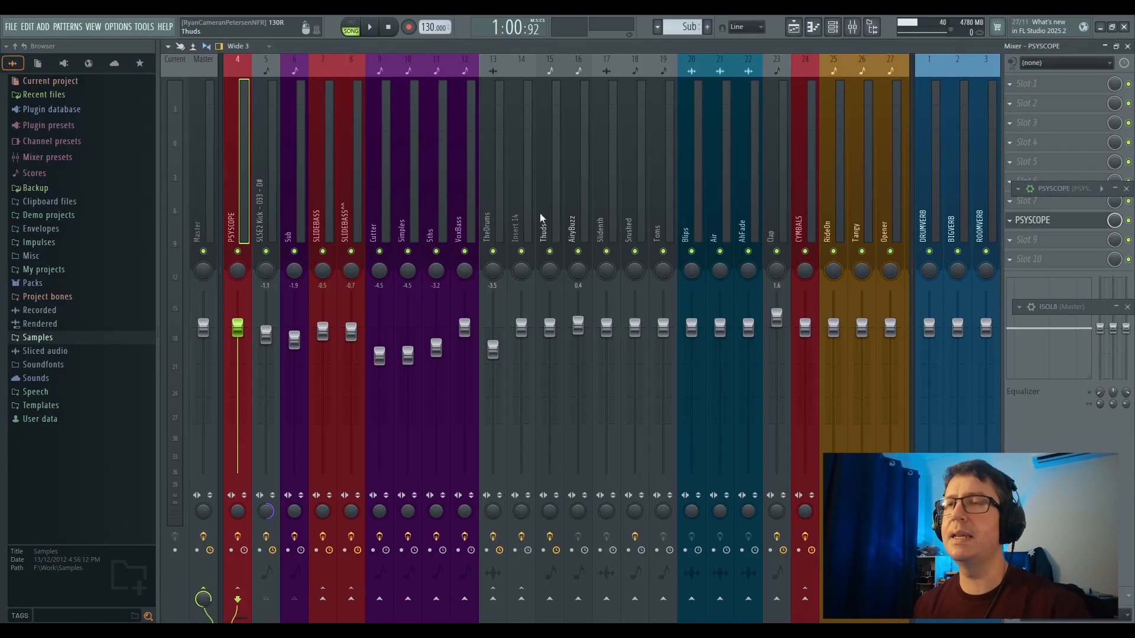
{"action": "left_click", "coordinate": [357, 230]}
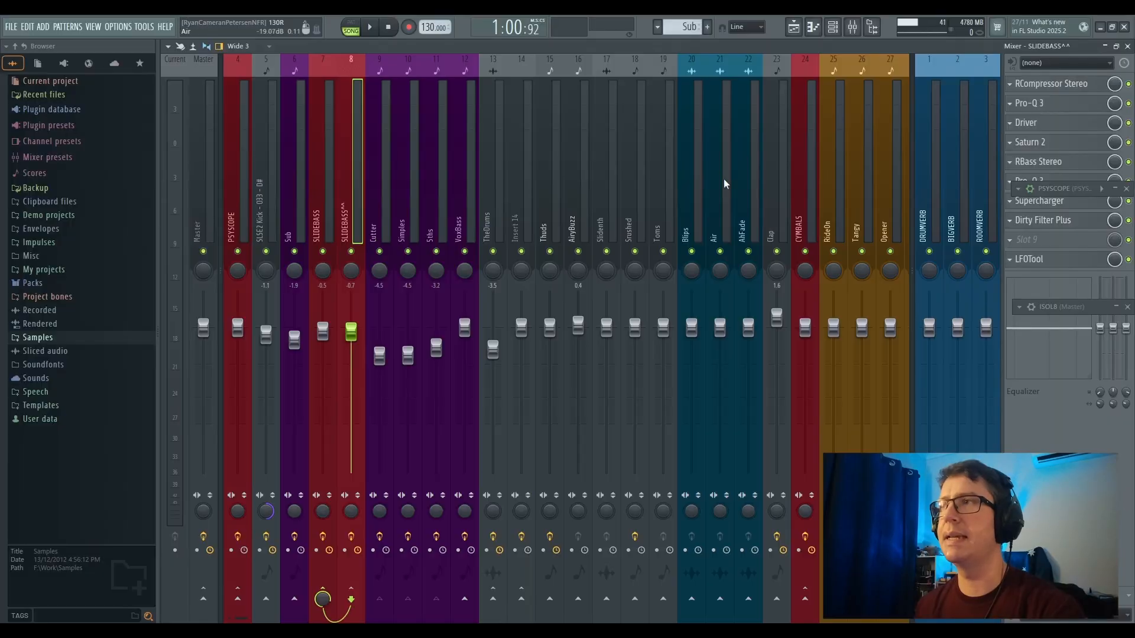
{"action": "left_click", "coordinate": [1126, 189]}
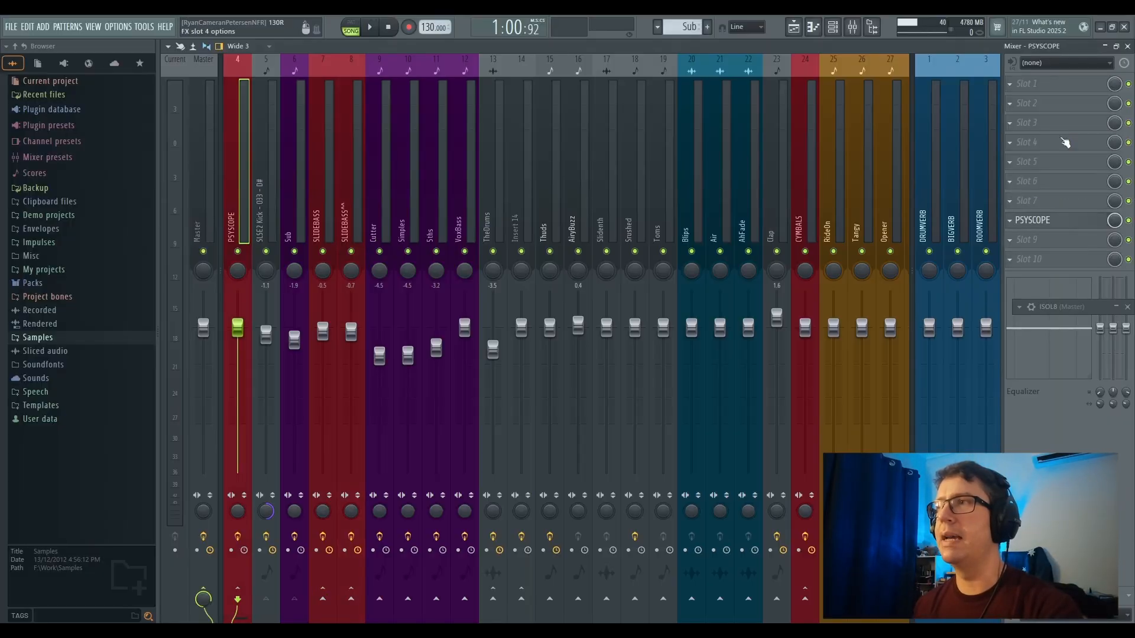
{"action": "left_click", "coordinate": [361, 204]}
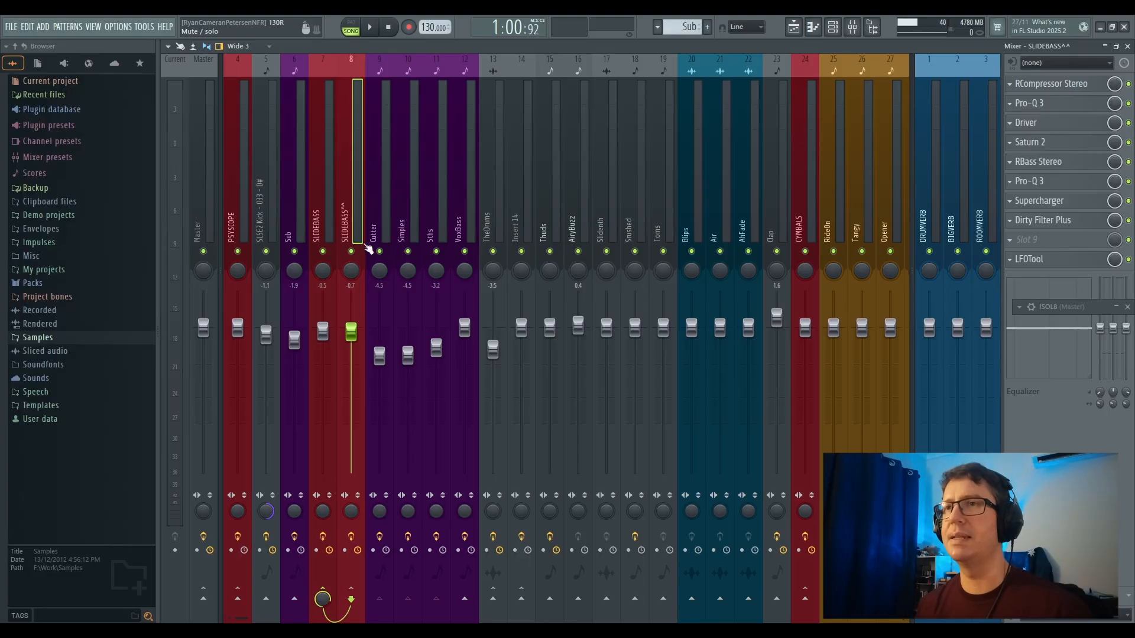
{"action": "left_click", "coordinate": [318, 233]}
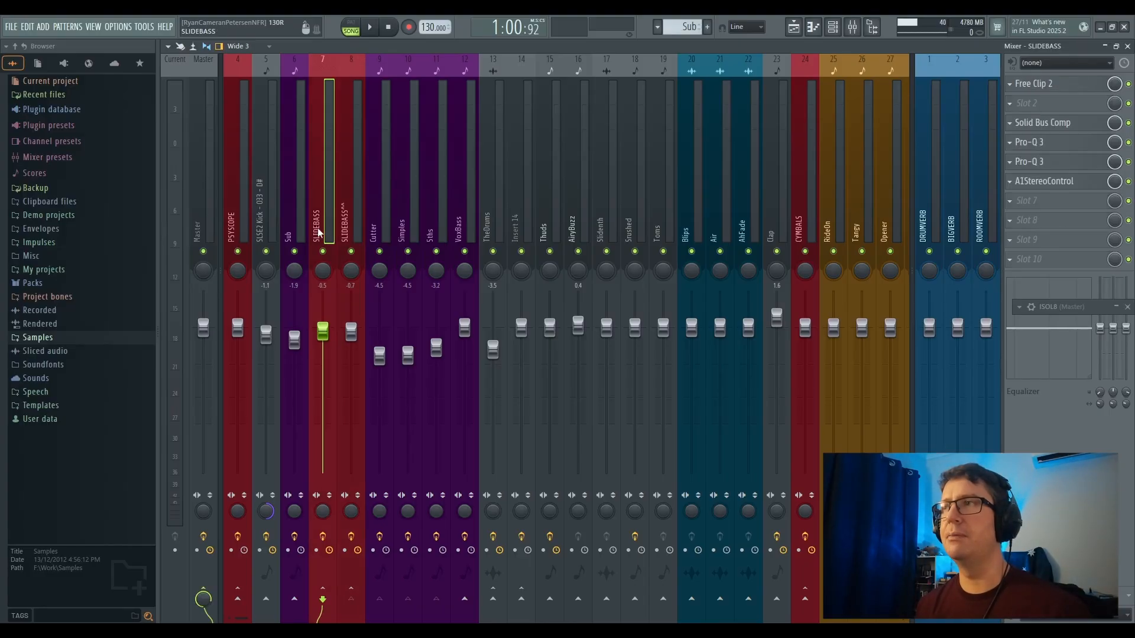
{"action": "left_click", "coordinate": [350, 226]}
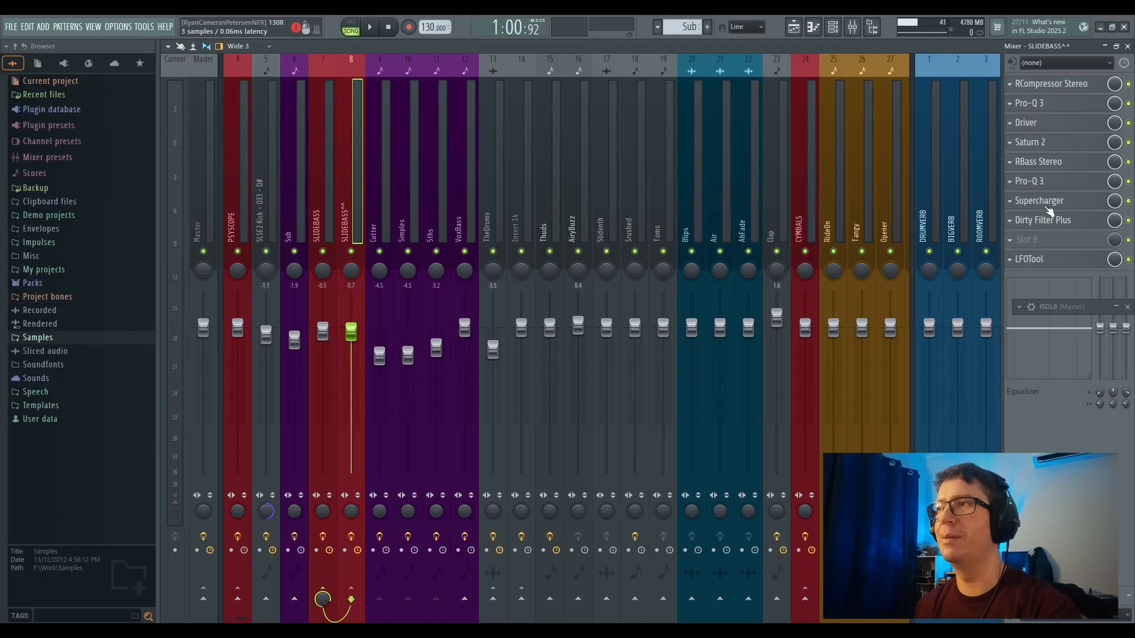
{"action": "left_click", "coordinate": [326, 213]}
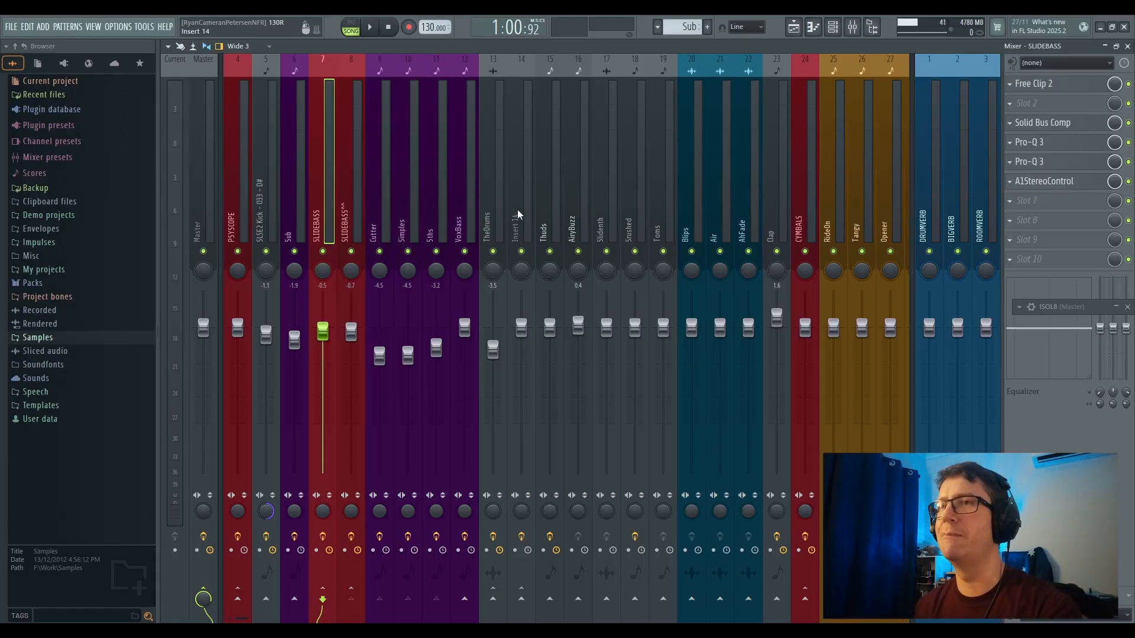
{"action": "left_click", "coordinate": [356, 211]}
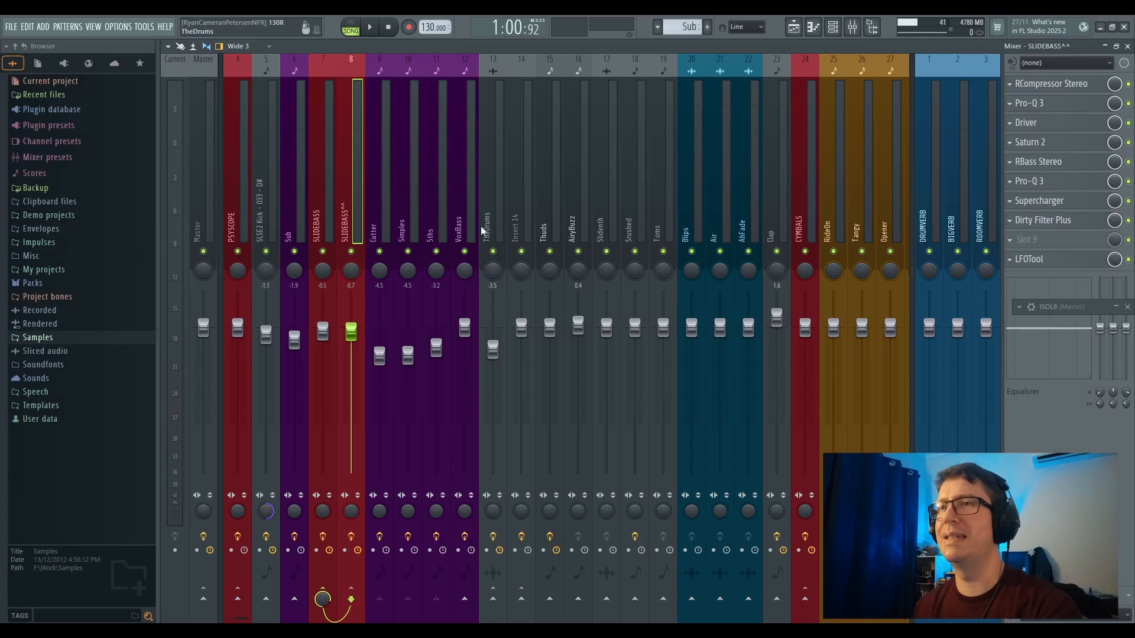
{"action": "left_click", "coordinate": [318, 222]}
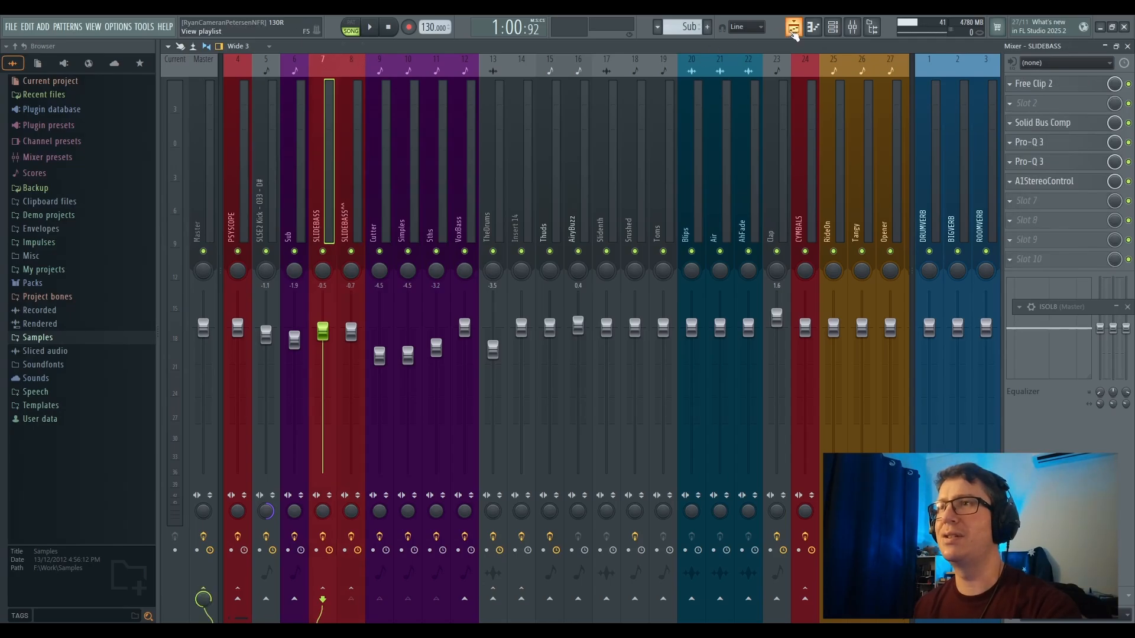
Survey the drum and bass clips across the playlist and move the playhead to bar 114, where the Sub #2 clips begin
{"action": "left_click", "coordinate": [793, 27]}
{"action": "scroll", "coordinate": [594, 72], "scroll_direction": "down", "scroll_amount": 12}
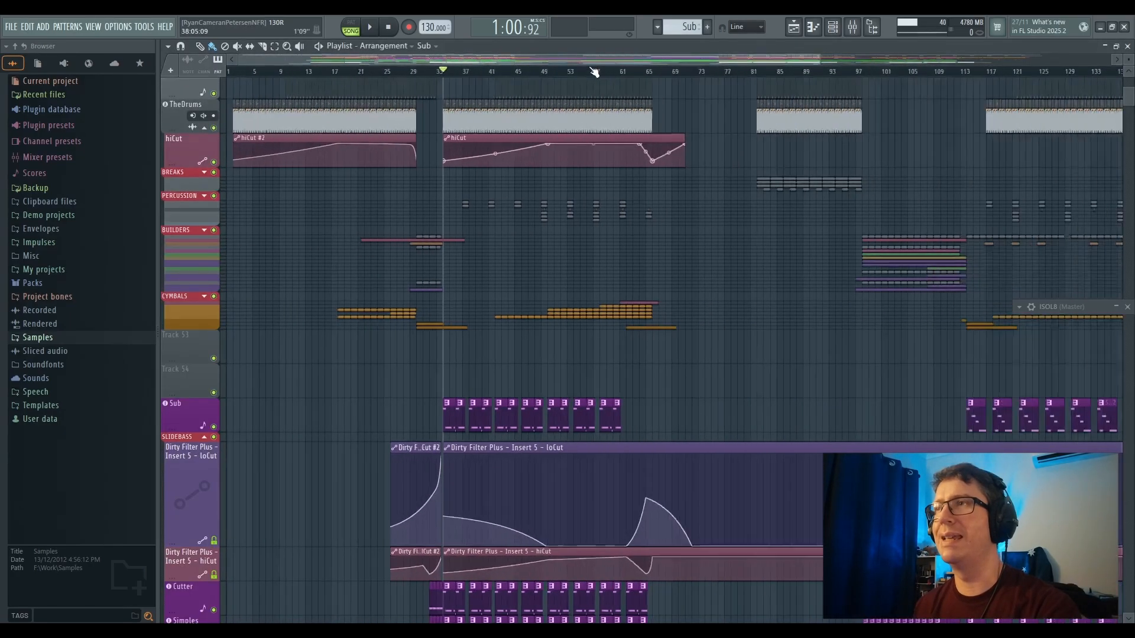
{"action": "scroll", "coordinate": [893, 170], "scroll_direction": "up", "scroll_amount": 8}
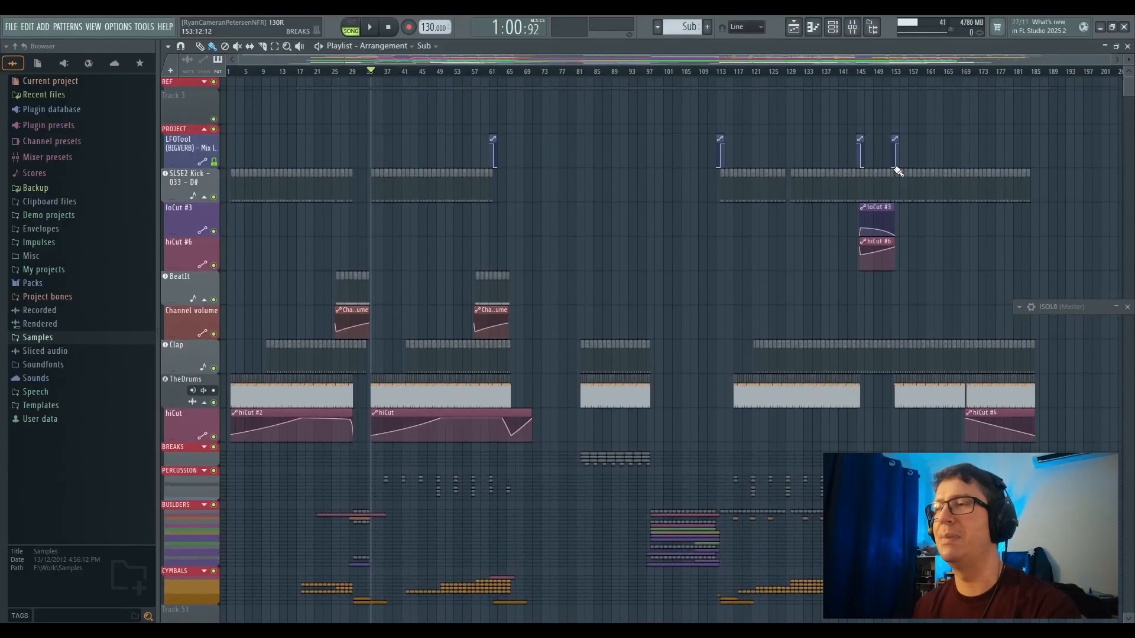
{"action": "scroll", "coordinate": [892, 174], "scroll_direction": "down", "scroll_amount": 7}
{"action": "scroll", "coordinate": [890, 173], "scroll_direction": "down", "scroll_amount": 6}
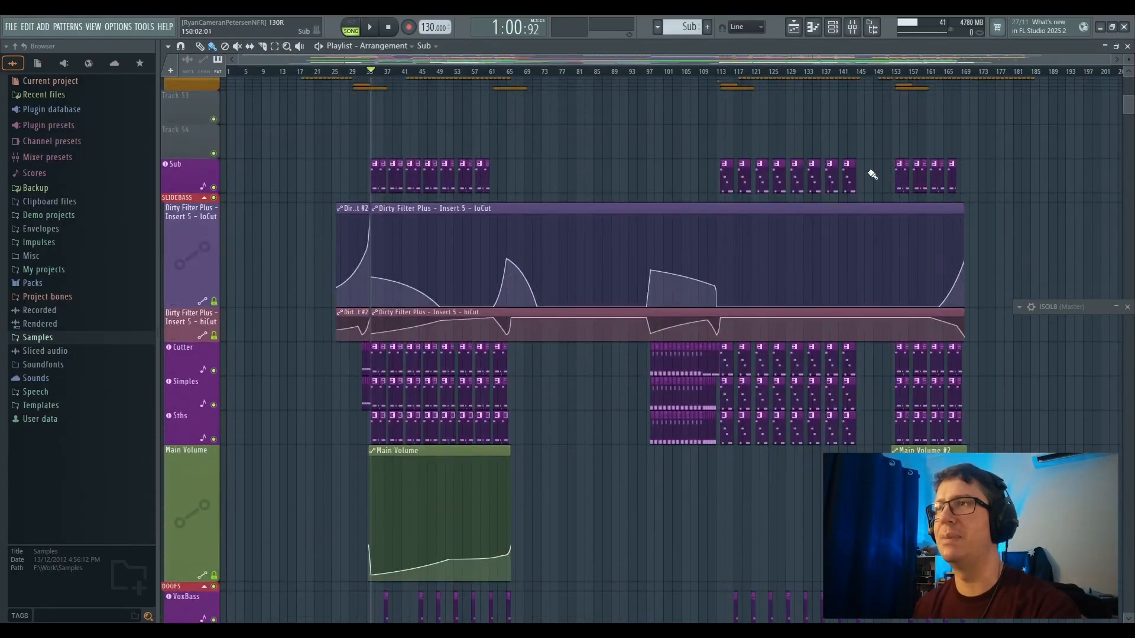
{"action": "scroll", "coordinate": [857, 77], "scroll_direction": "up", "scroll_amount": 2}
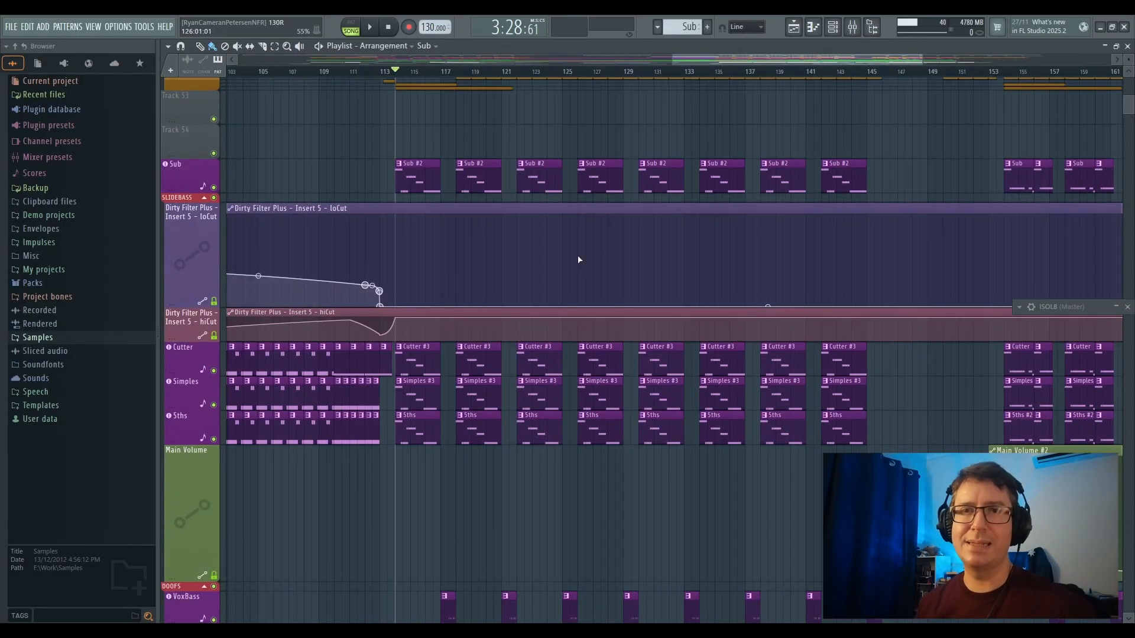